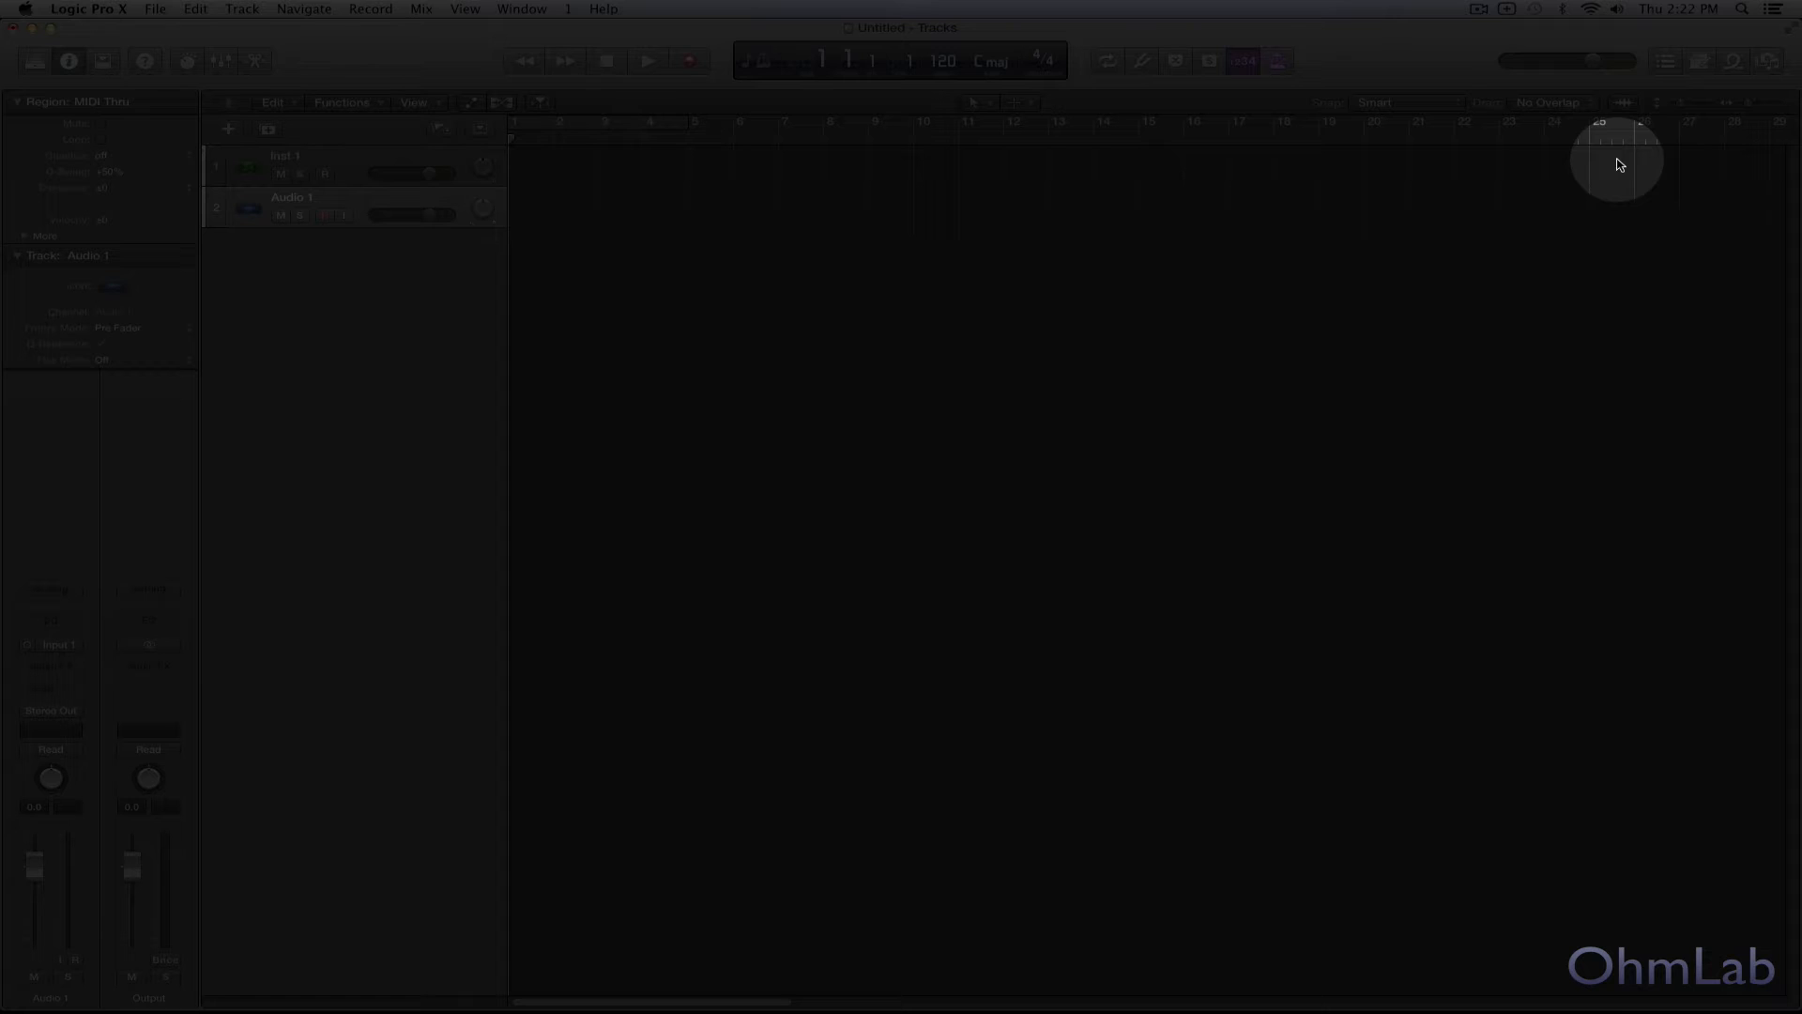
- Filter the Apple Loops library to Beats and audition drum loops such as 2-Step Flatland Beat 02
left_click(1733, 61)
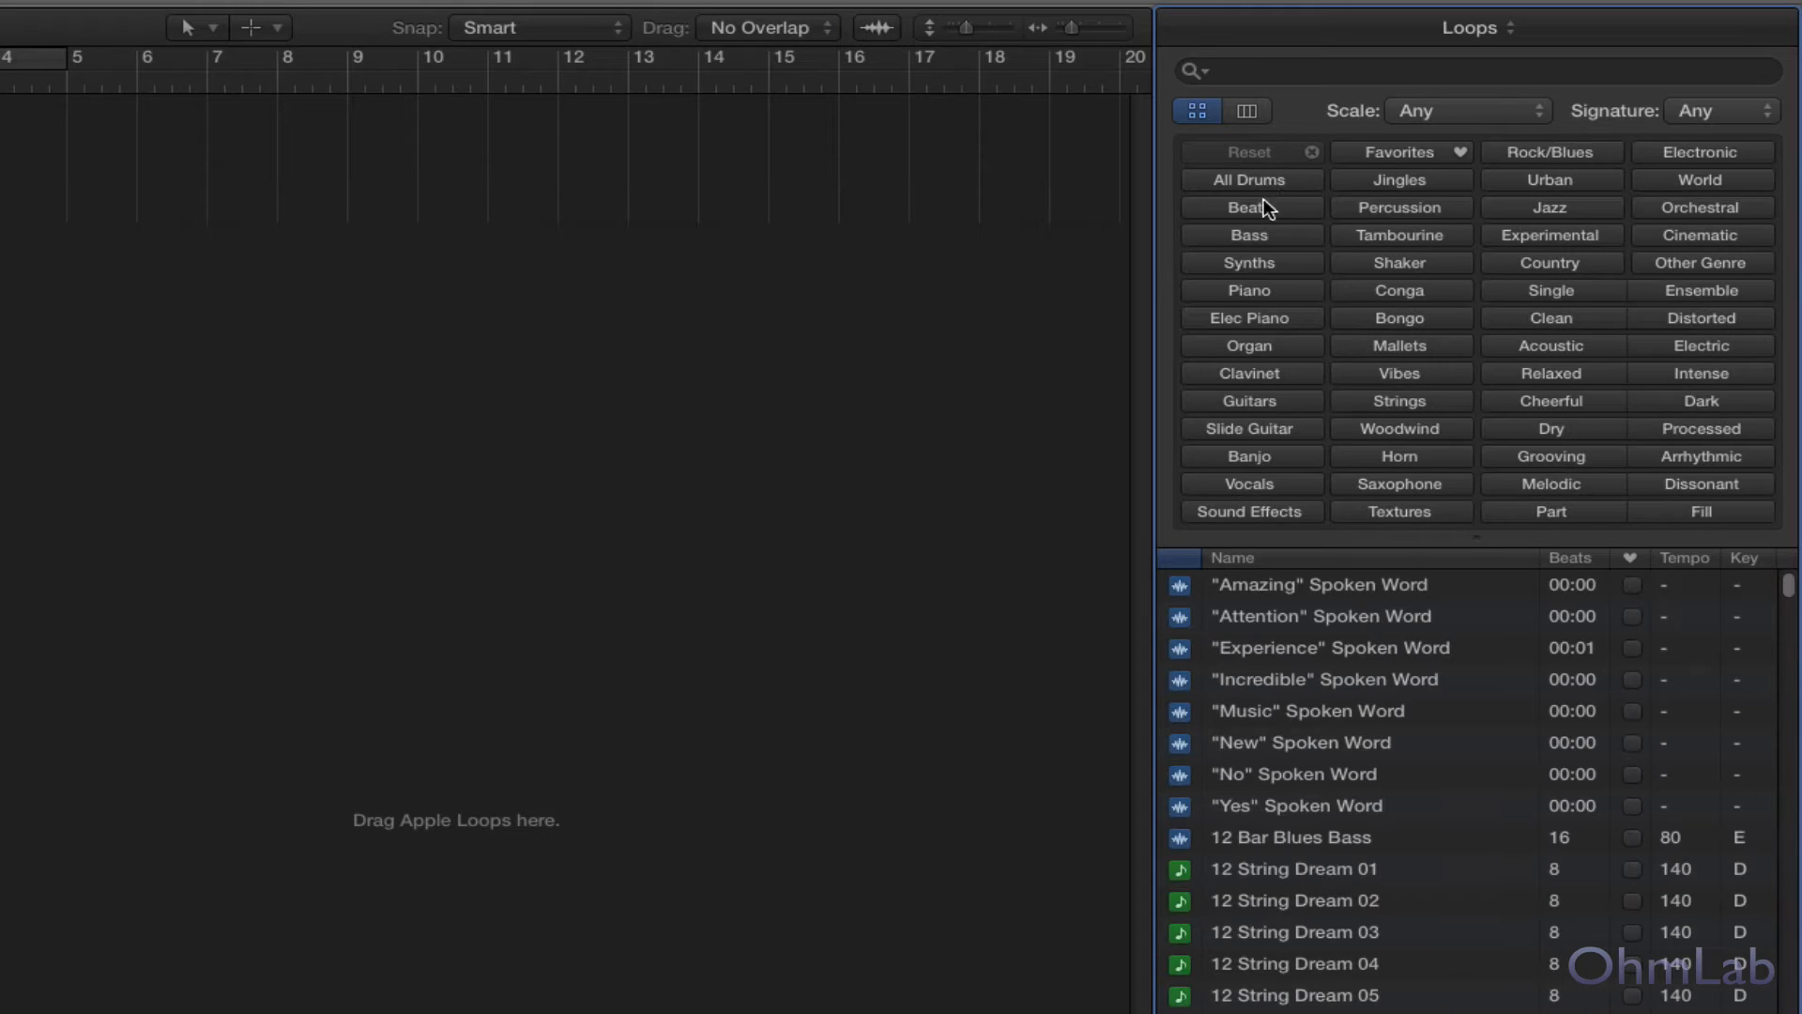
left_click(1250, 207)
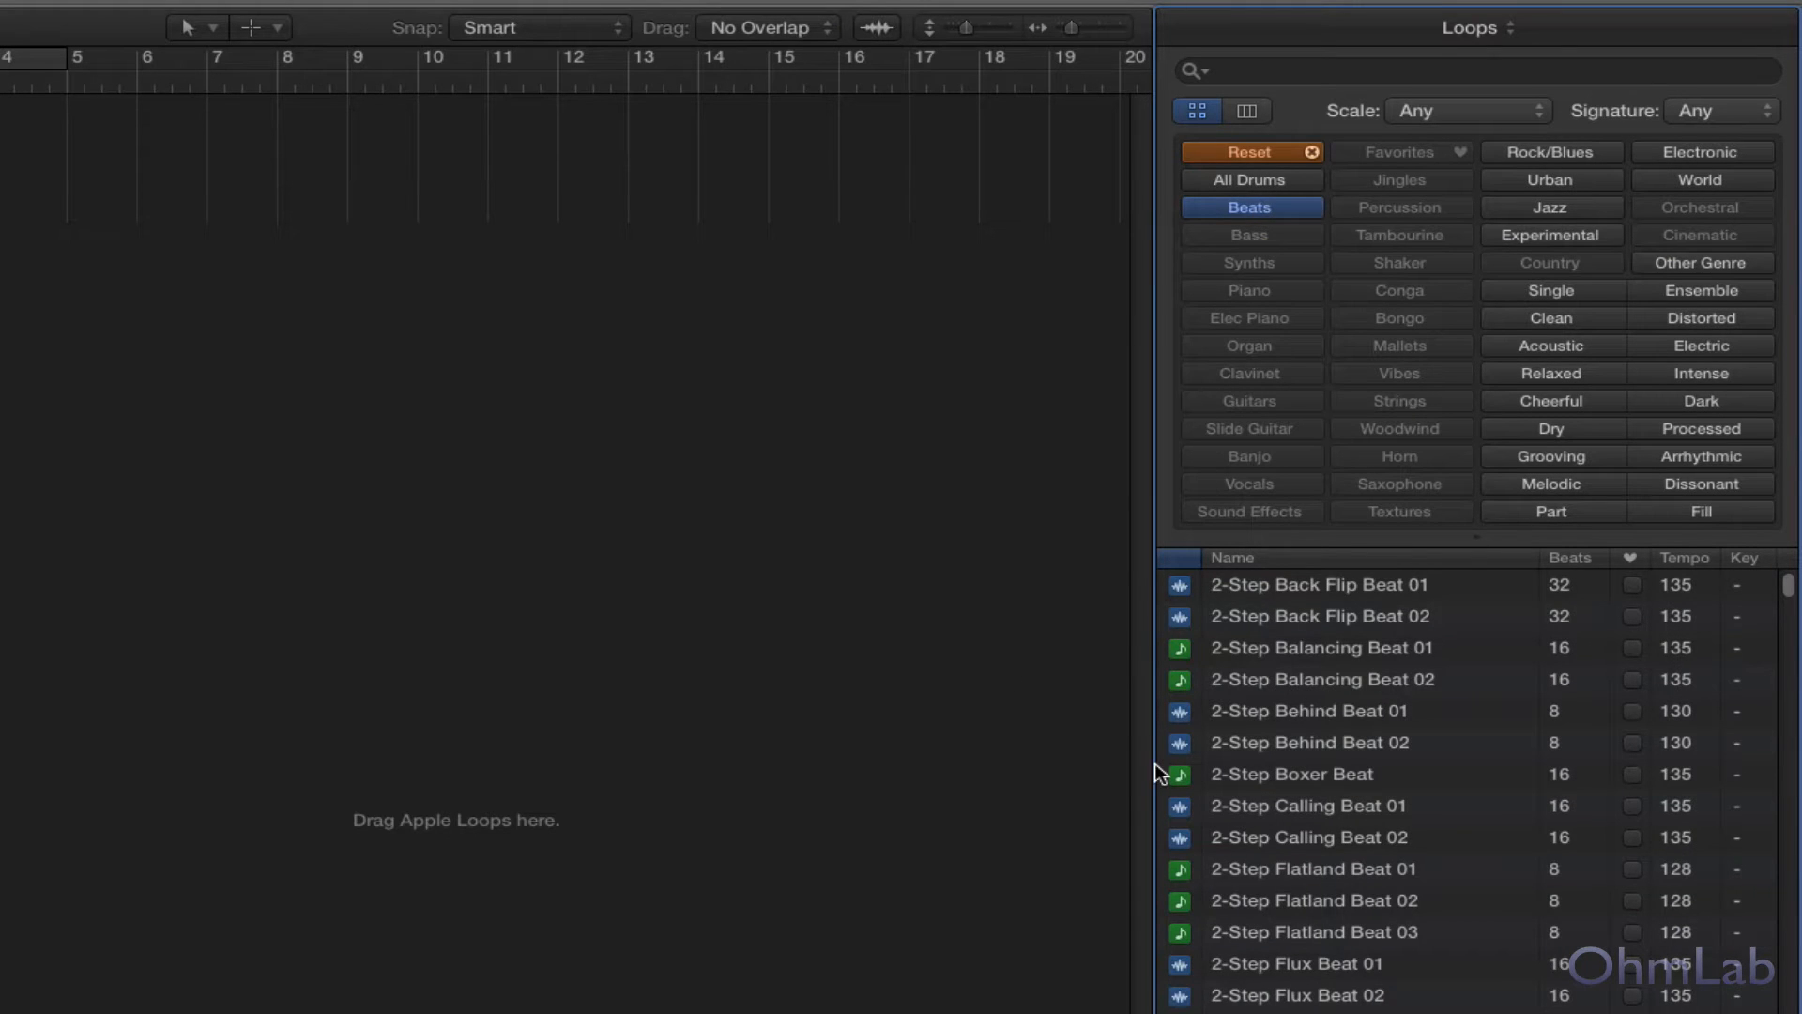
left_click(1327, 903)
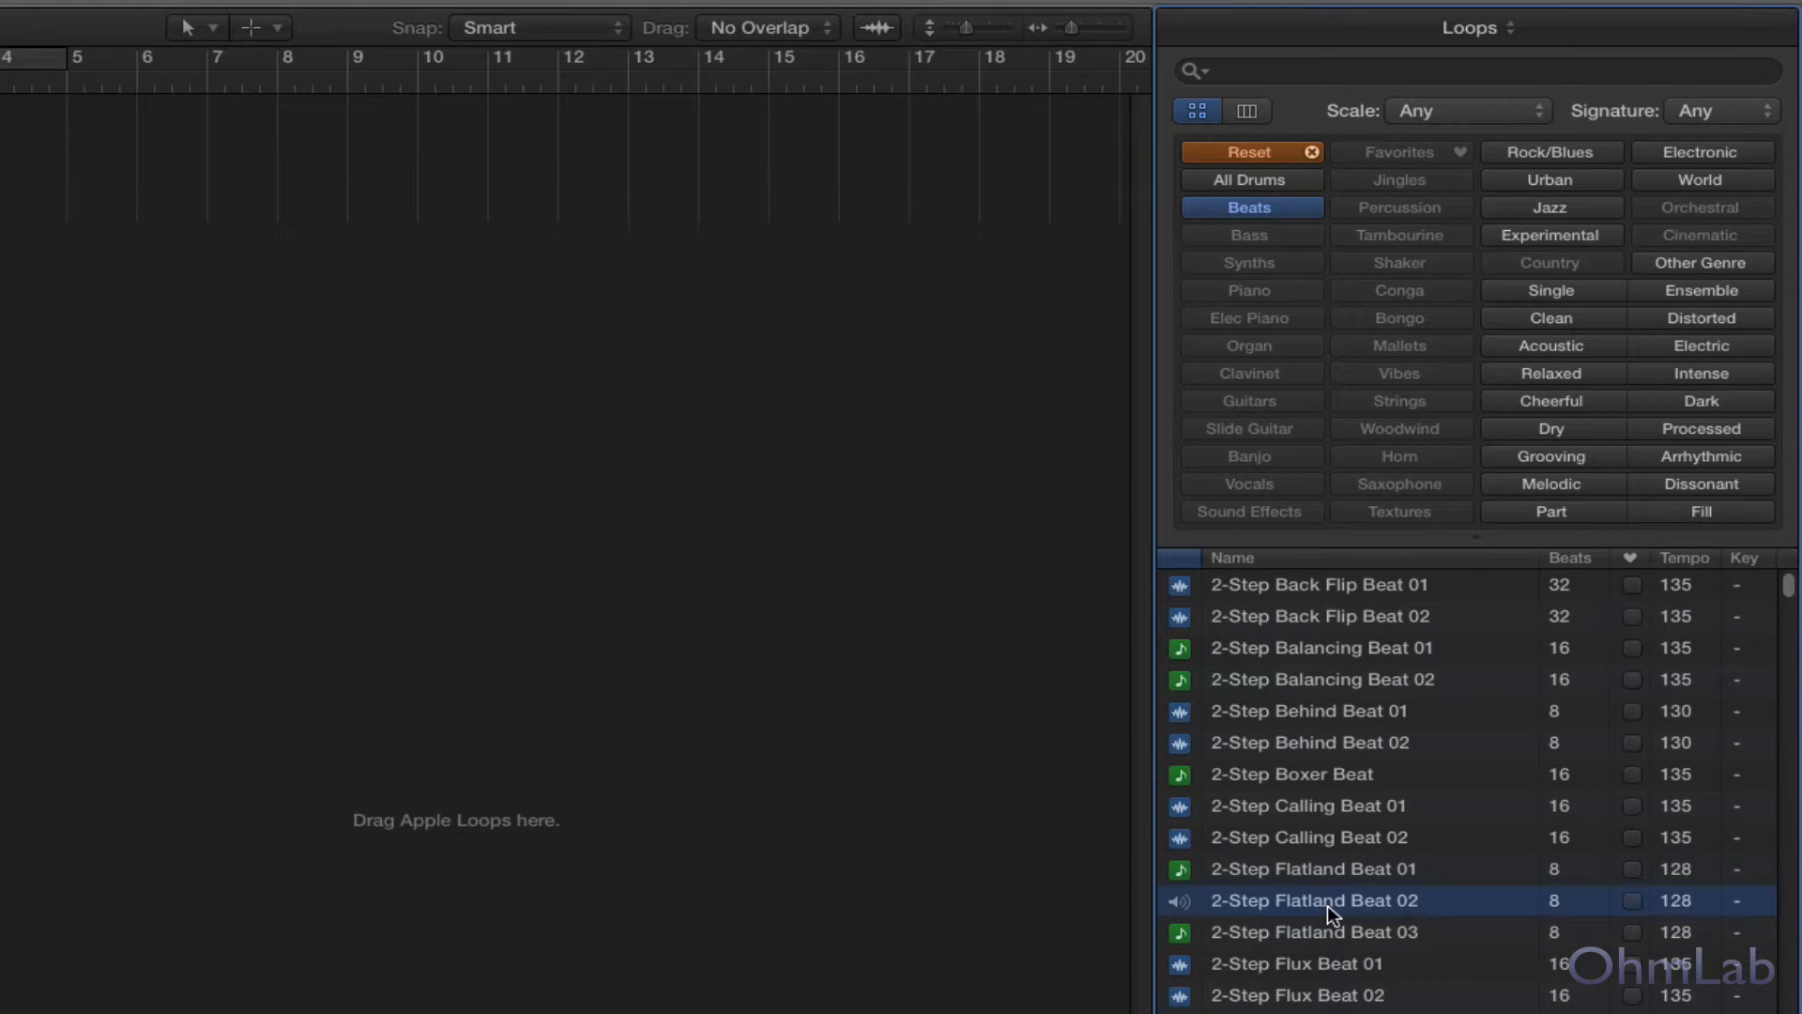
left_click(1301, 955)
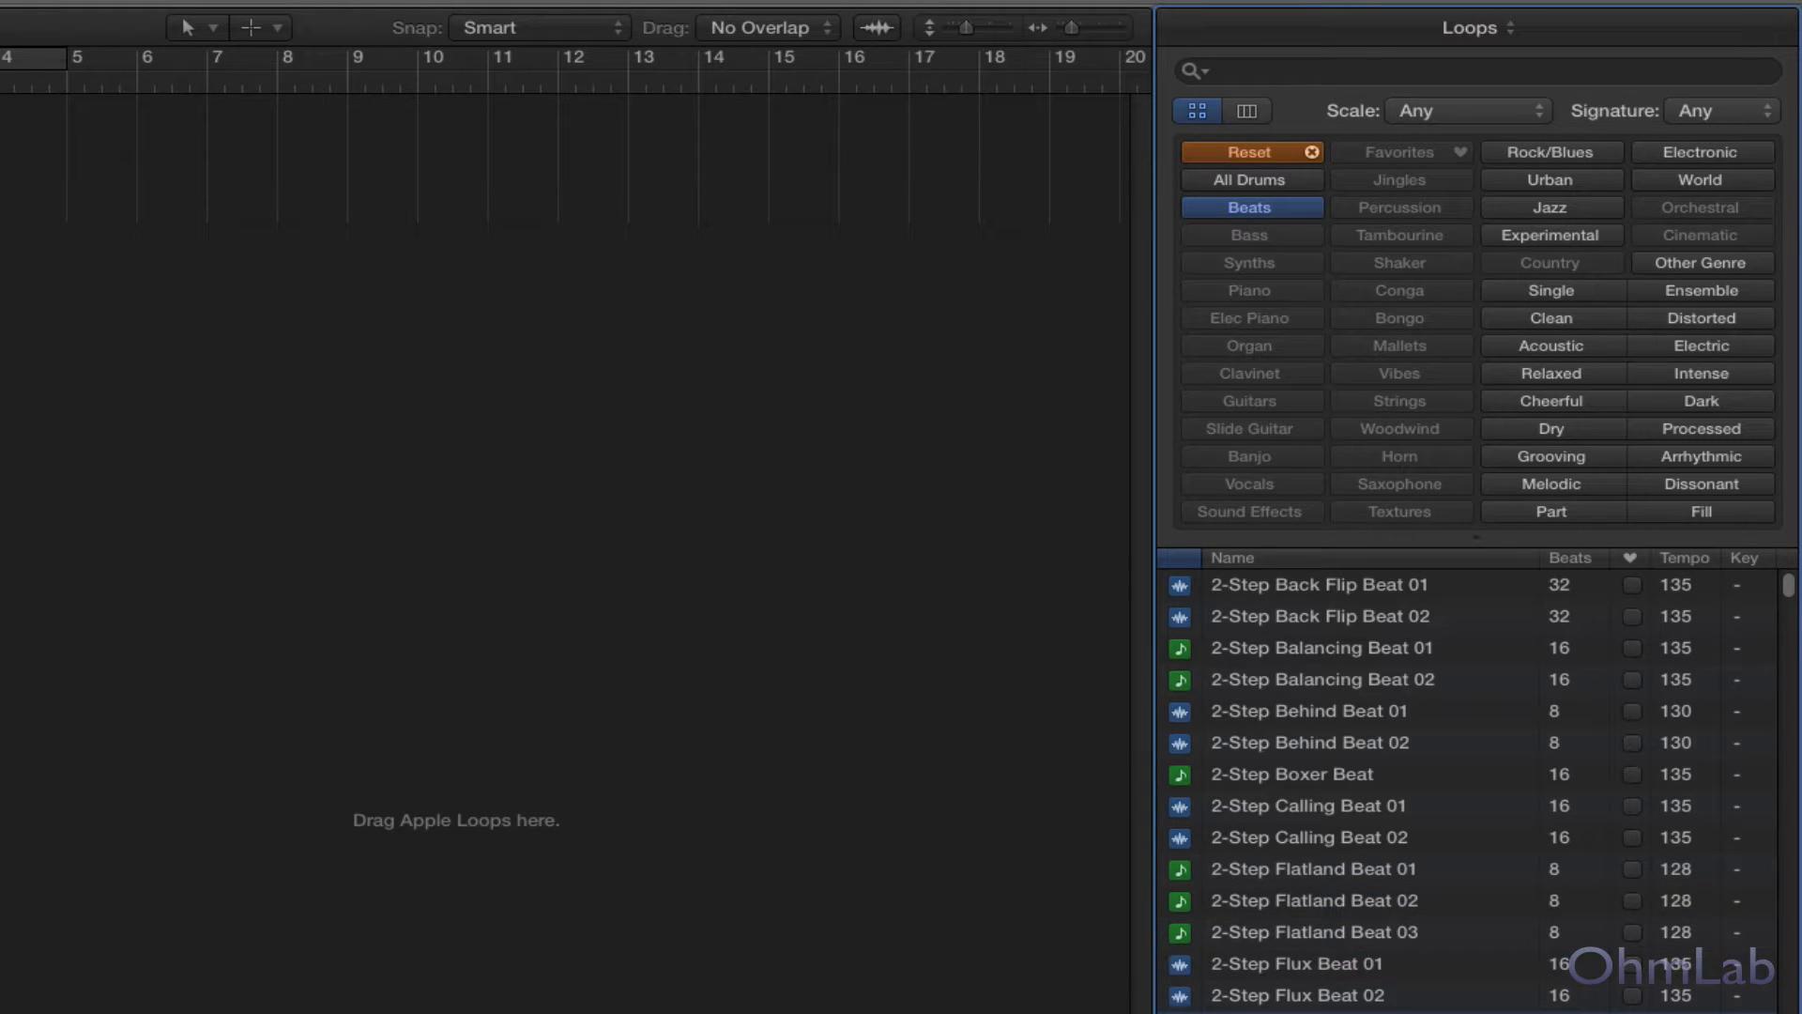
- Place the 2-Step Freak Beat 01 loop at bar 1 of the audio track and import its tempo information
left_click_drag(1301, 964, 826, 340)
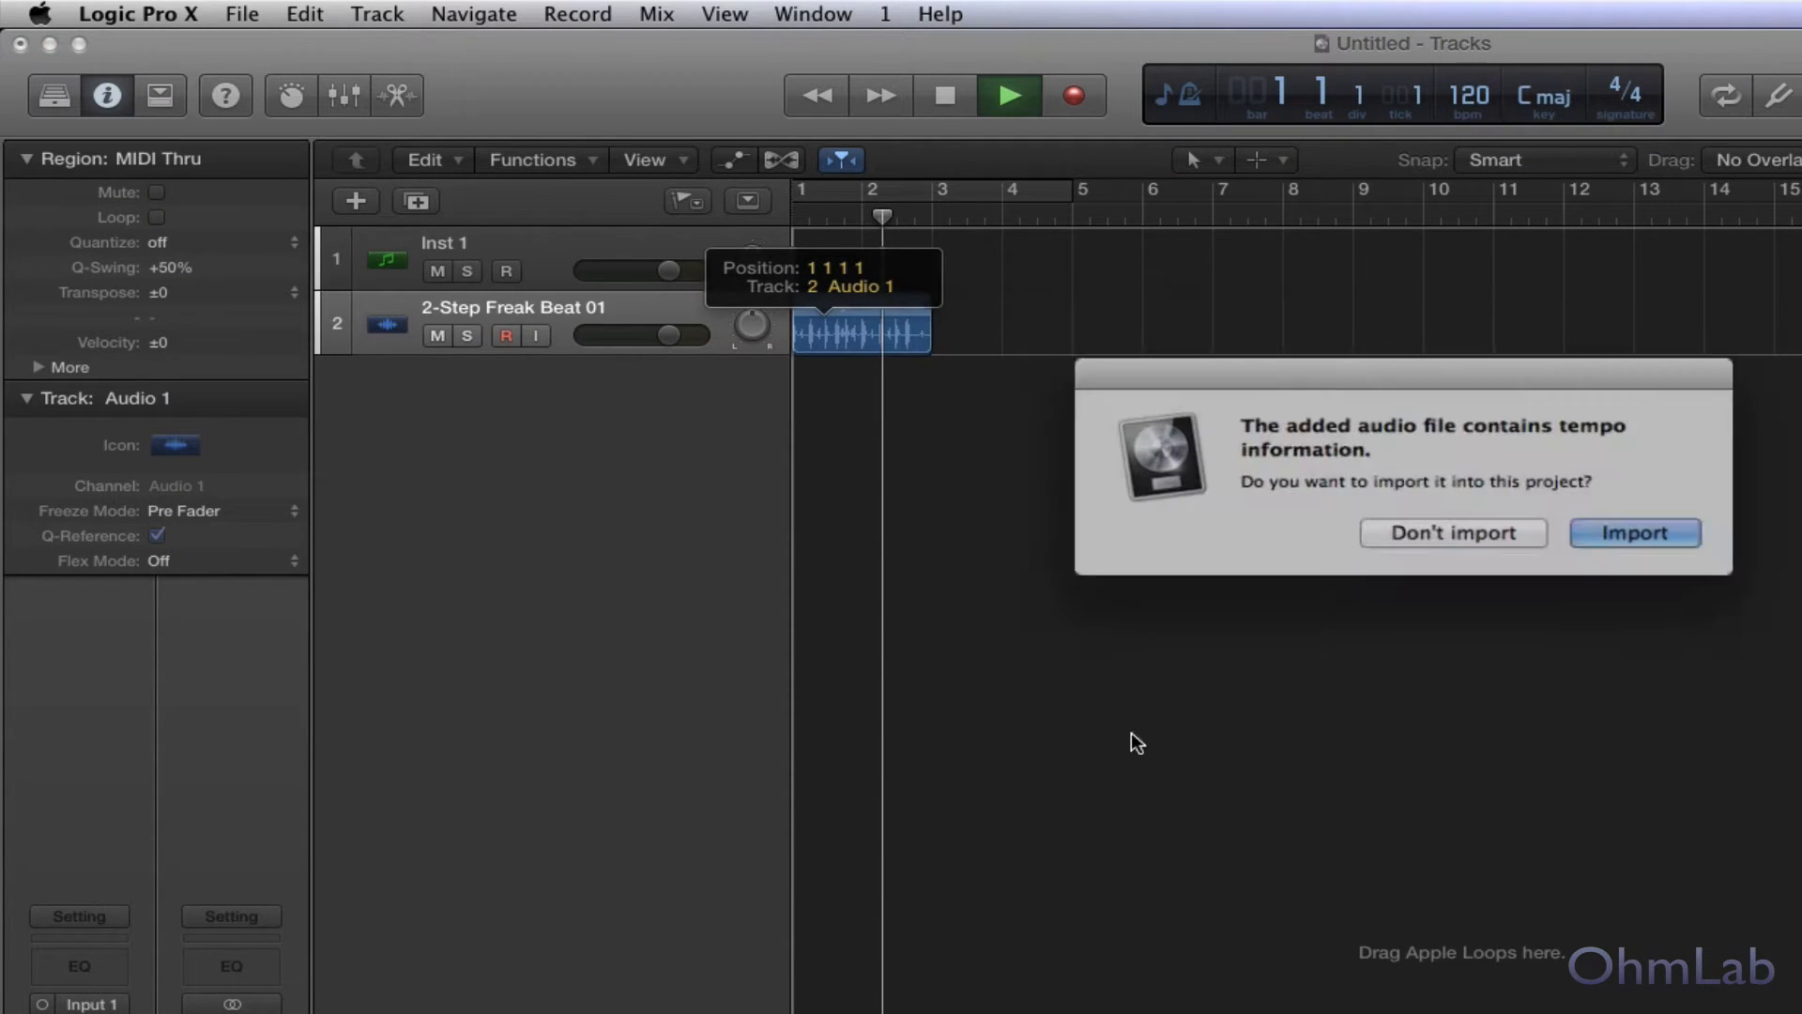
left_click(1608, 528)
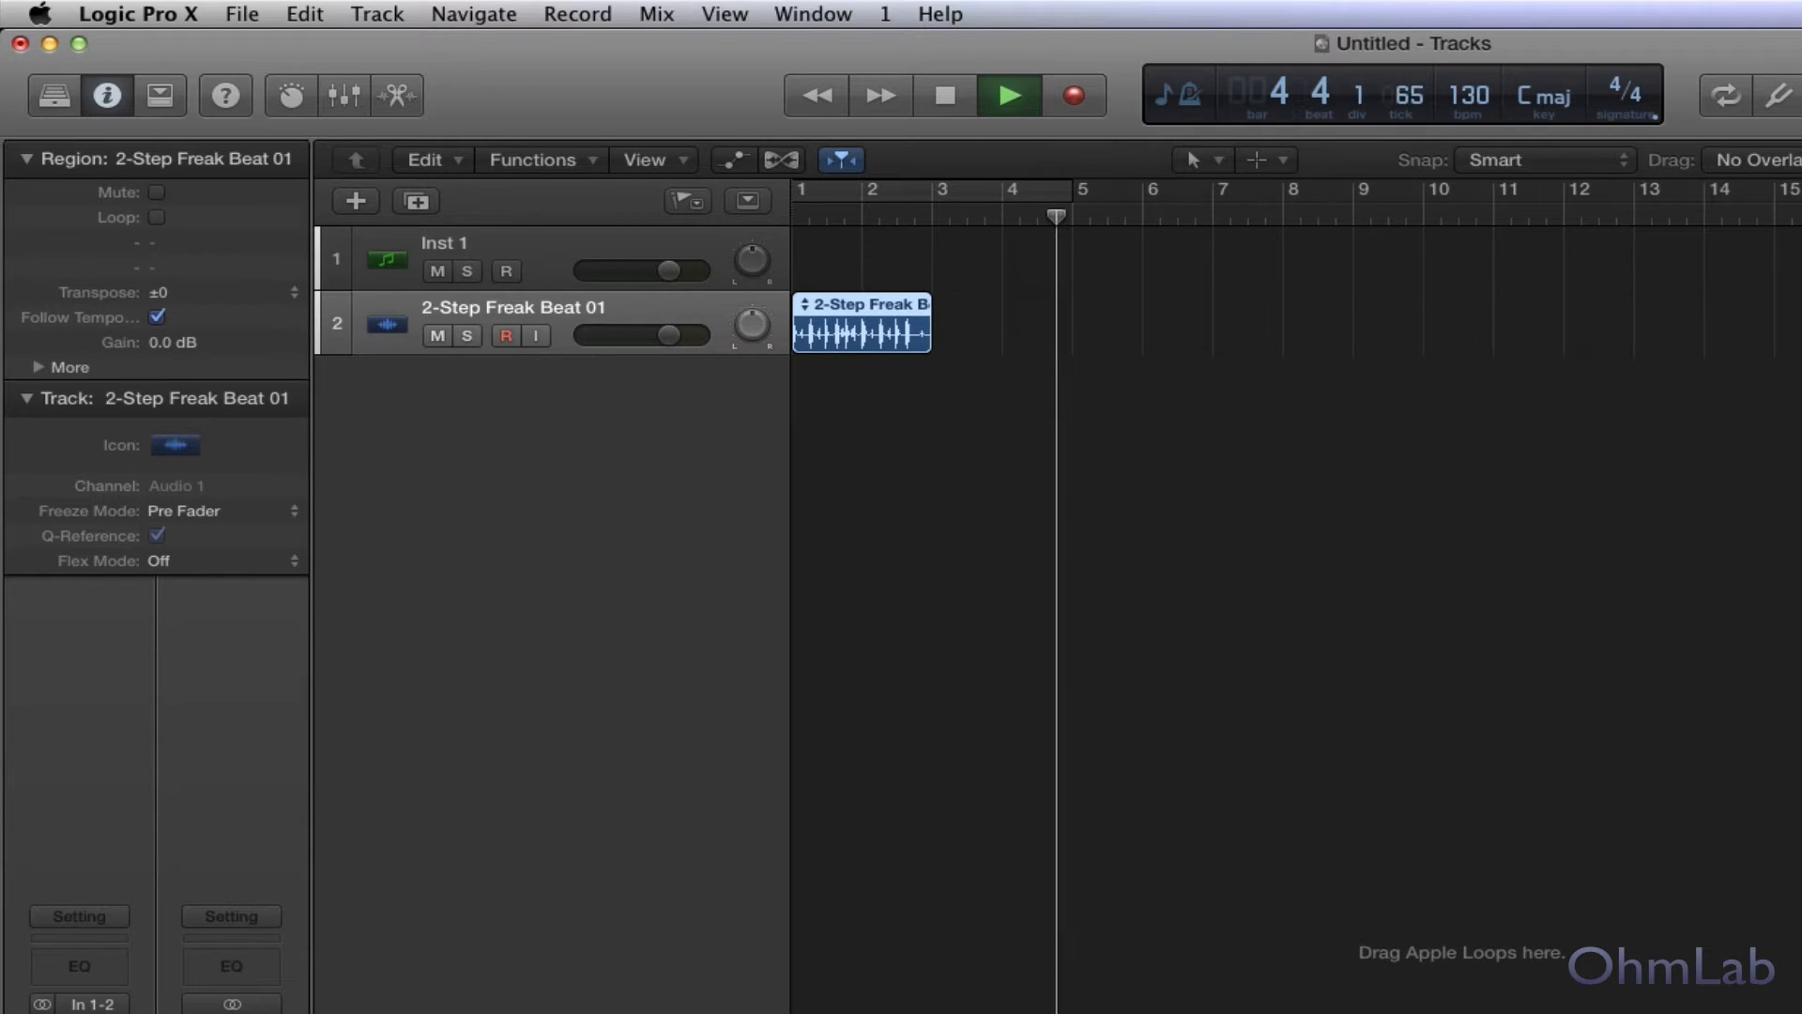
key("space")
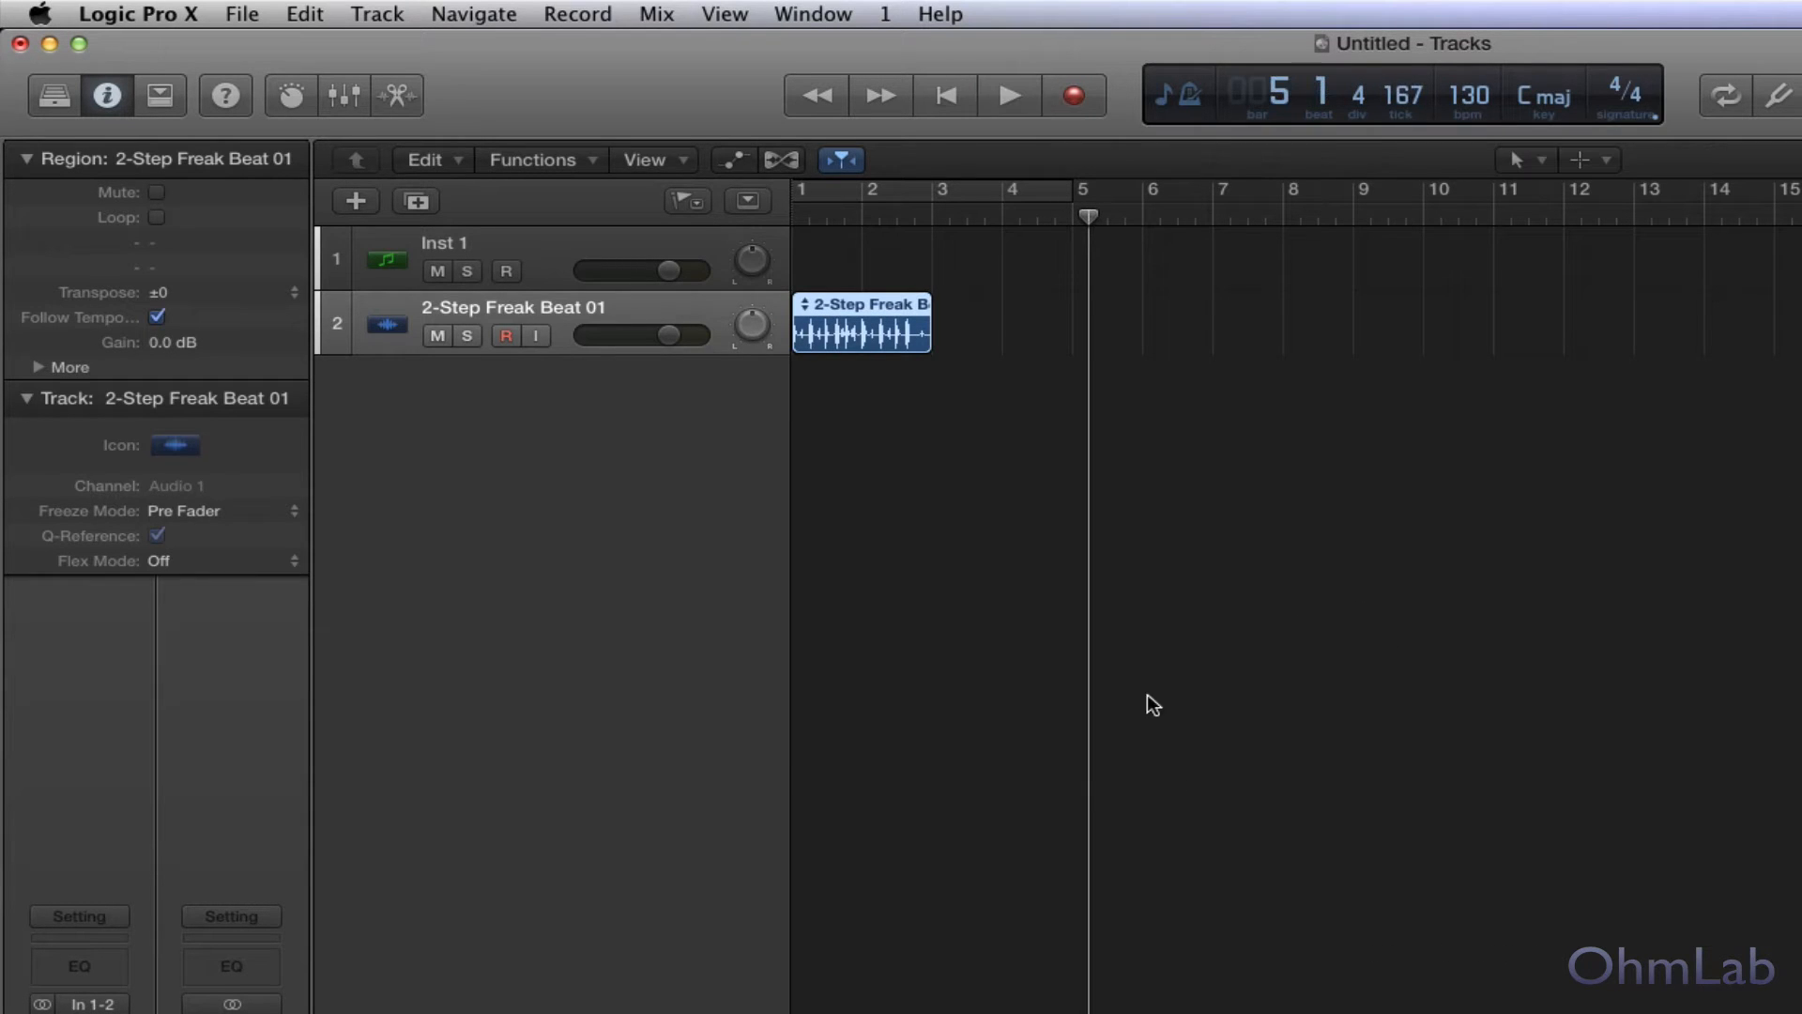
- Loop the beat region out to bar 5 with cycling on over bars 1 to 4, and play it back briefly
left_click(881, 199)
left_click_drag(929, 298, 1073, 300)
left_click(921, 533)
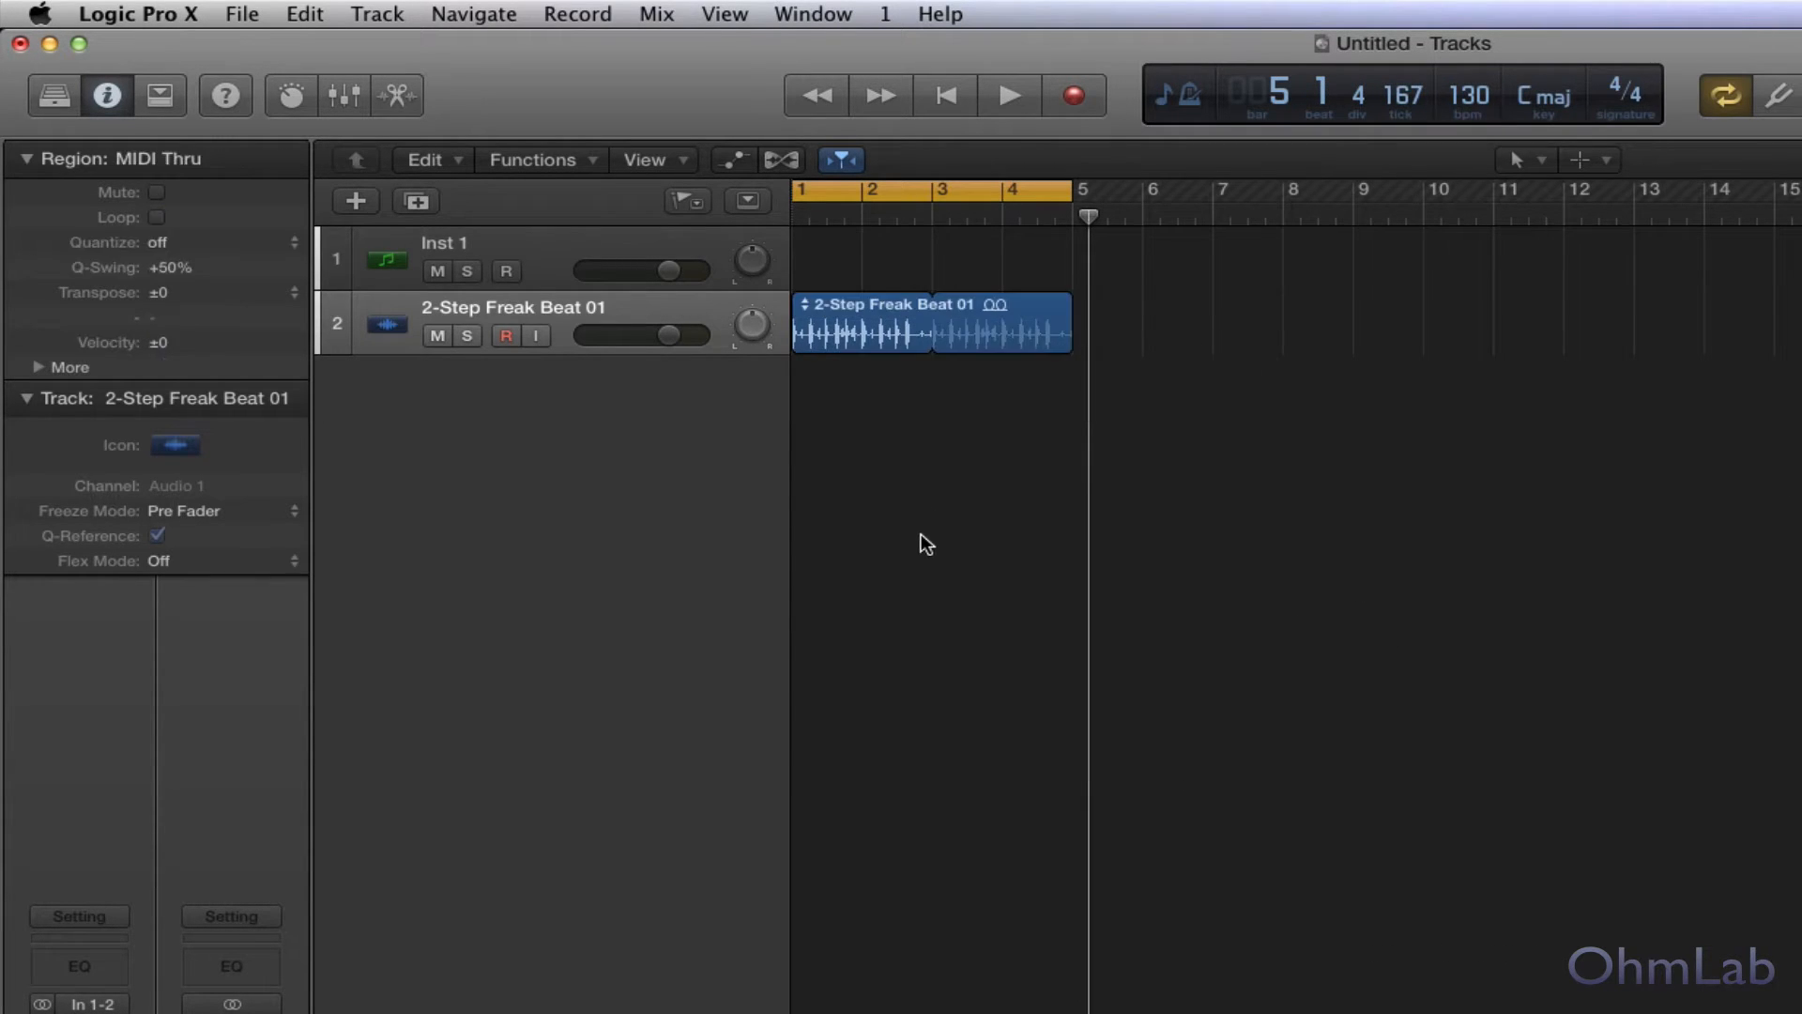
key("space")
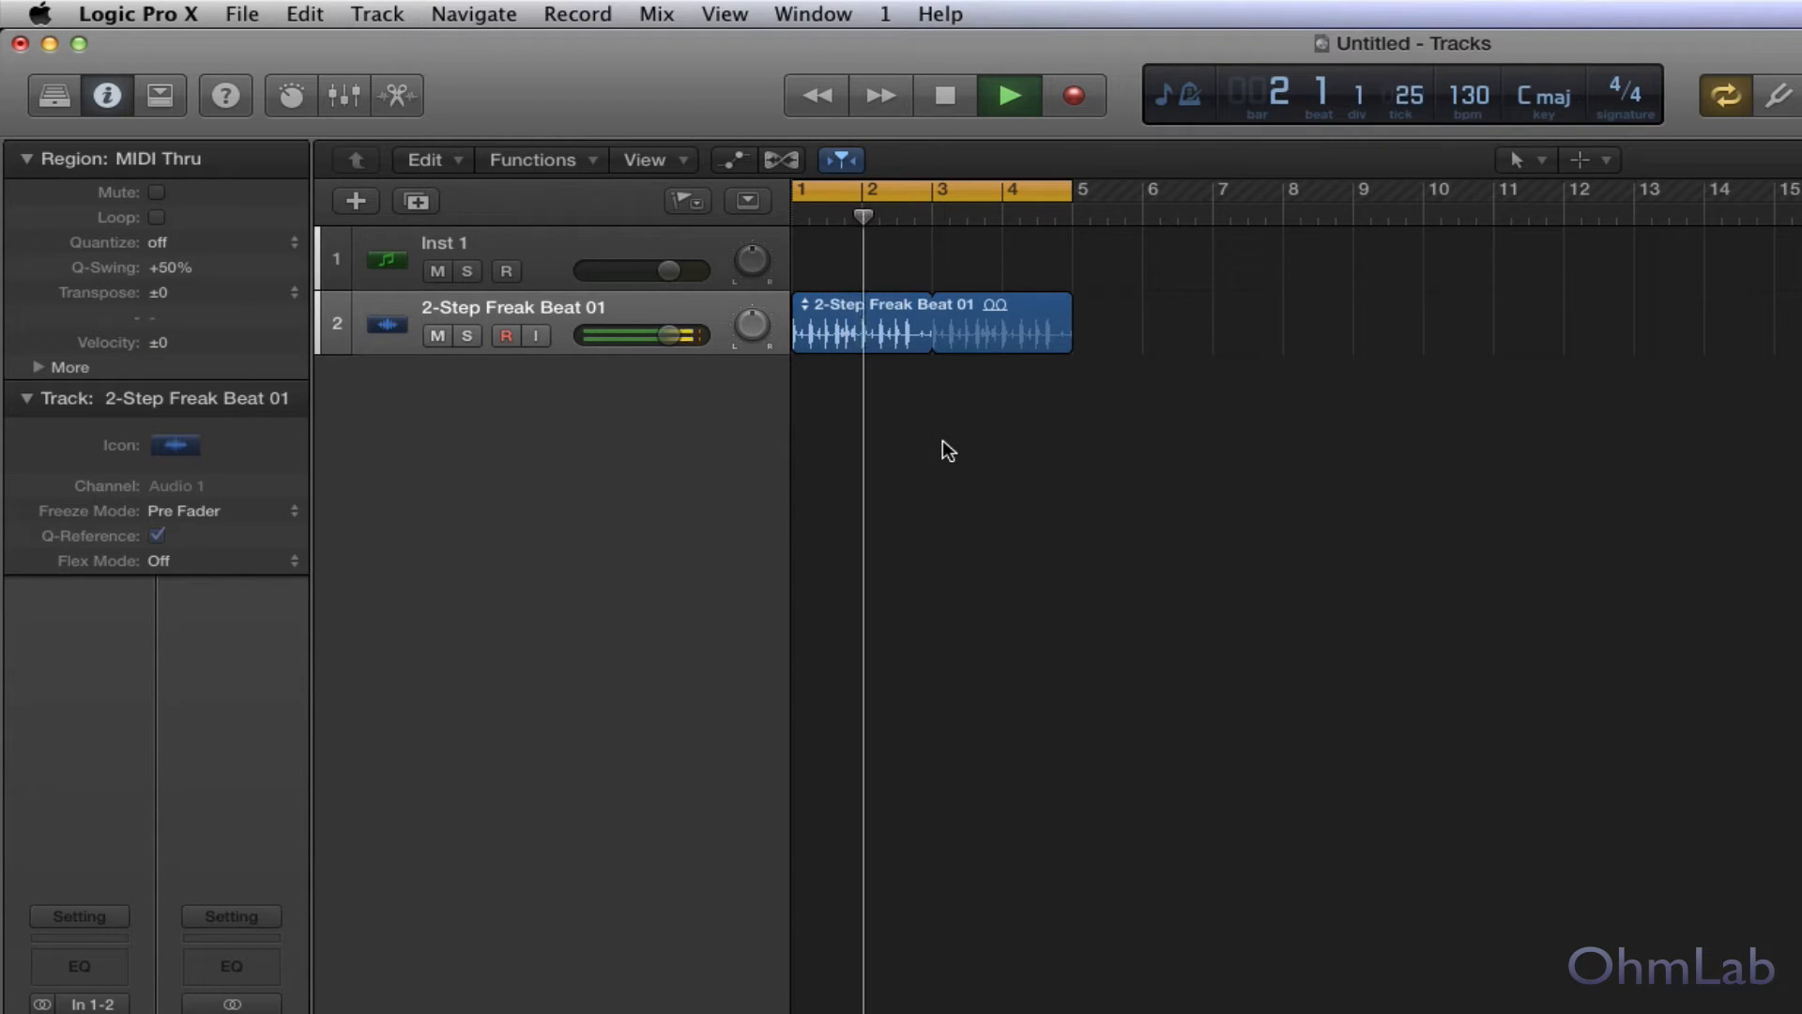
key("space")
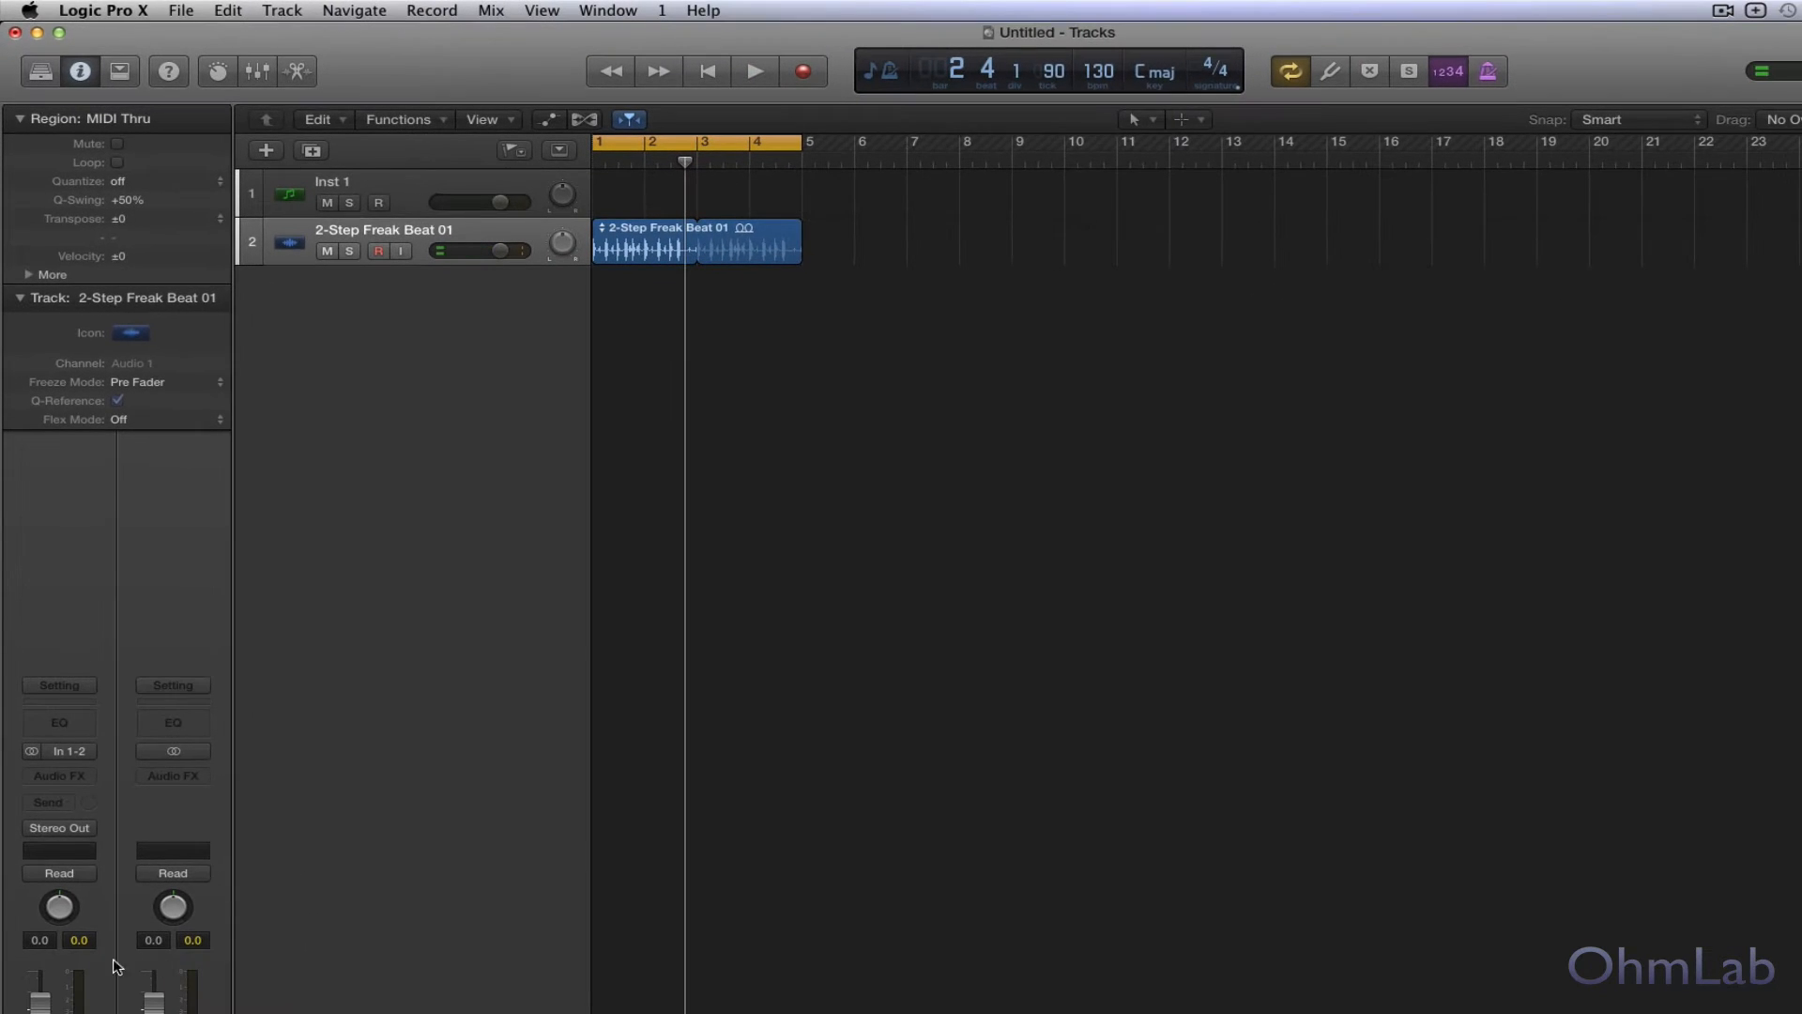
- Lower the beat track's volume to -2.7 dB and add a send from it to Bus 1
left_click_drag(39, 1001, 40, 1010)
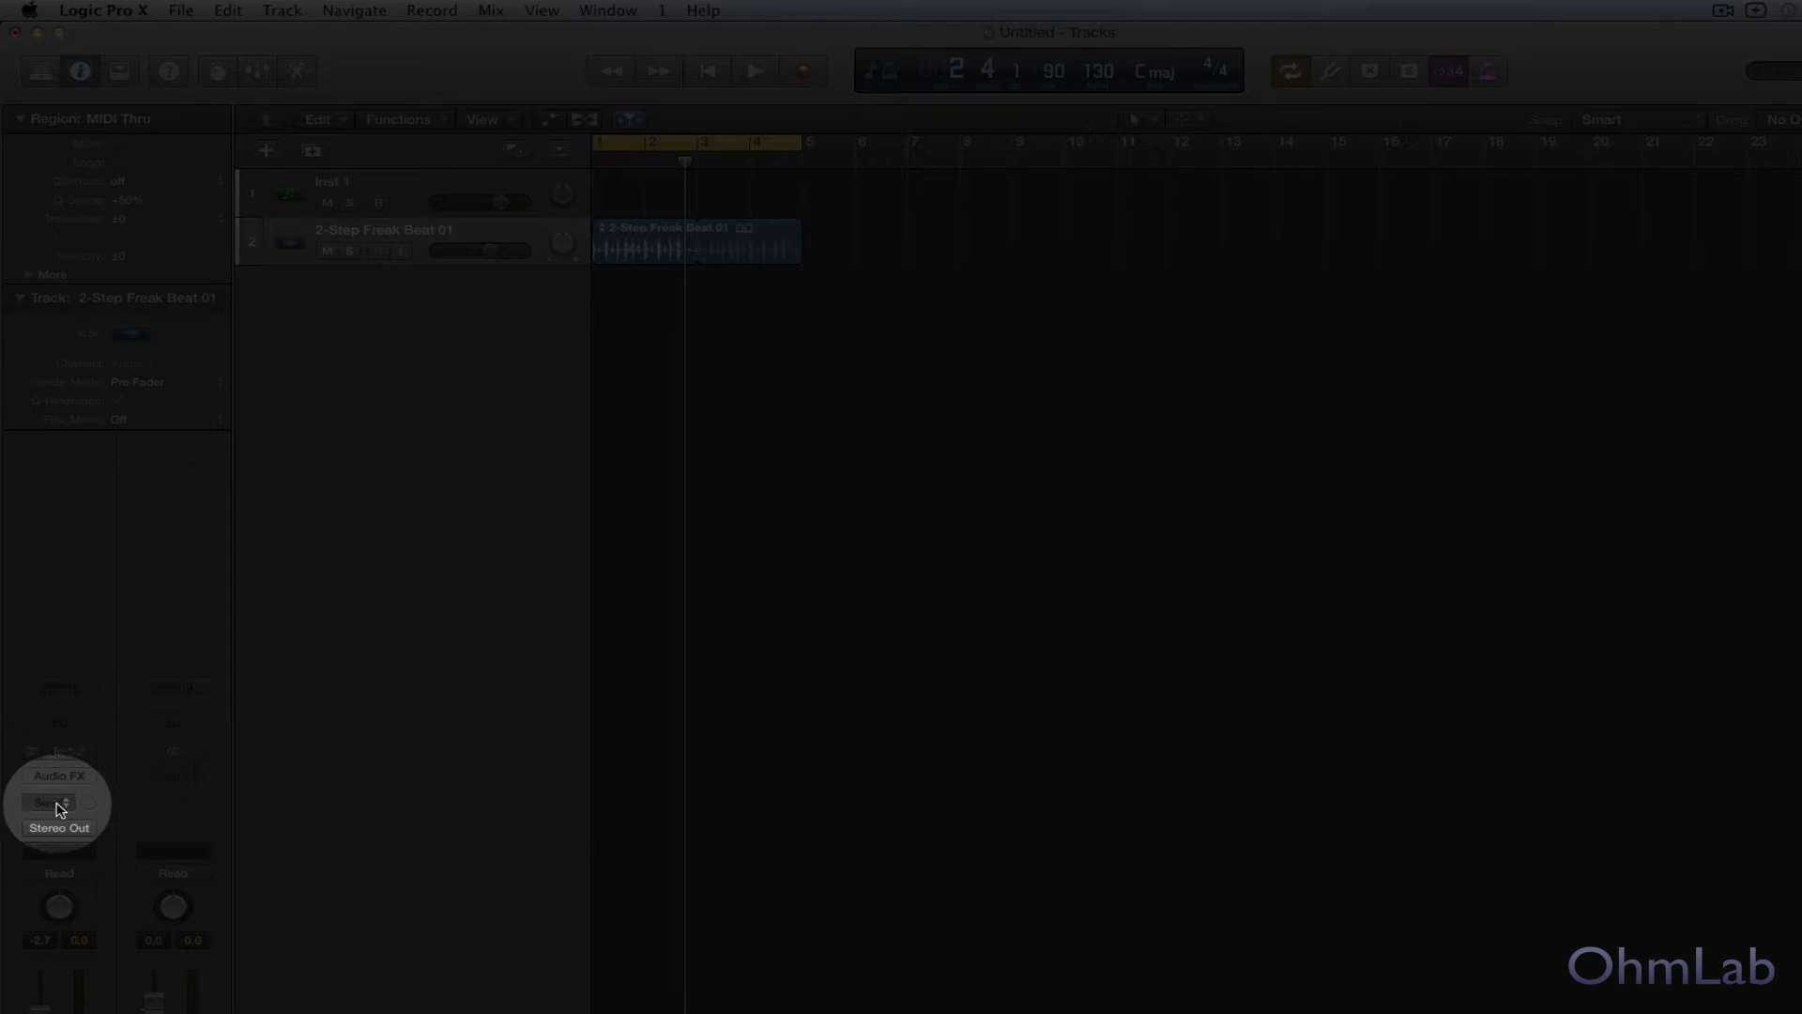
left_click(60, 805)
mouse_move(122, 901)
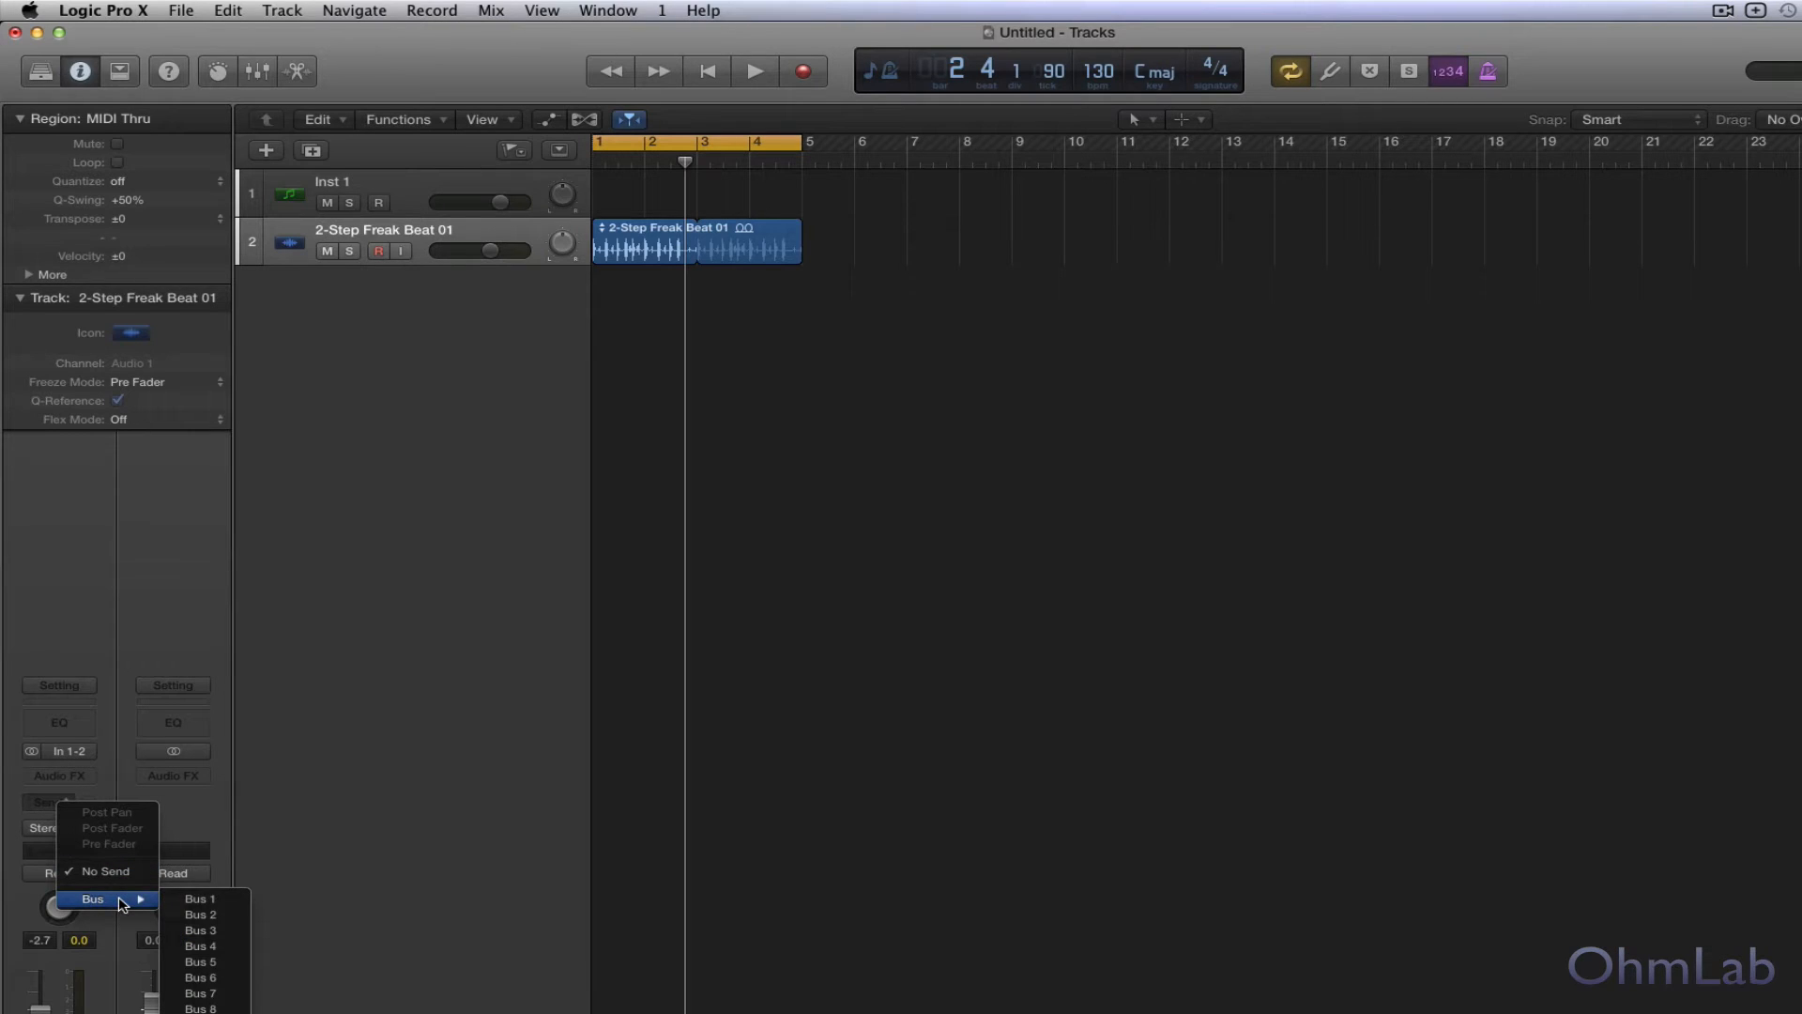
left_click(217, 903)
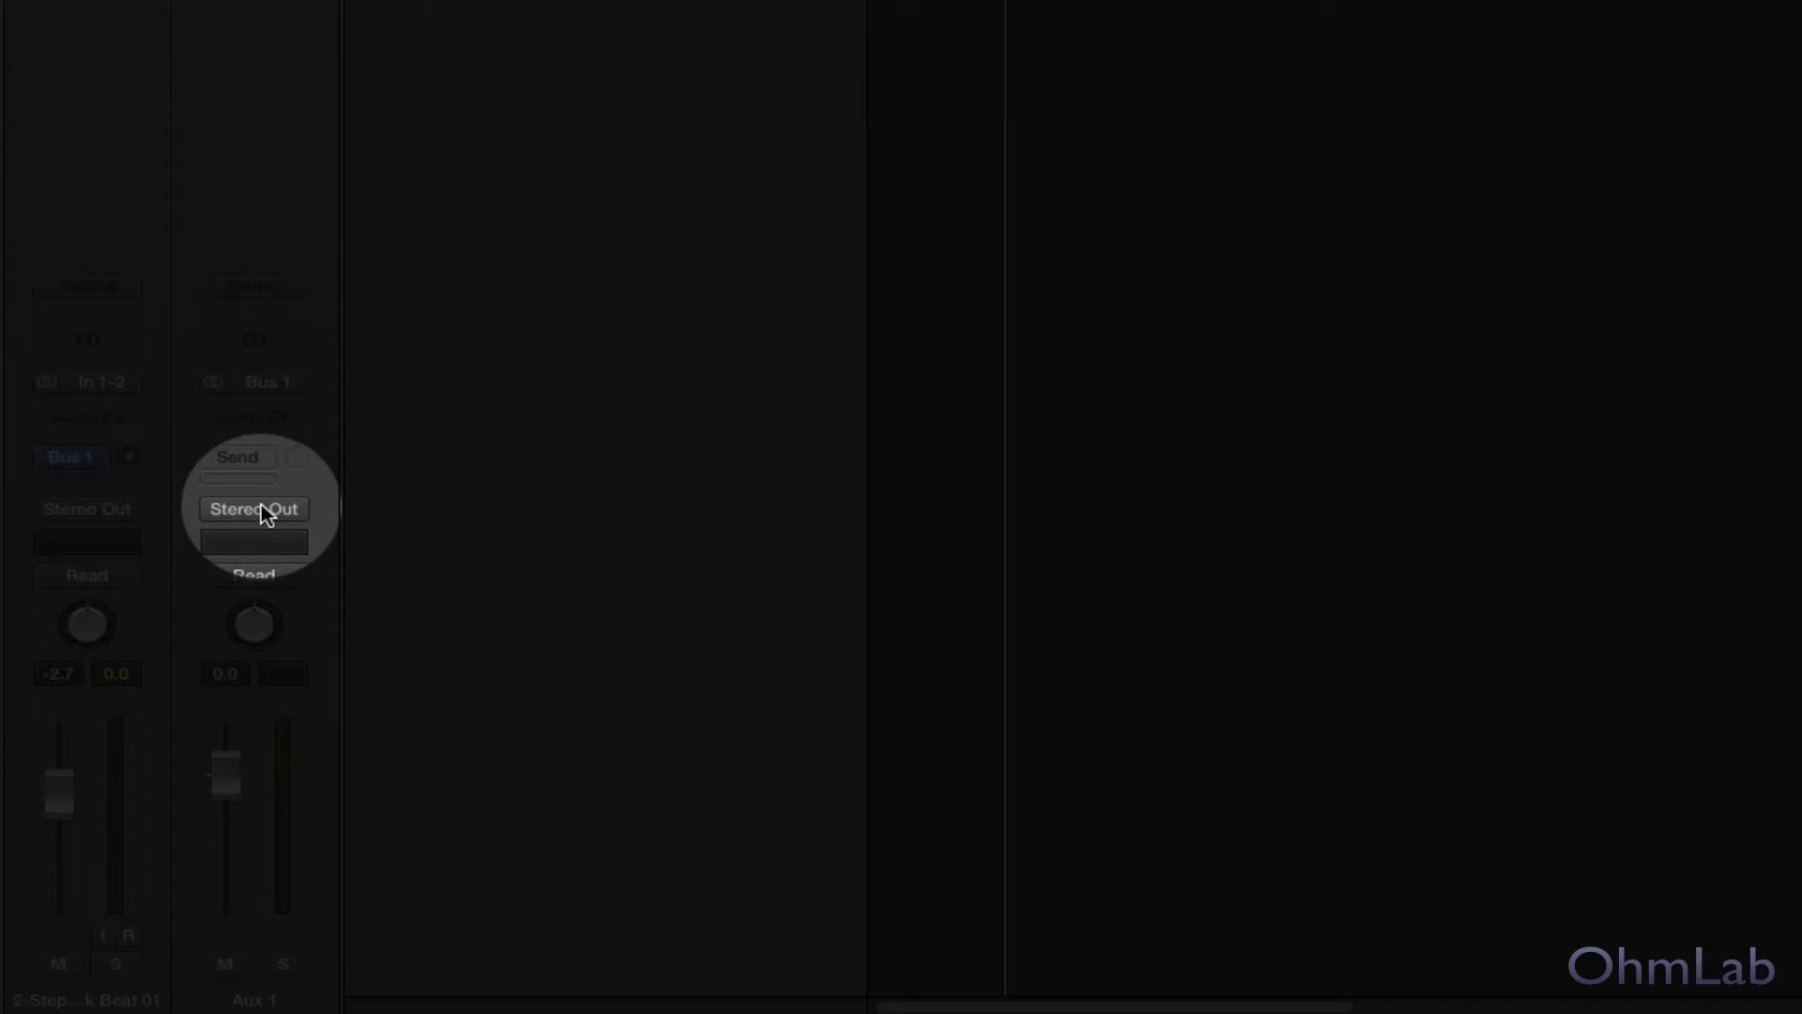
- Set the Aux 1 channel's output to No Output and switch the beat track's Bus 1 send to Pre Fader
left_click(262, 508)
left_click(278, 547)
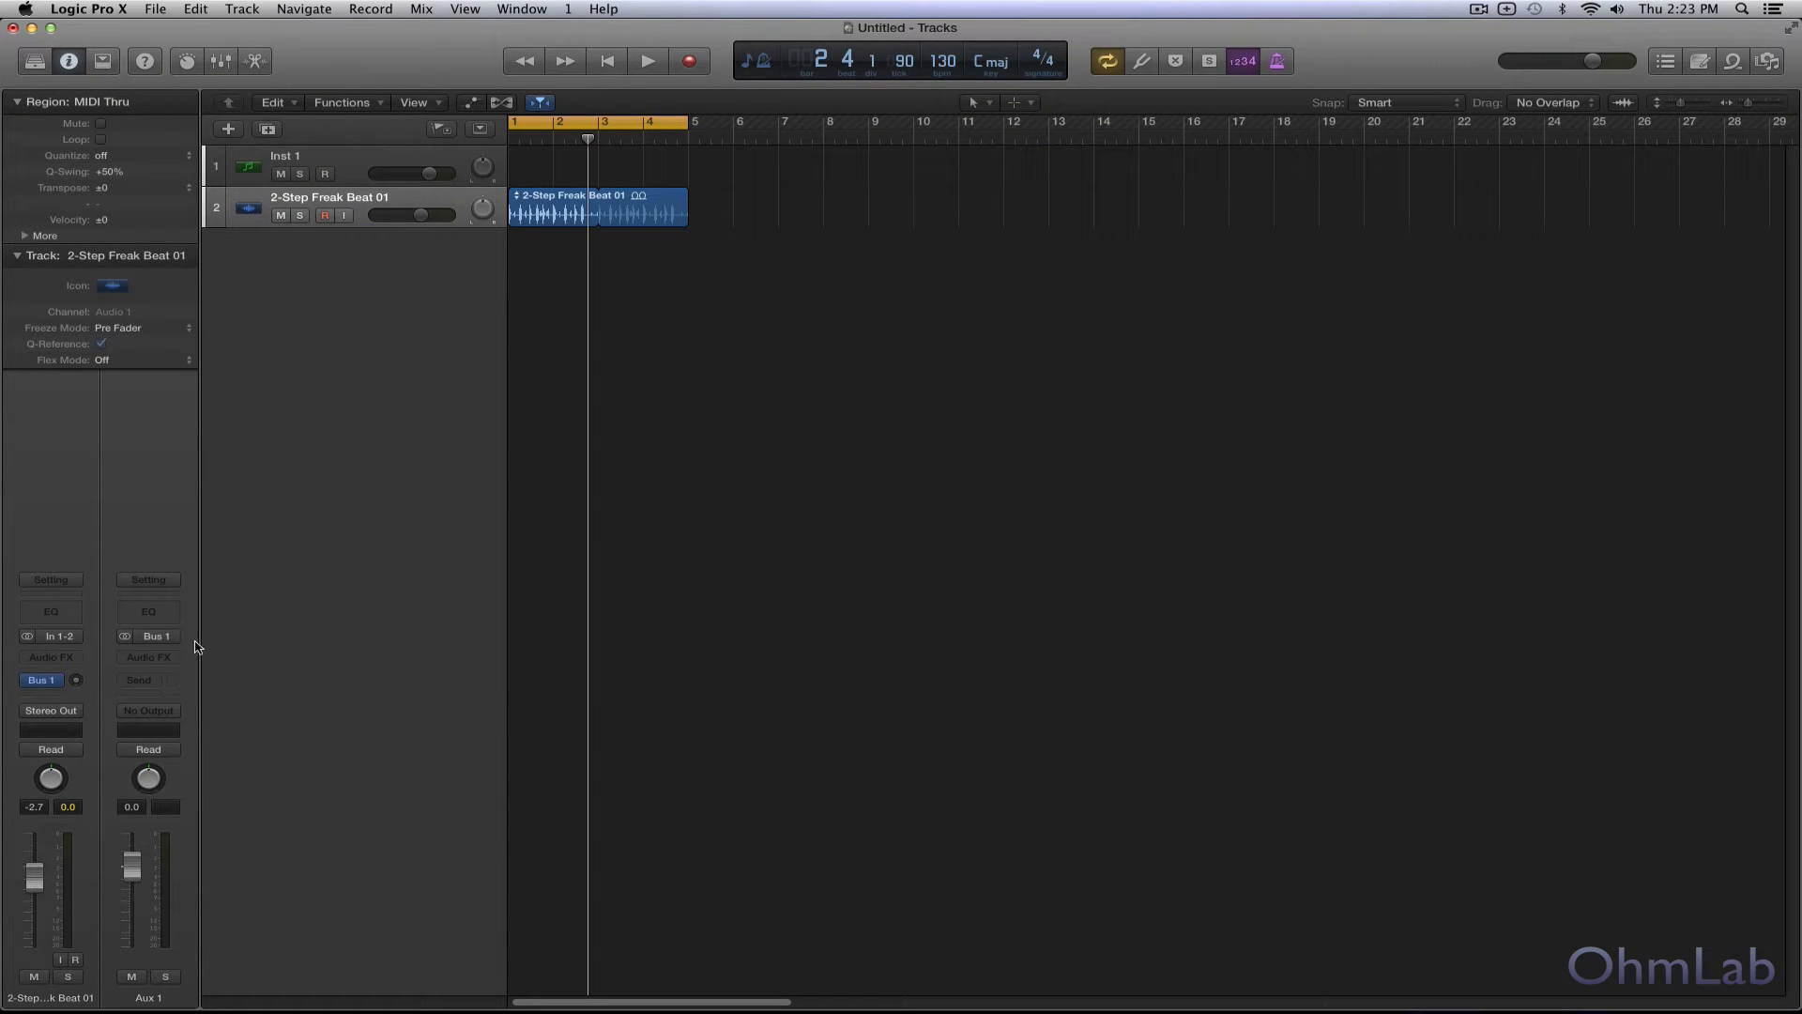
mouse_move(47, 685)
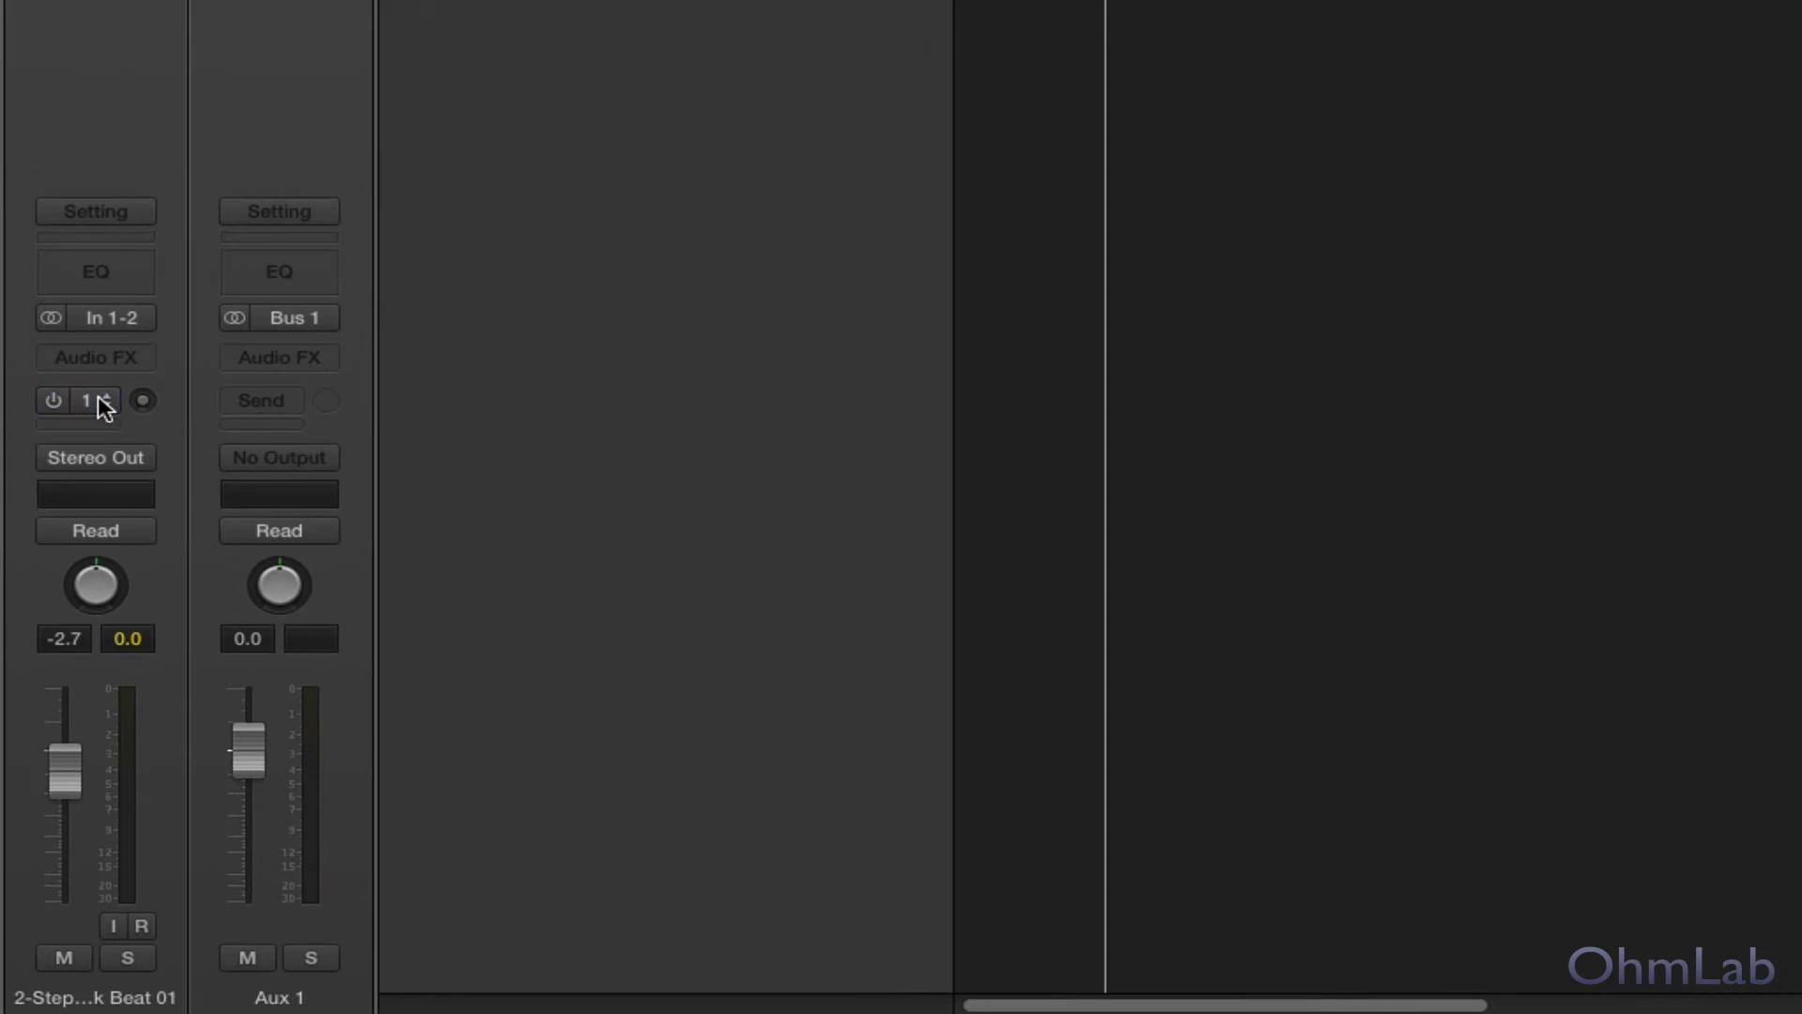
mouse_move(83, 398)
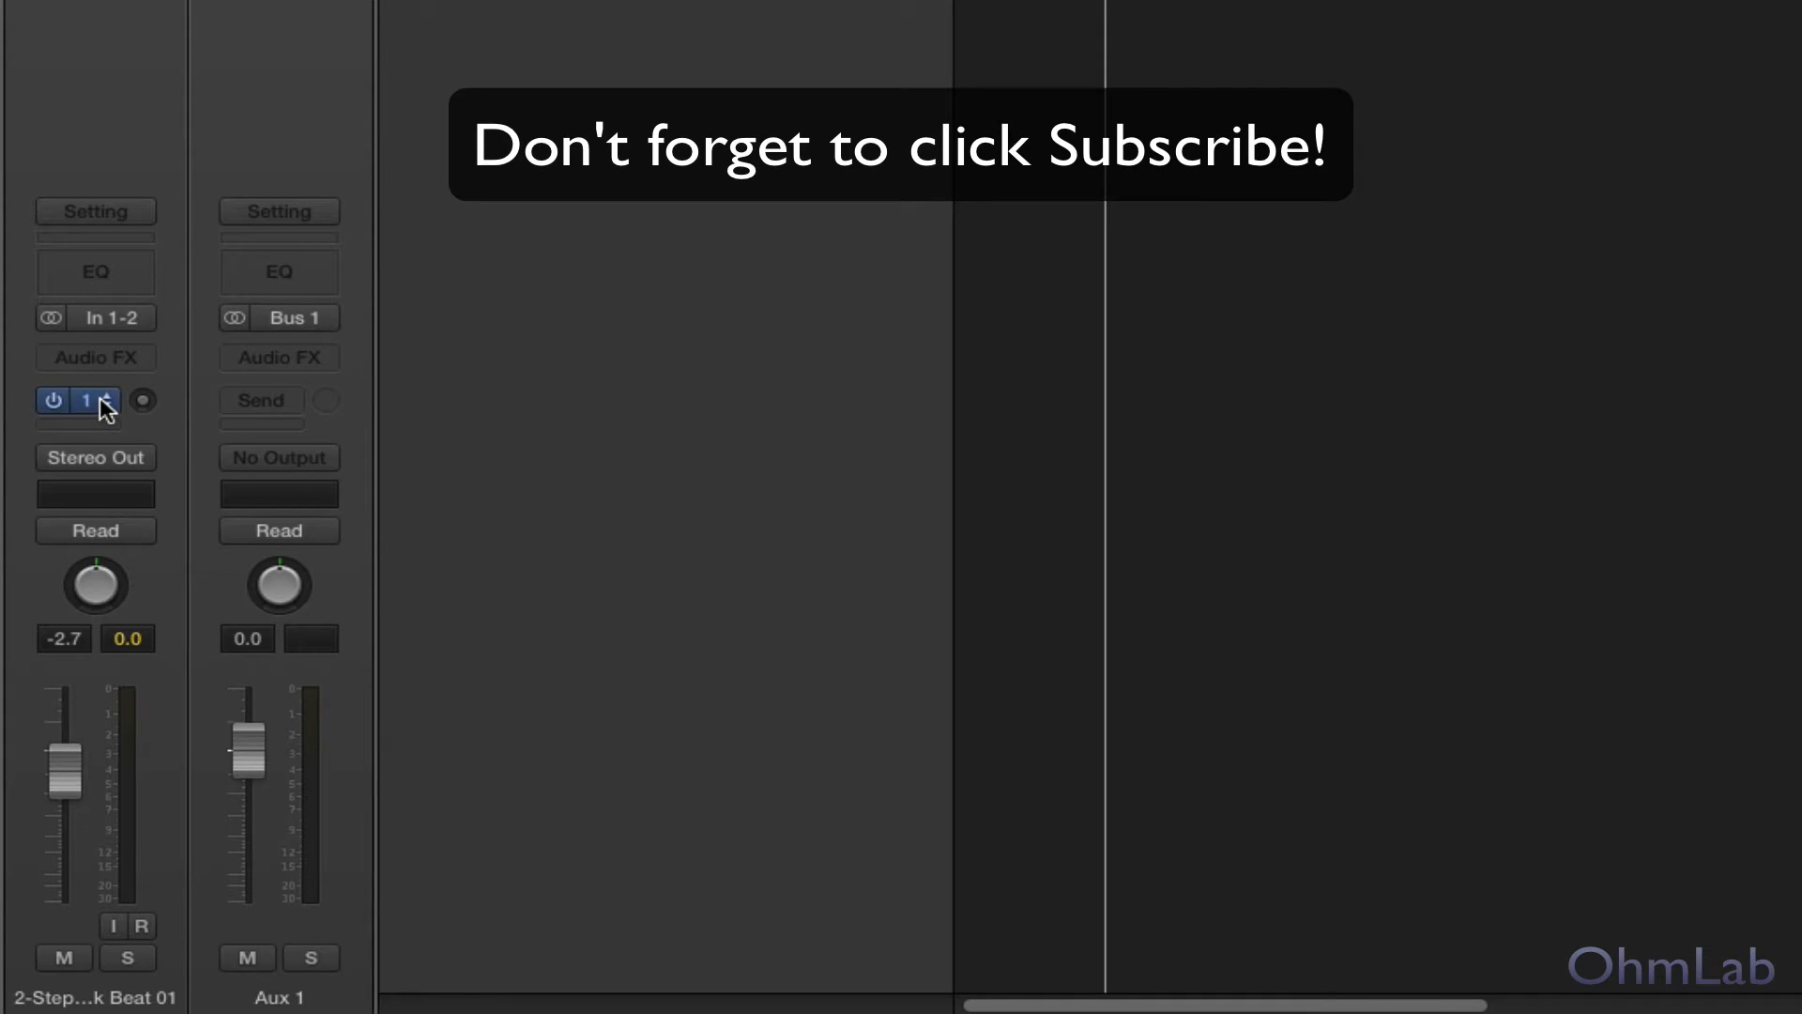
left_click(95, 402)
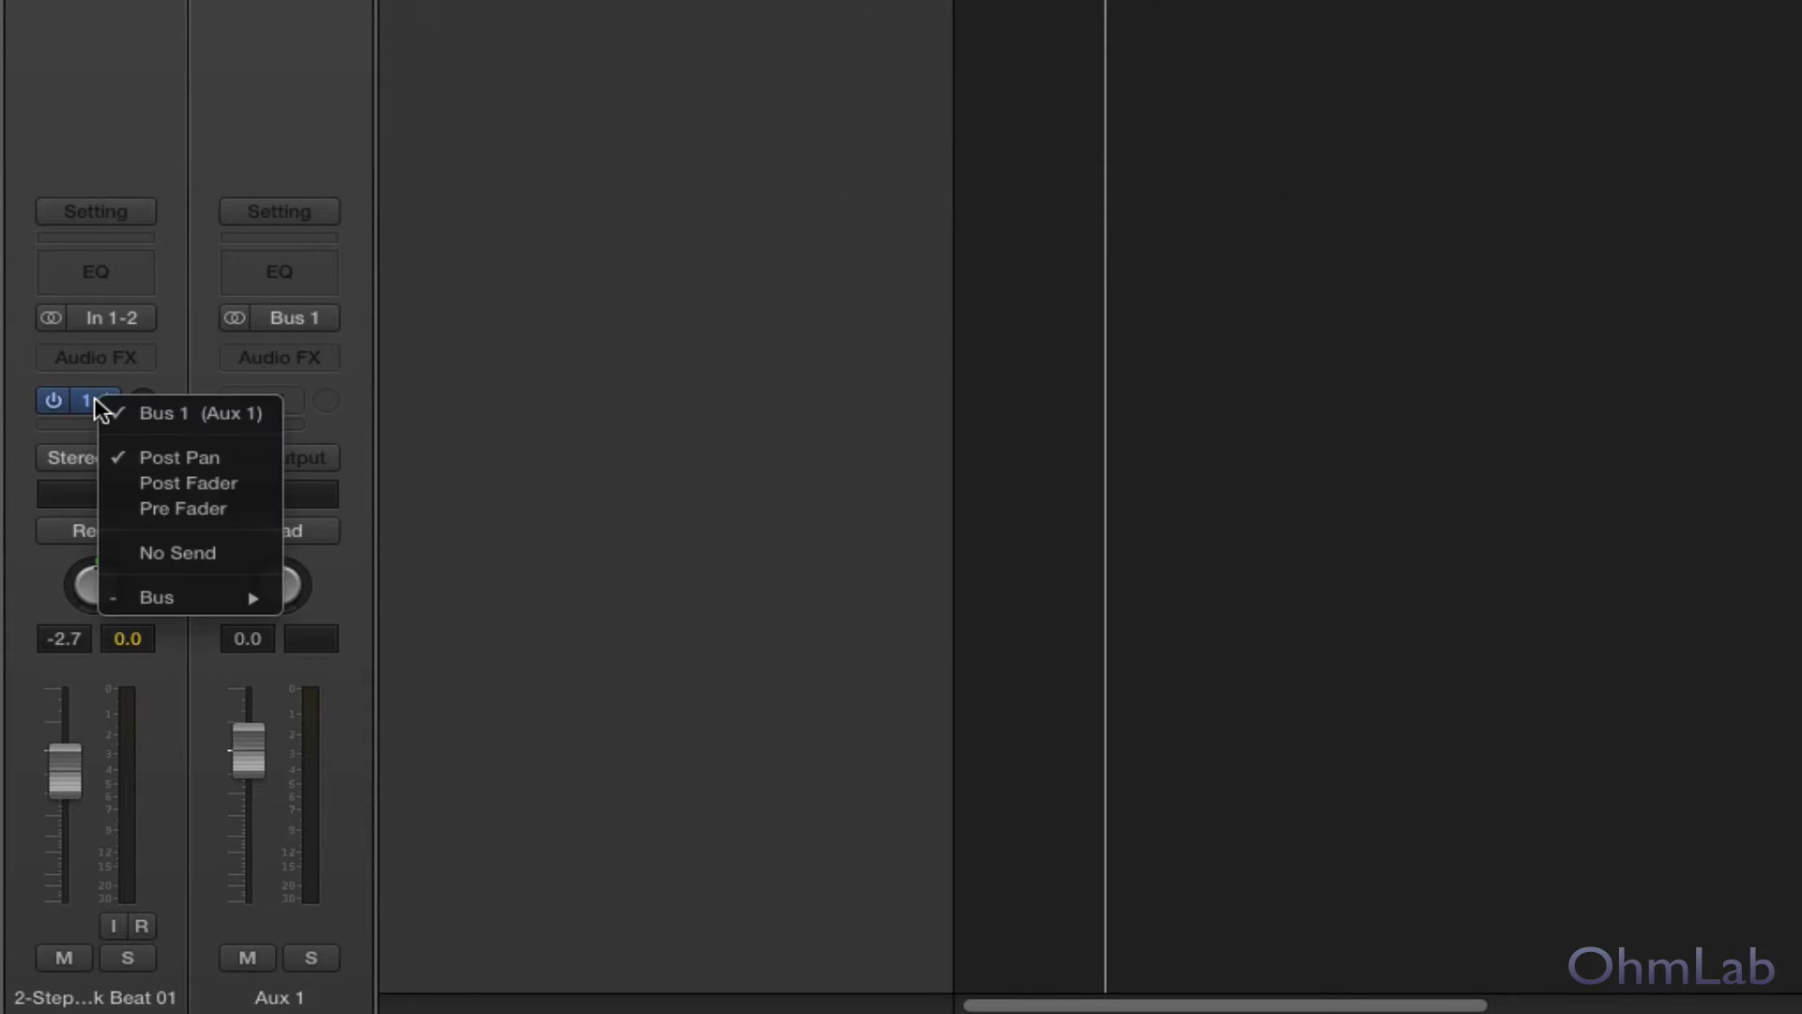
left_click(143, 509)
- Set the beat track's volume to -1.6 dB and raise its Bus 1 send level
mouse_move(59, 768)
left_mouse_down()
mouse_move(59, 688)
mouse_move(59, 869)
mouse_move(59, 793)
left_mouse_up()
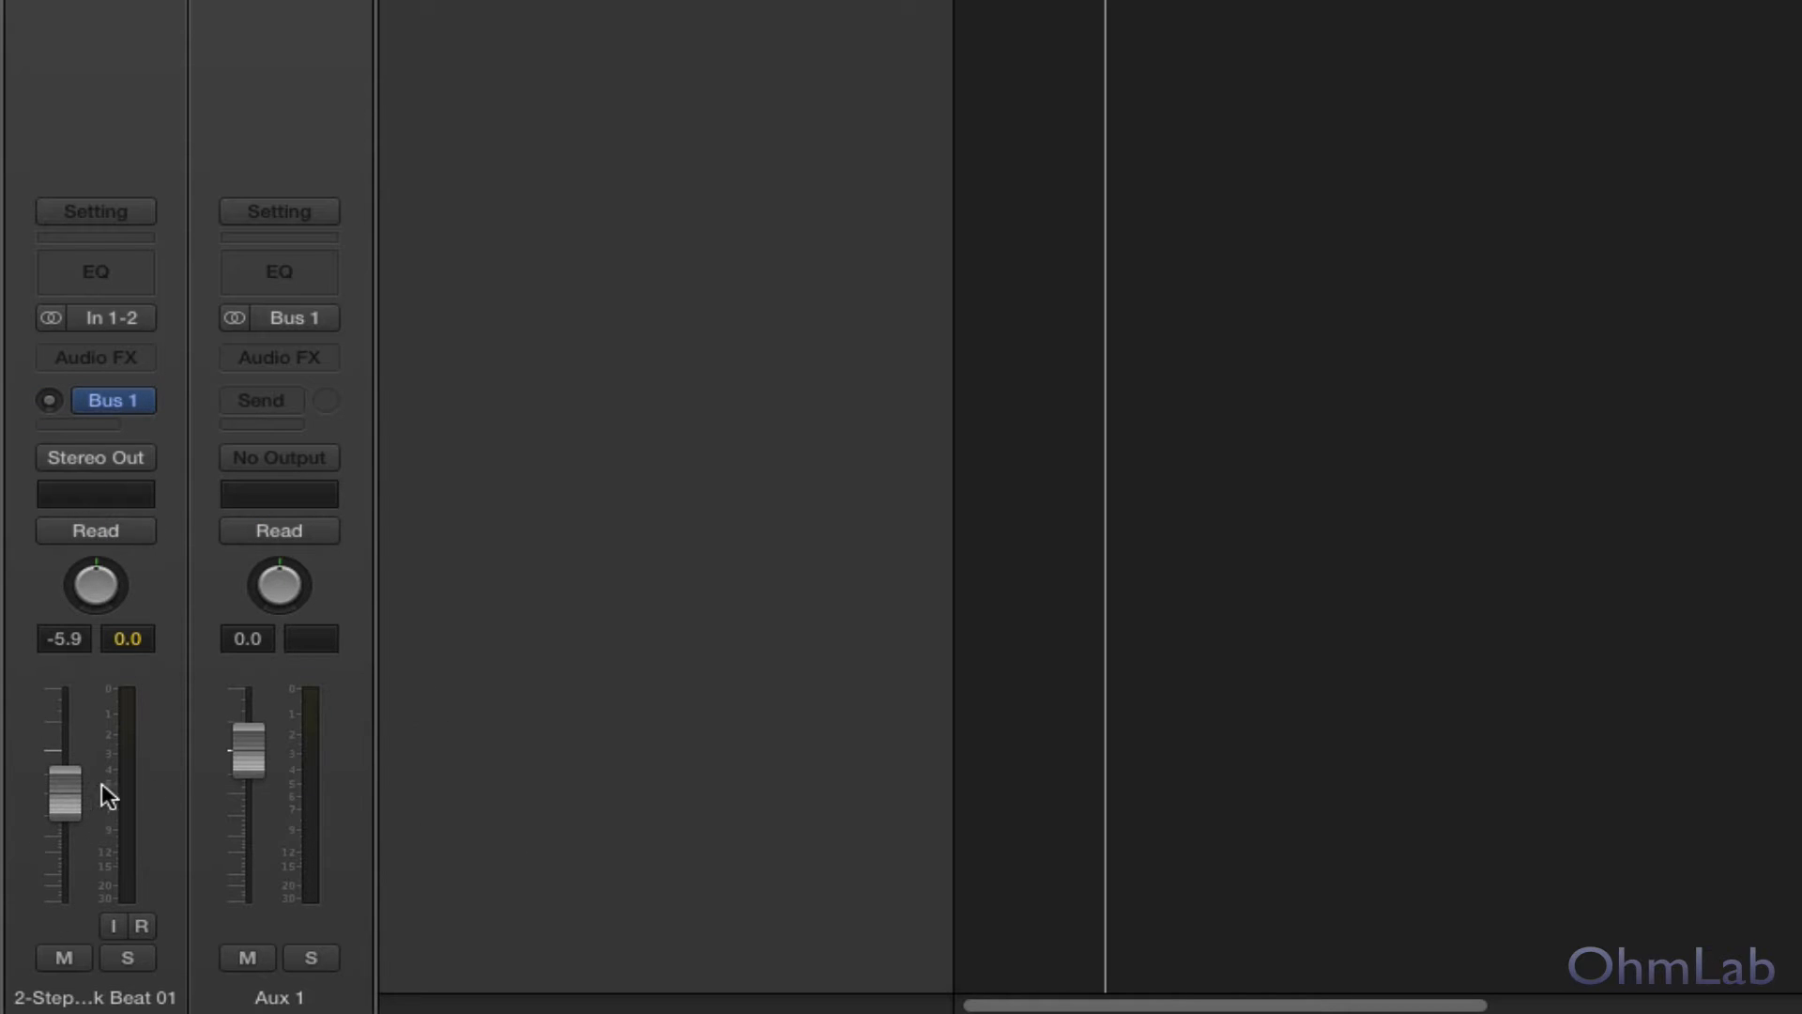
left_click_drag(65, 778, 65, 763)
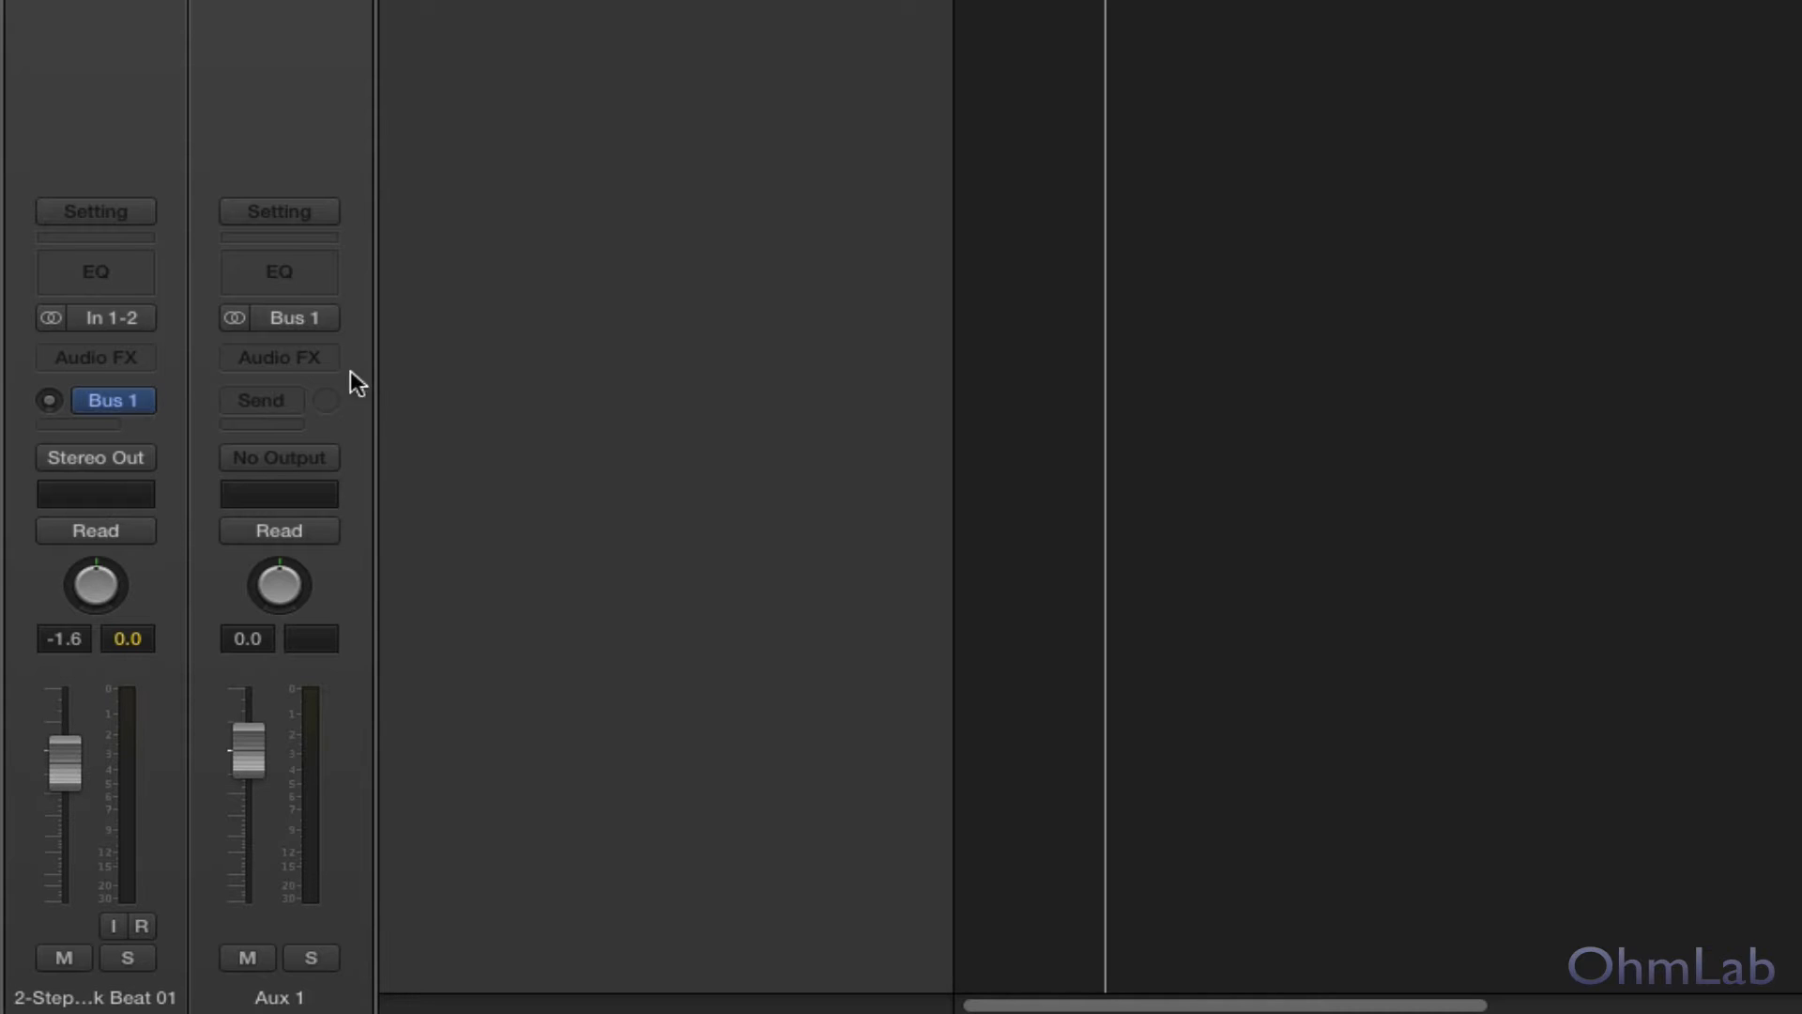
left_click(87, 402)
- Add a Channel EQ to the Aux 1 channel strip and close the EQ's window
left_click(285, 263)
left_click(112, 35)
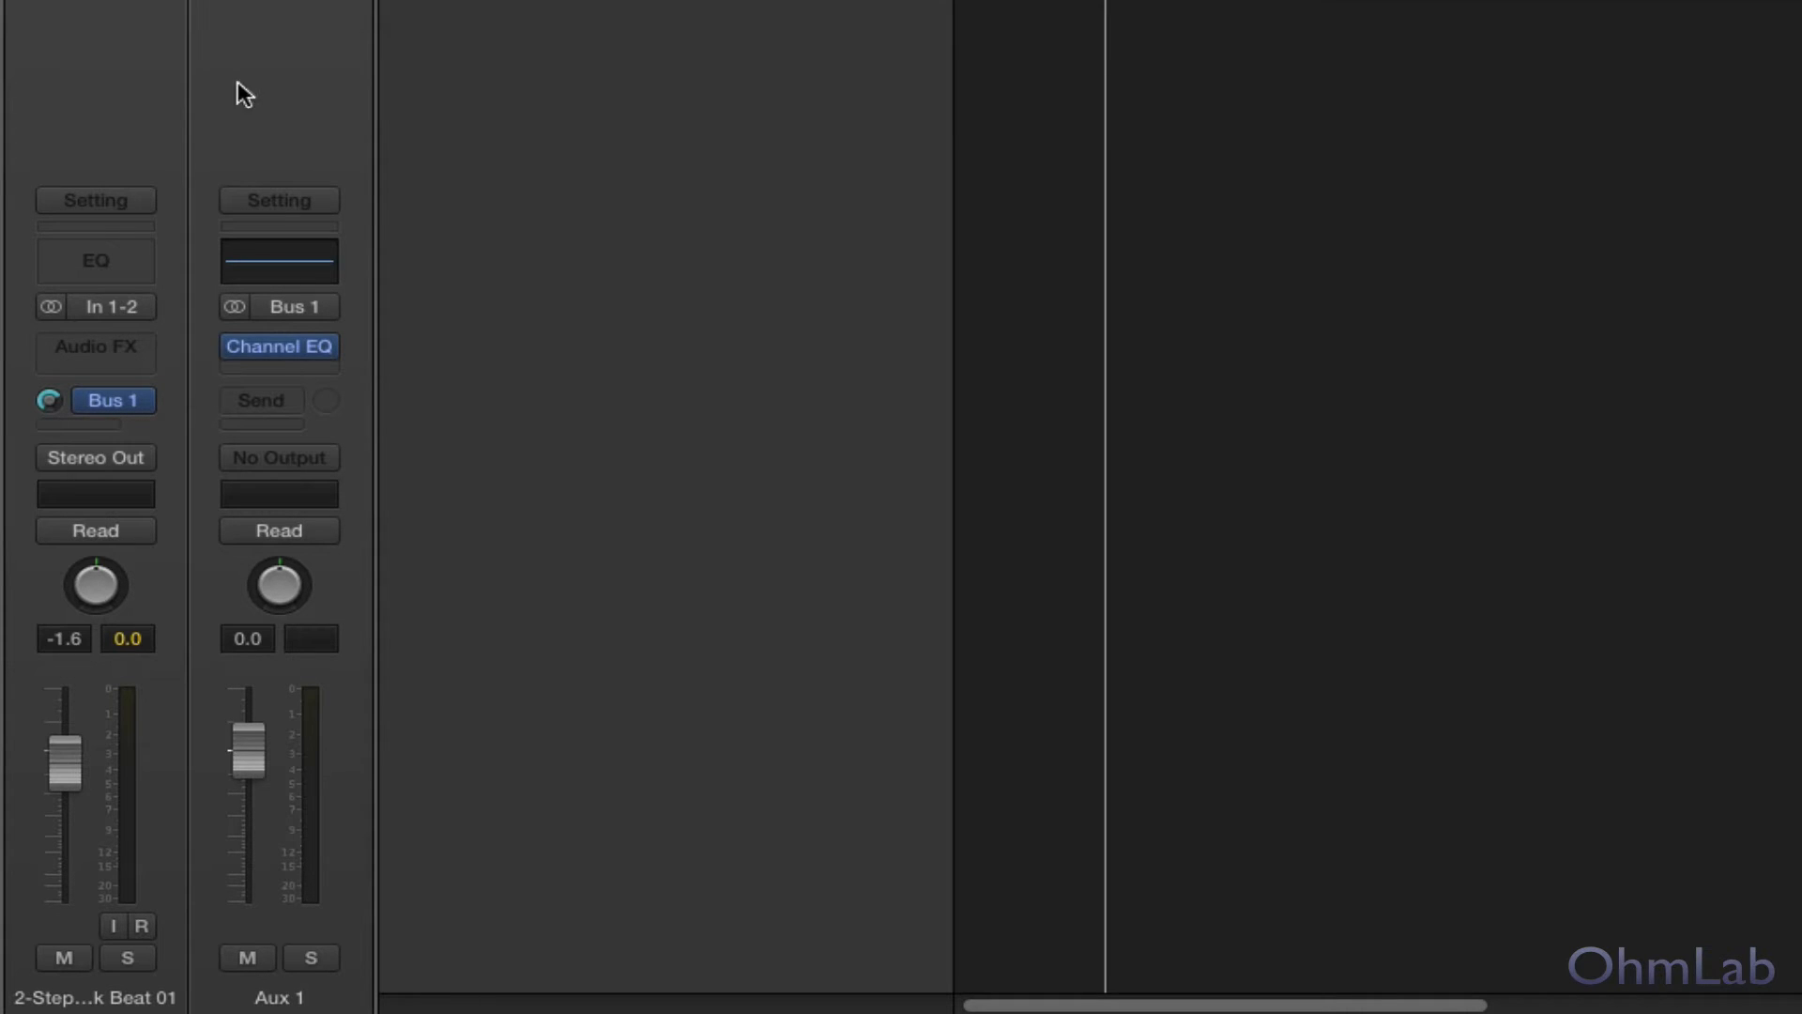
mouse_move(282, 349)
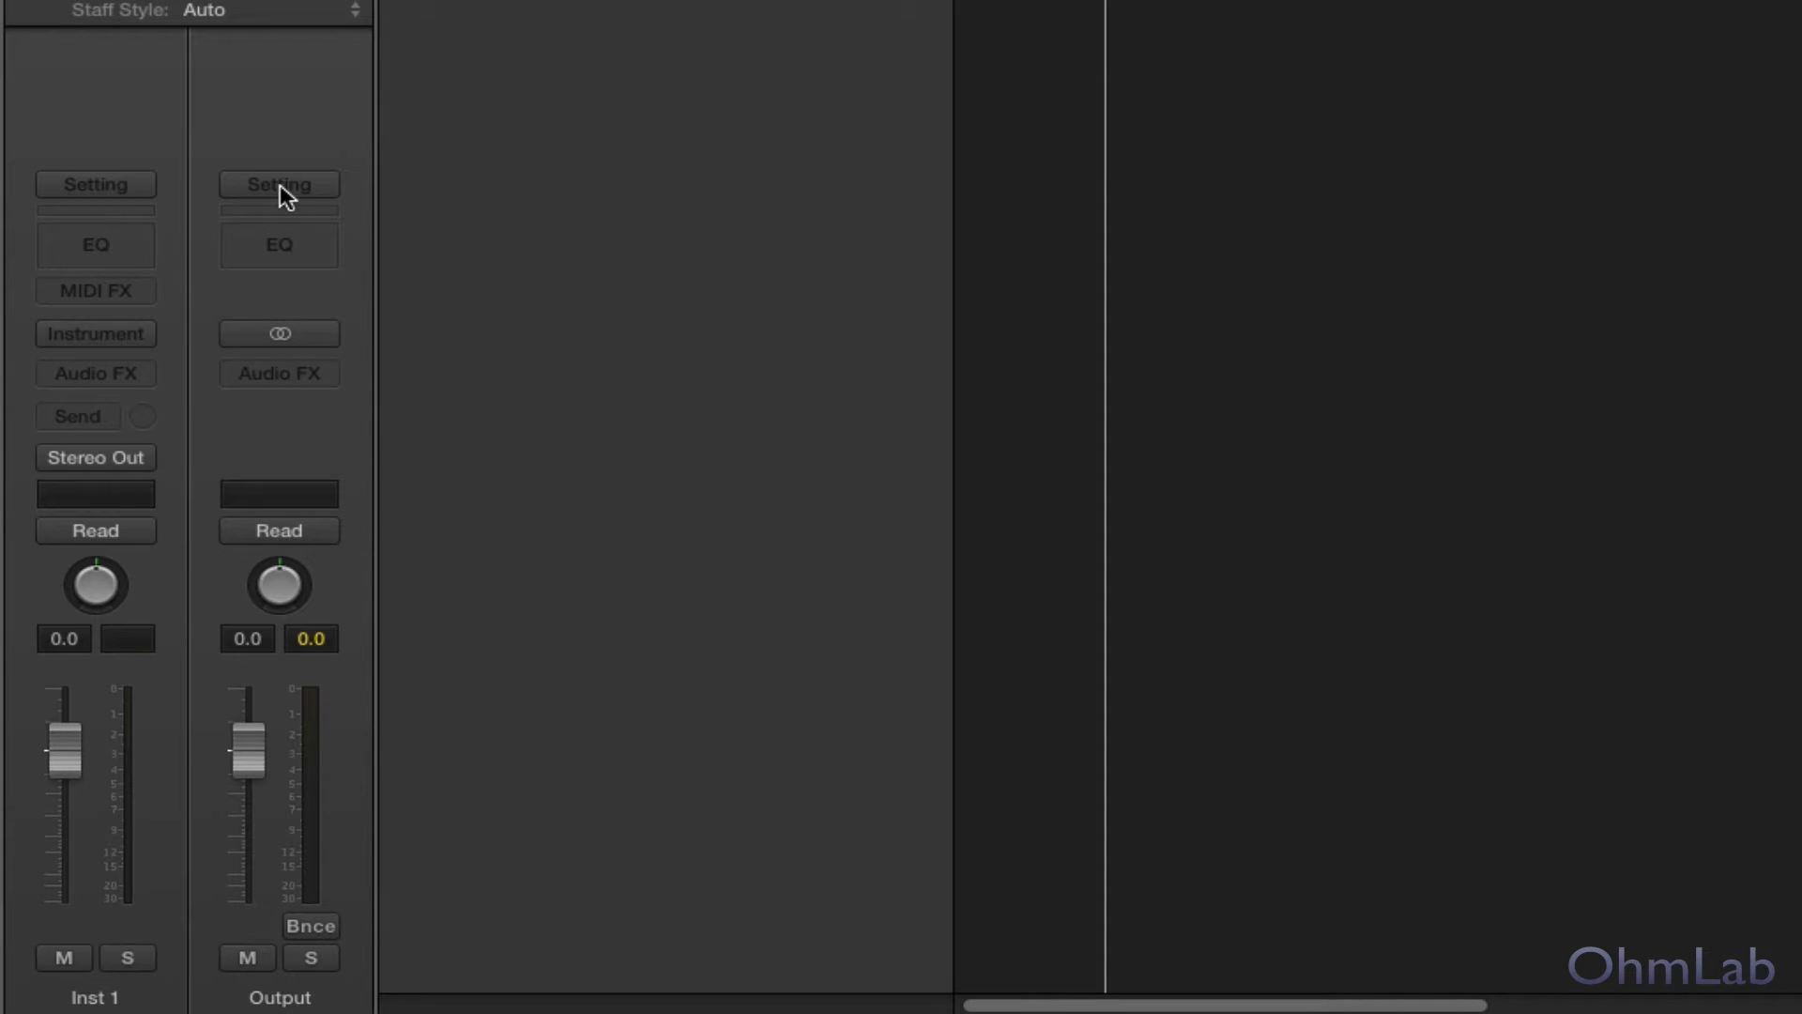
- Load a mono Test Oscillator as the instrument on Inst 1 and move its window into the empty arrange area
left_click(103, 336)
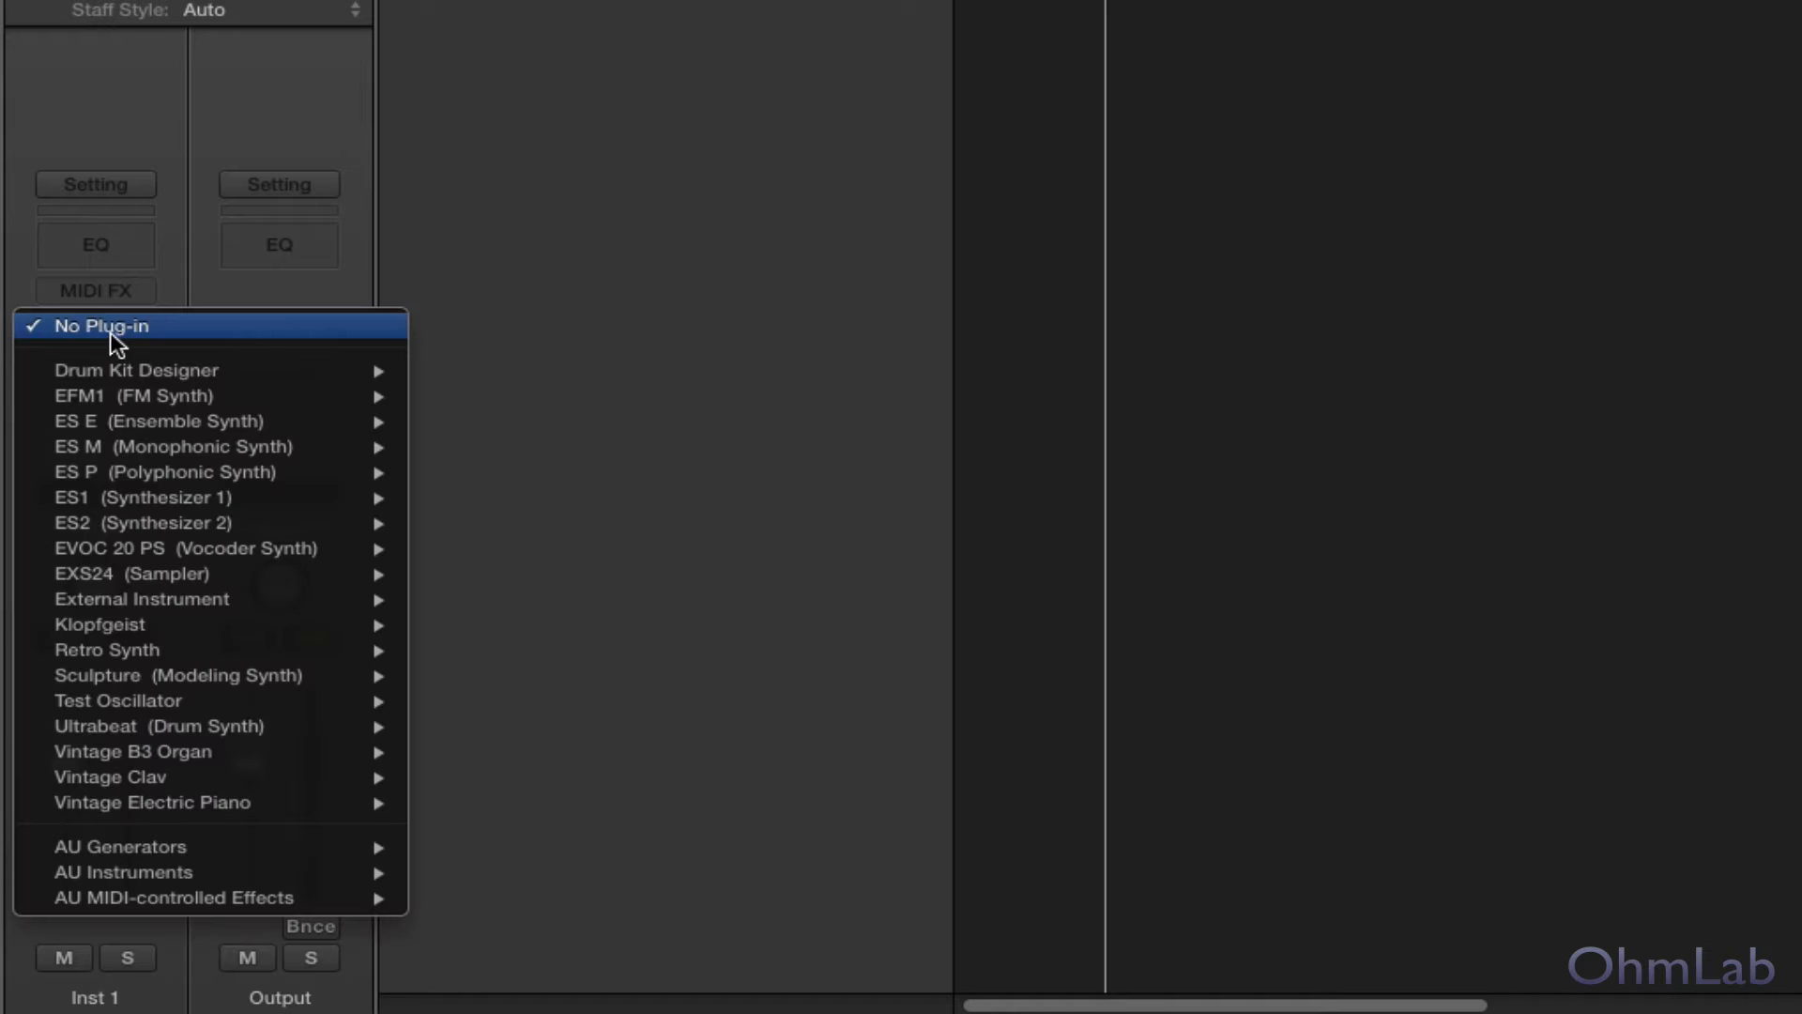
mouse_move(230, 726)
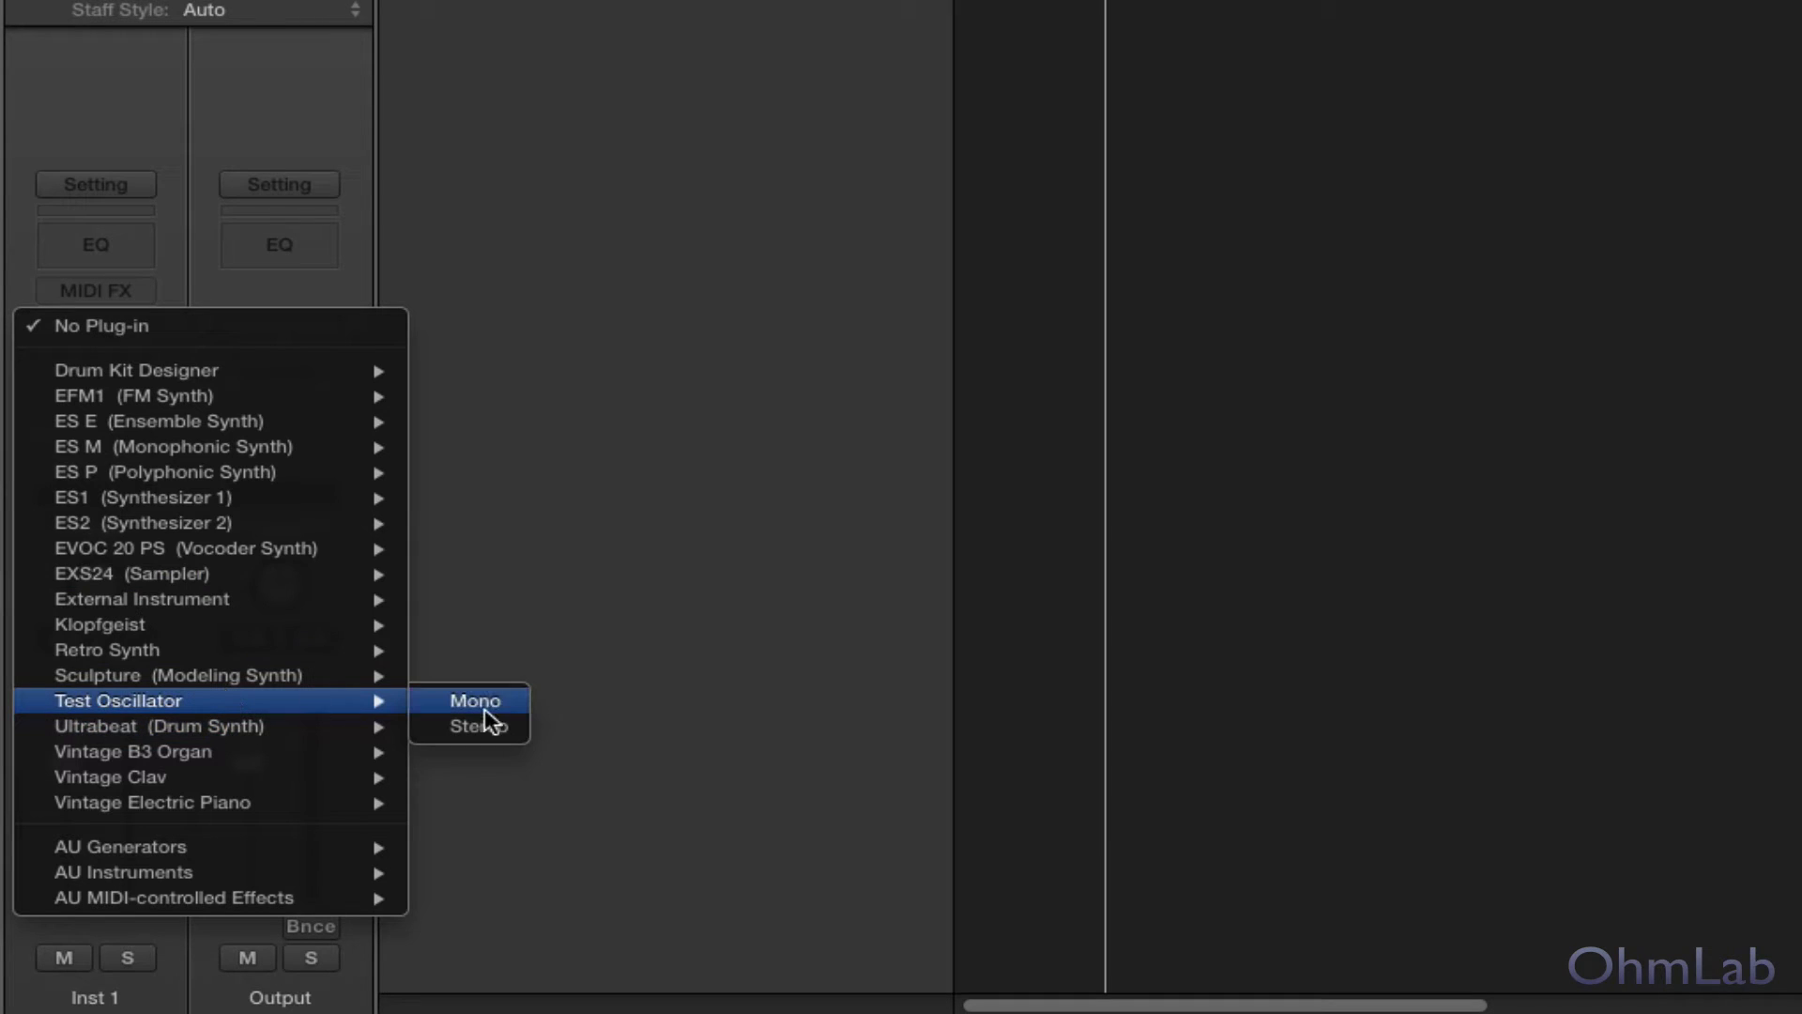
left_click(477, 701)
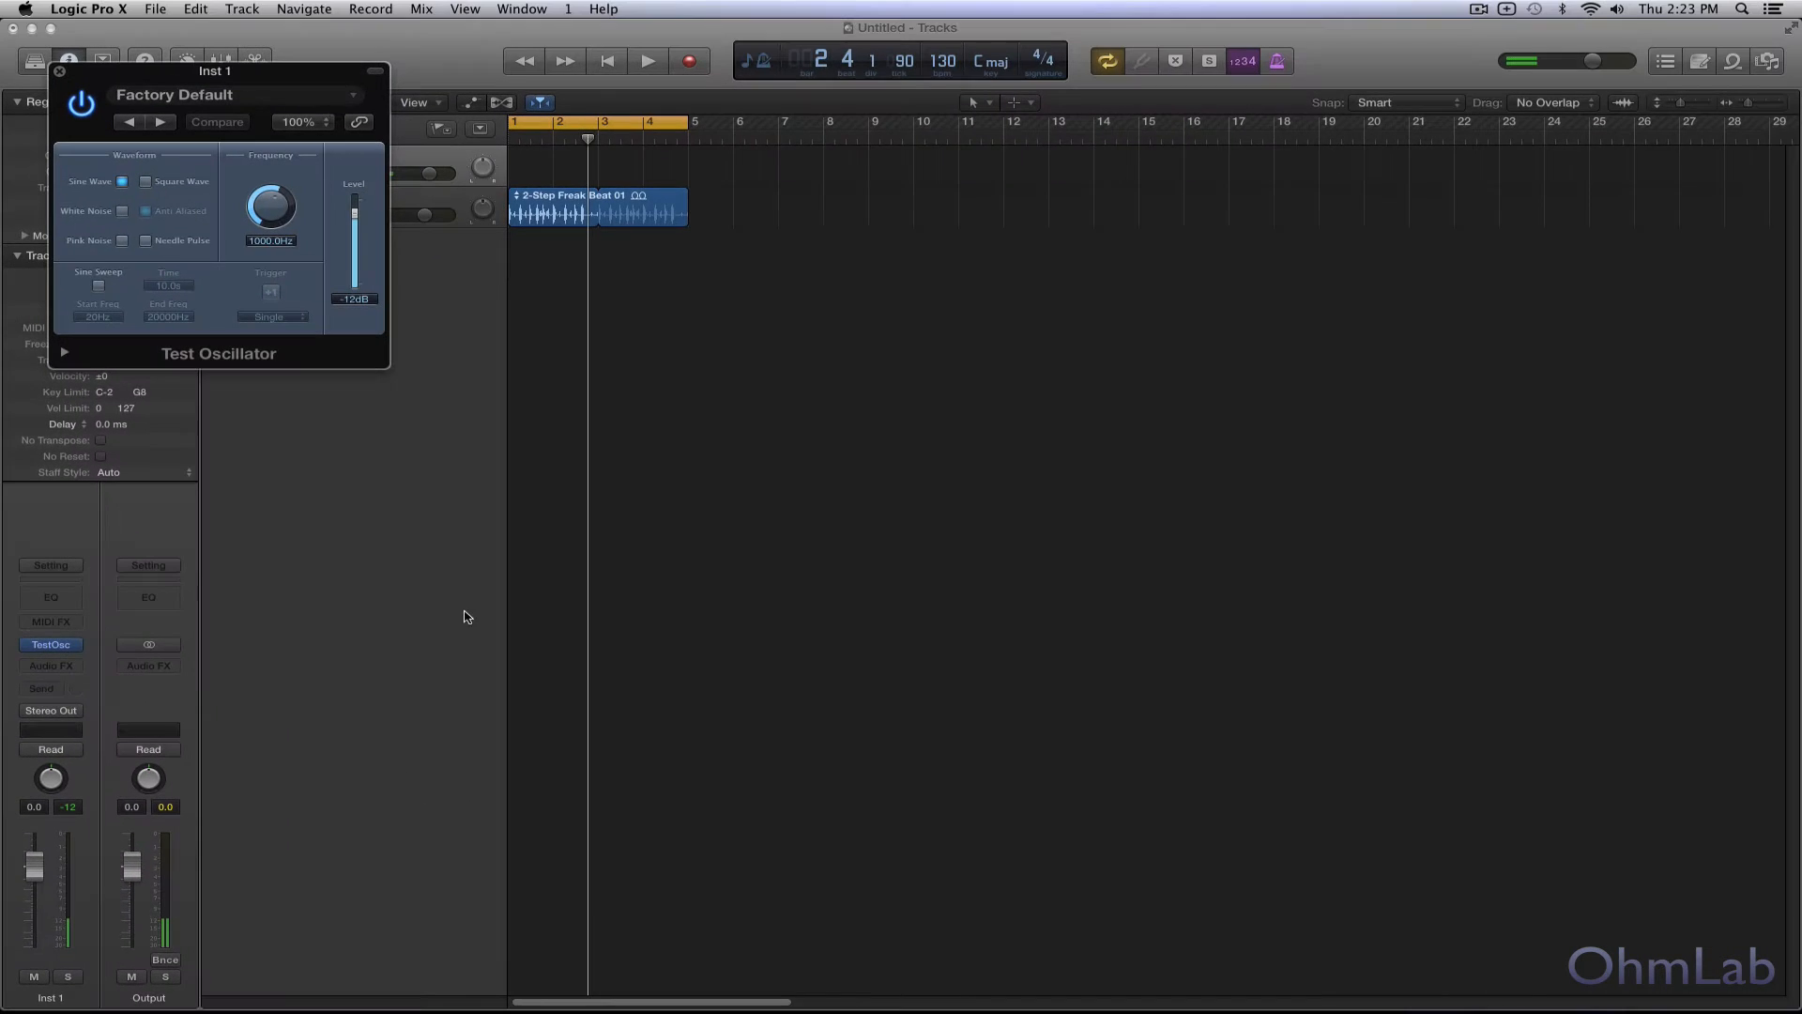
left_click_drag(122, 72, 862, 333)
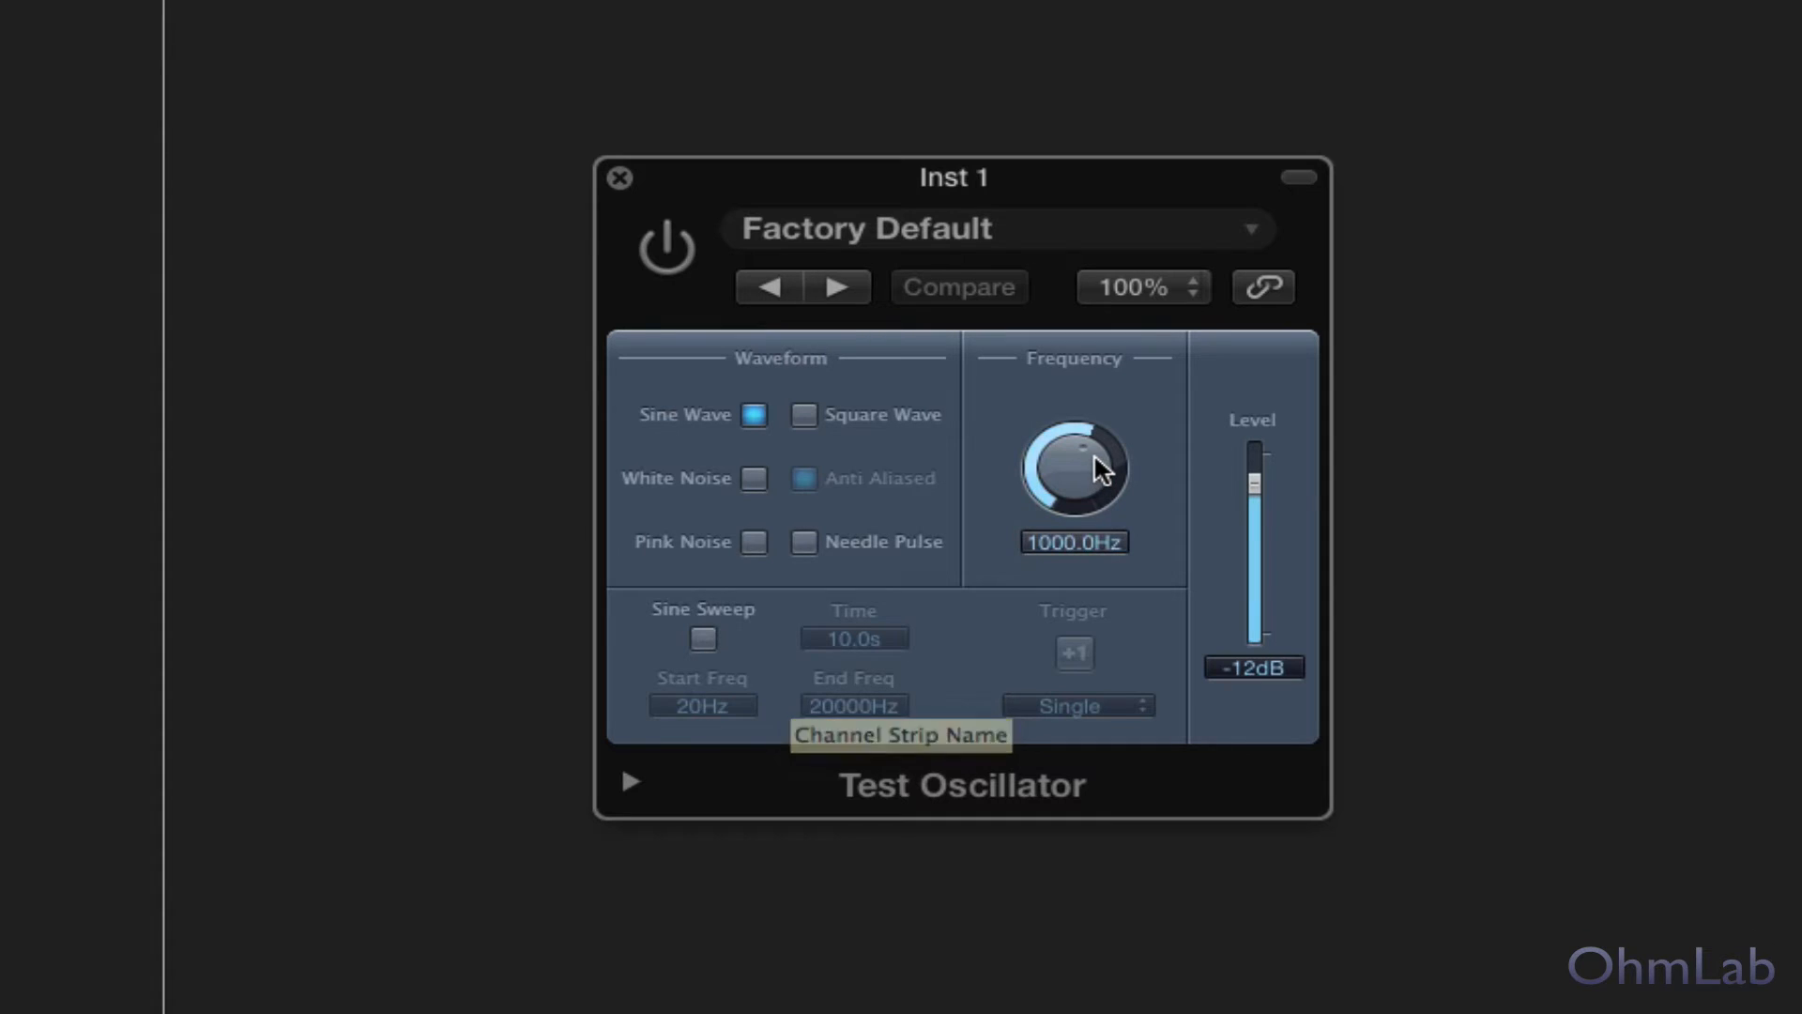
- Set the Test Oscillator's frequency to 32 Hz
left_click_drag(1072, 447, 1092, 562)
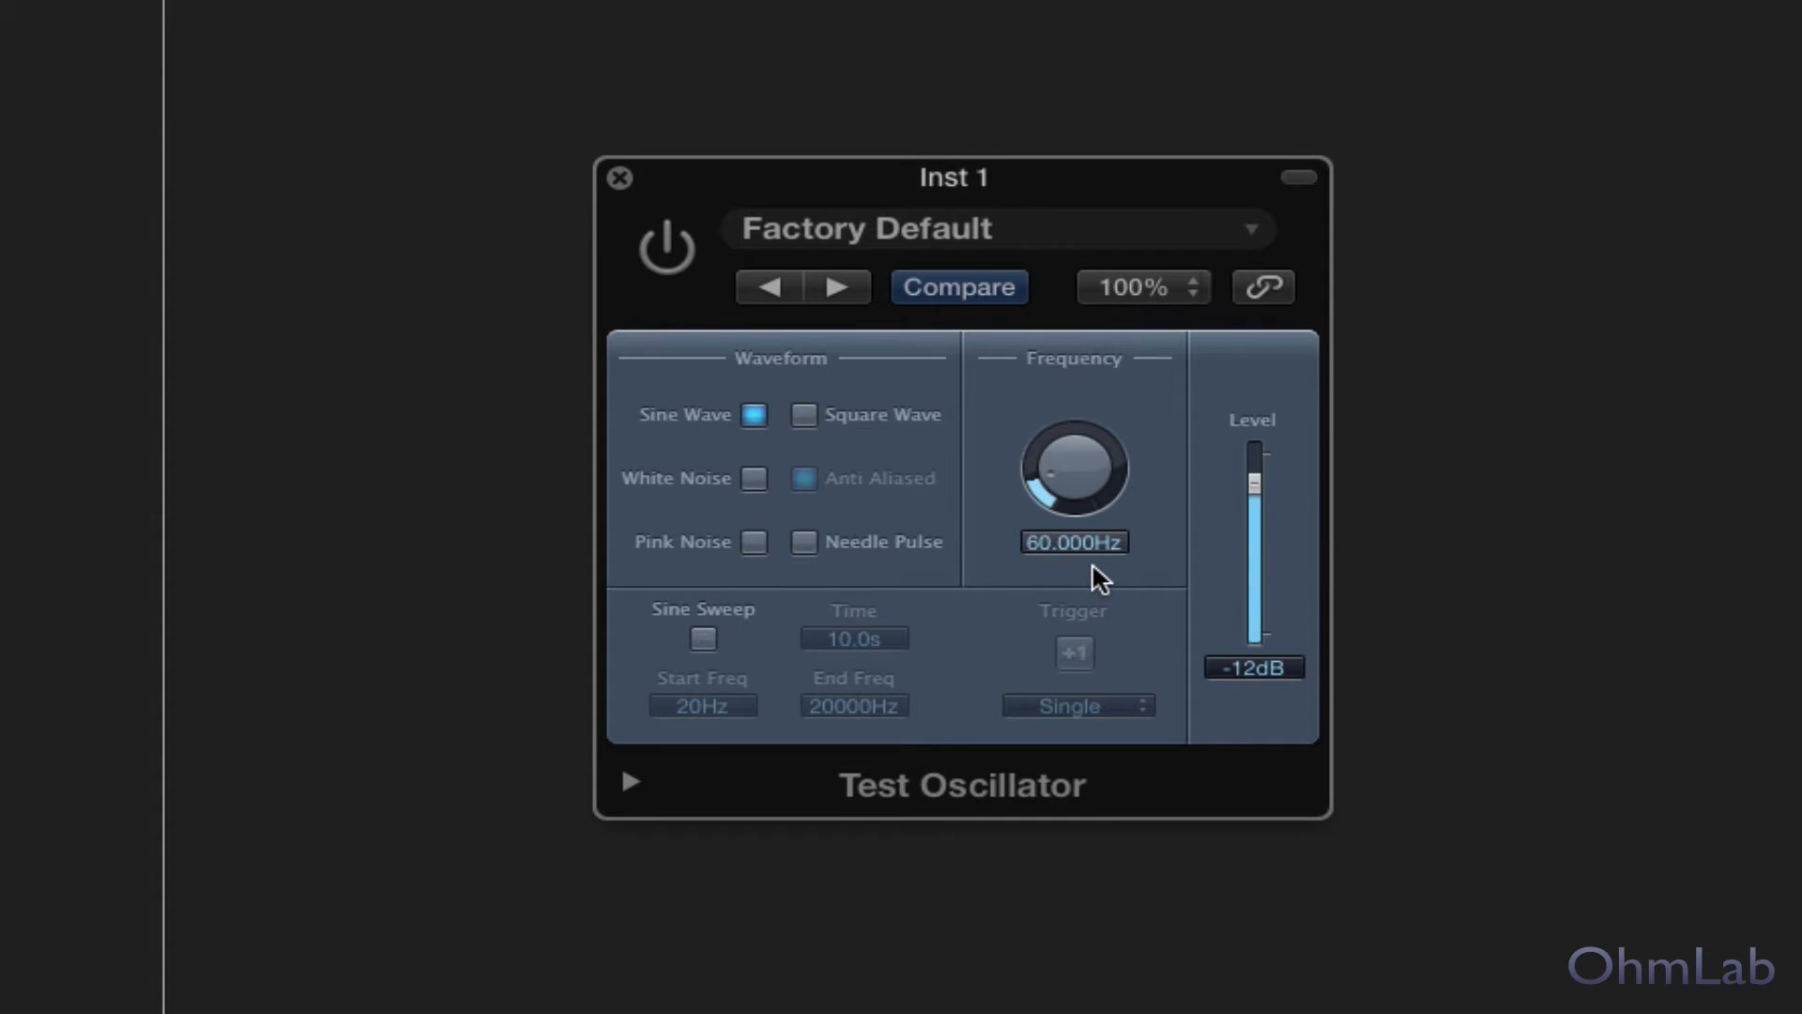
left_click_drag(1072, 441, 1075, 508)
mouse_move(1079, 493)
left_mouse_down()
mouse_move(1076, 456)
mouse_move(1075, 492)
left_mouse_up()
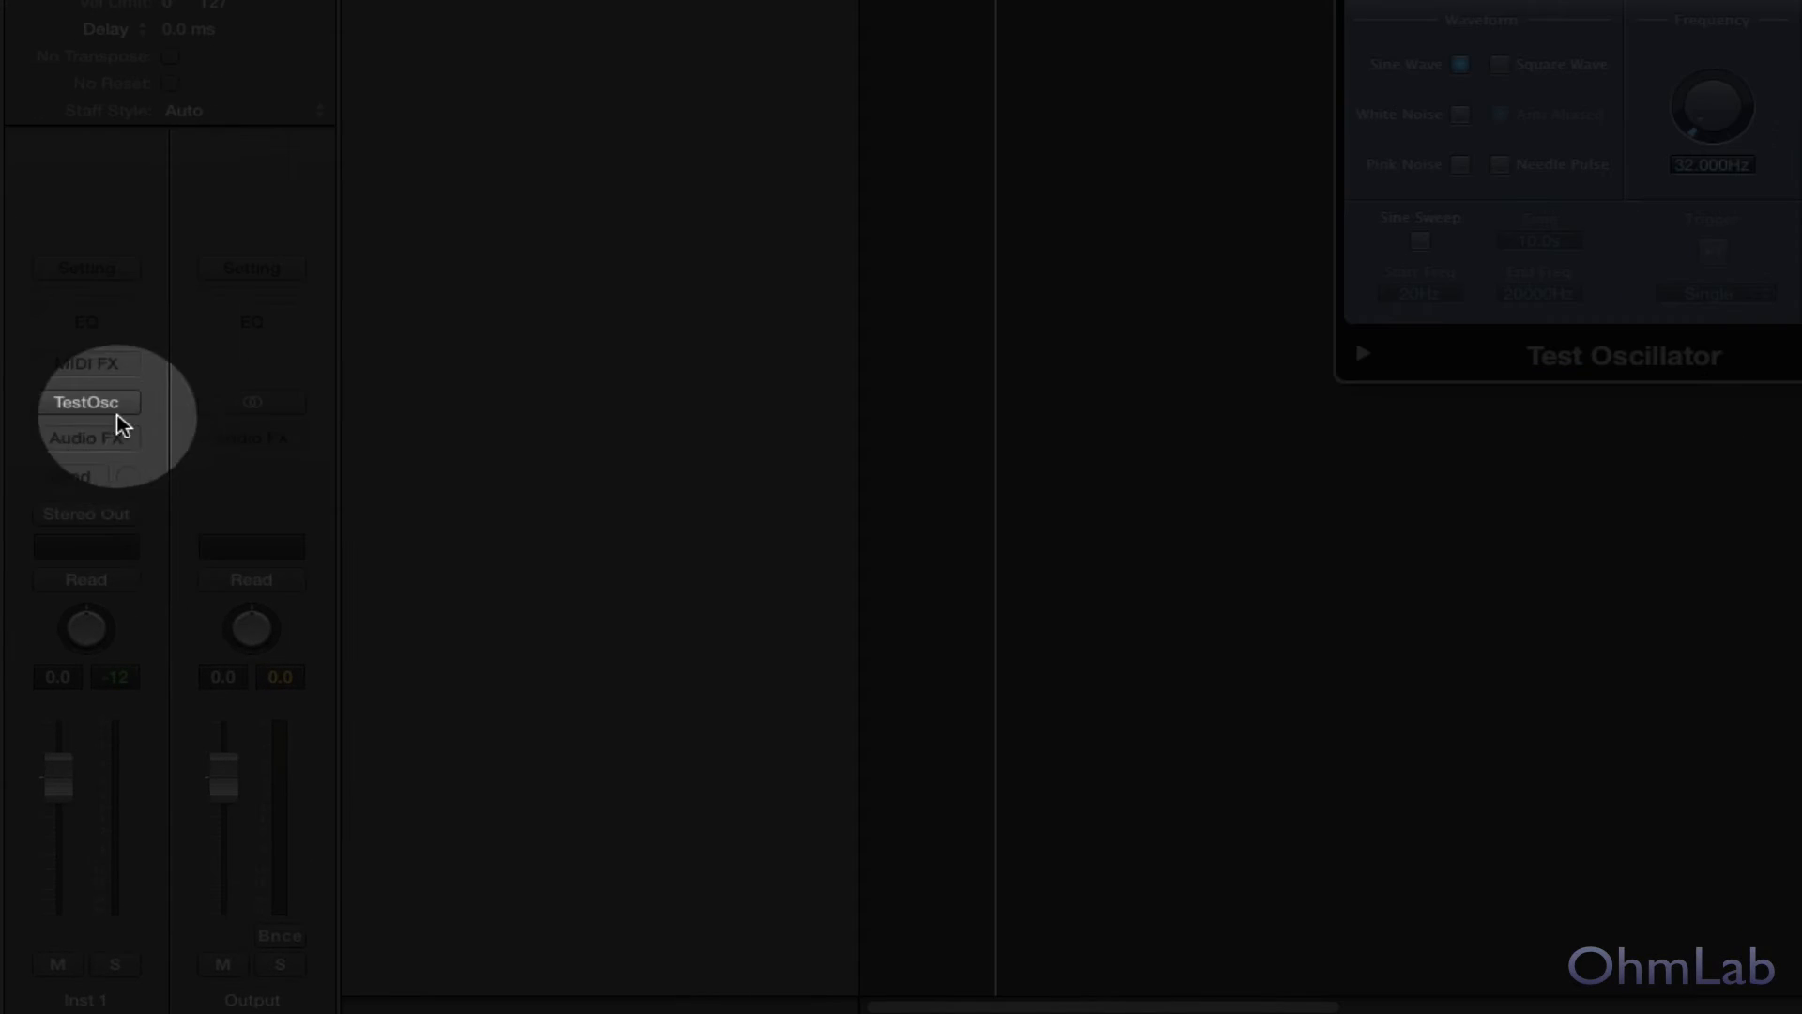
- Insert a mono Noise Gate from the Dynamics effects on the Inst 1 channel
left_click(54, 668)
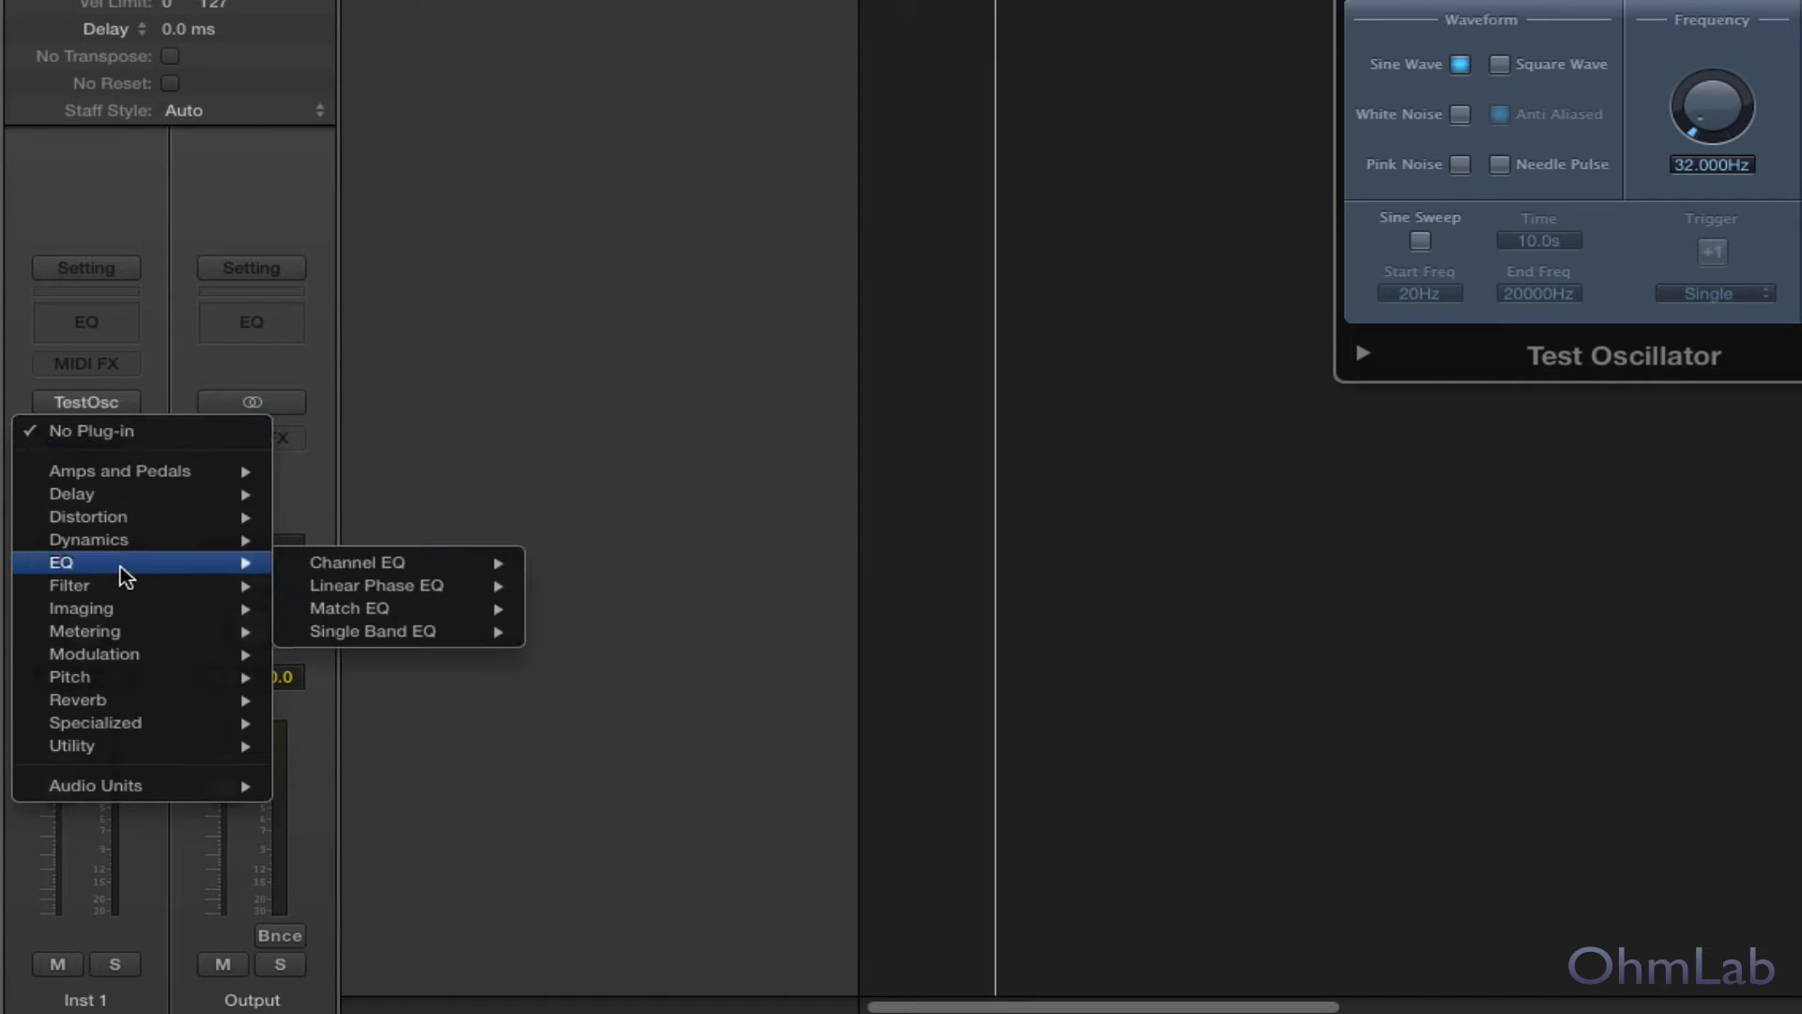
mouse_move(179, 546)
mouse_move(487, 700)
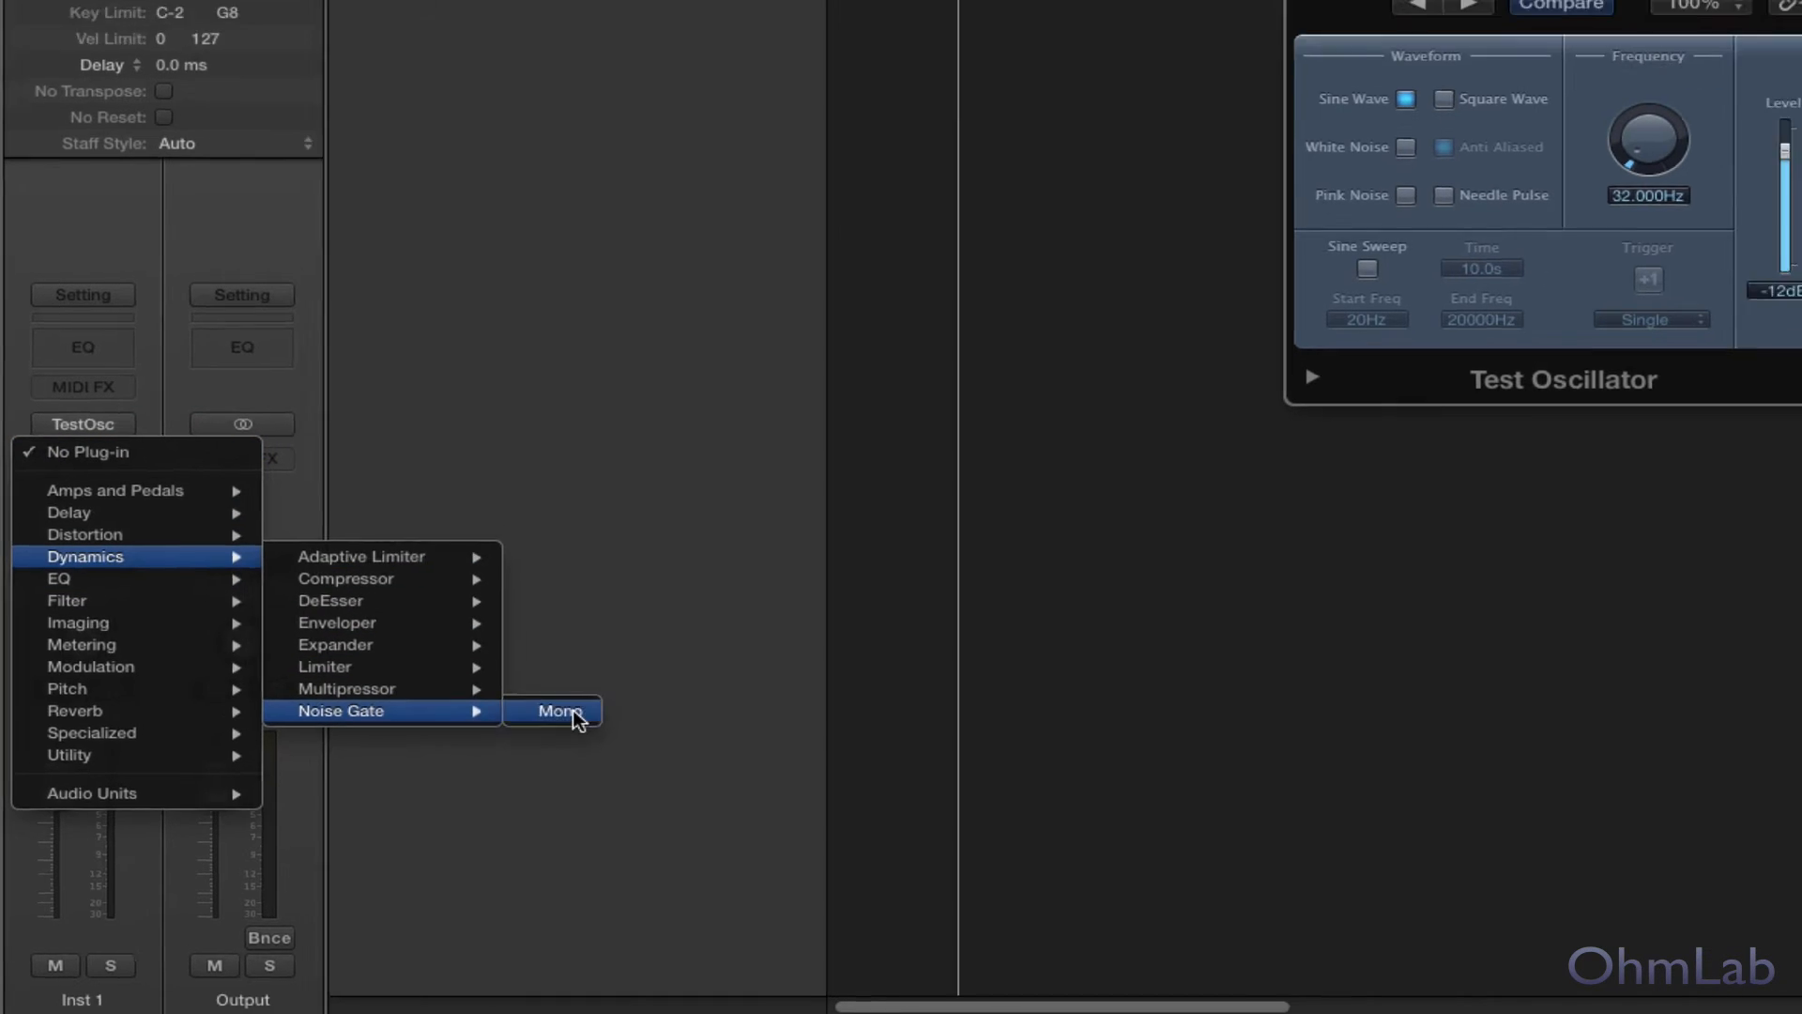
left_click(578, 700)
- Arrange the Noise Gate and Test Oscillator windows side by side, and set the gate's side chain to Bus 1
left_click_drag(246, 72, 935, 584)
left_click_drag(874, 345, 1334, 571)
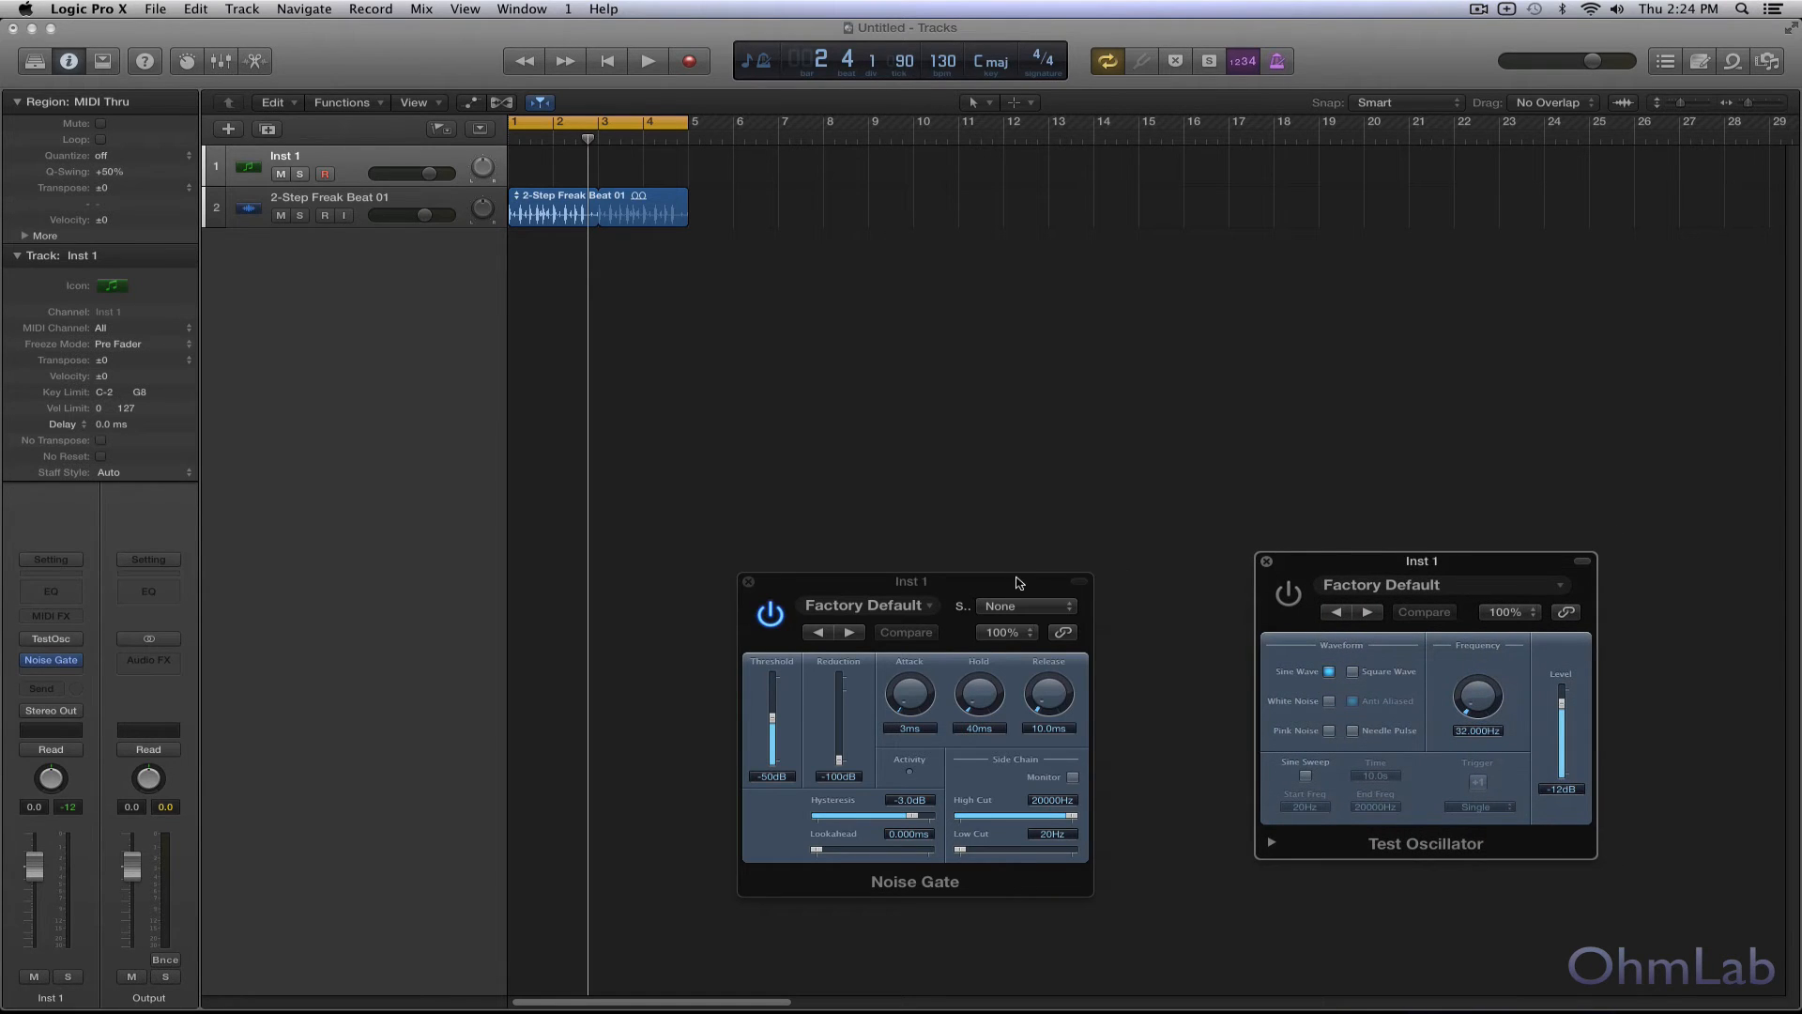
left_click_drag(1017, 575, 1157, 554)
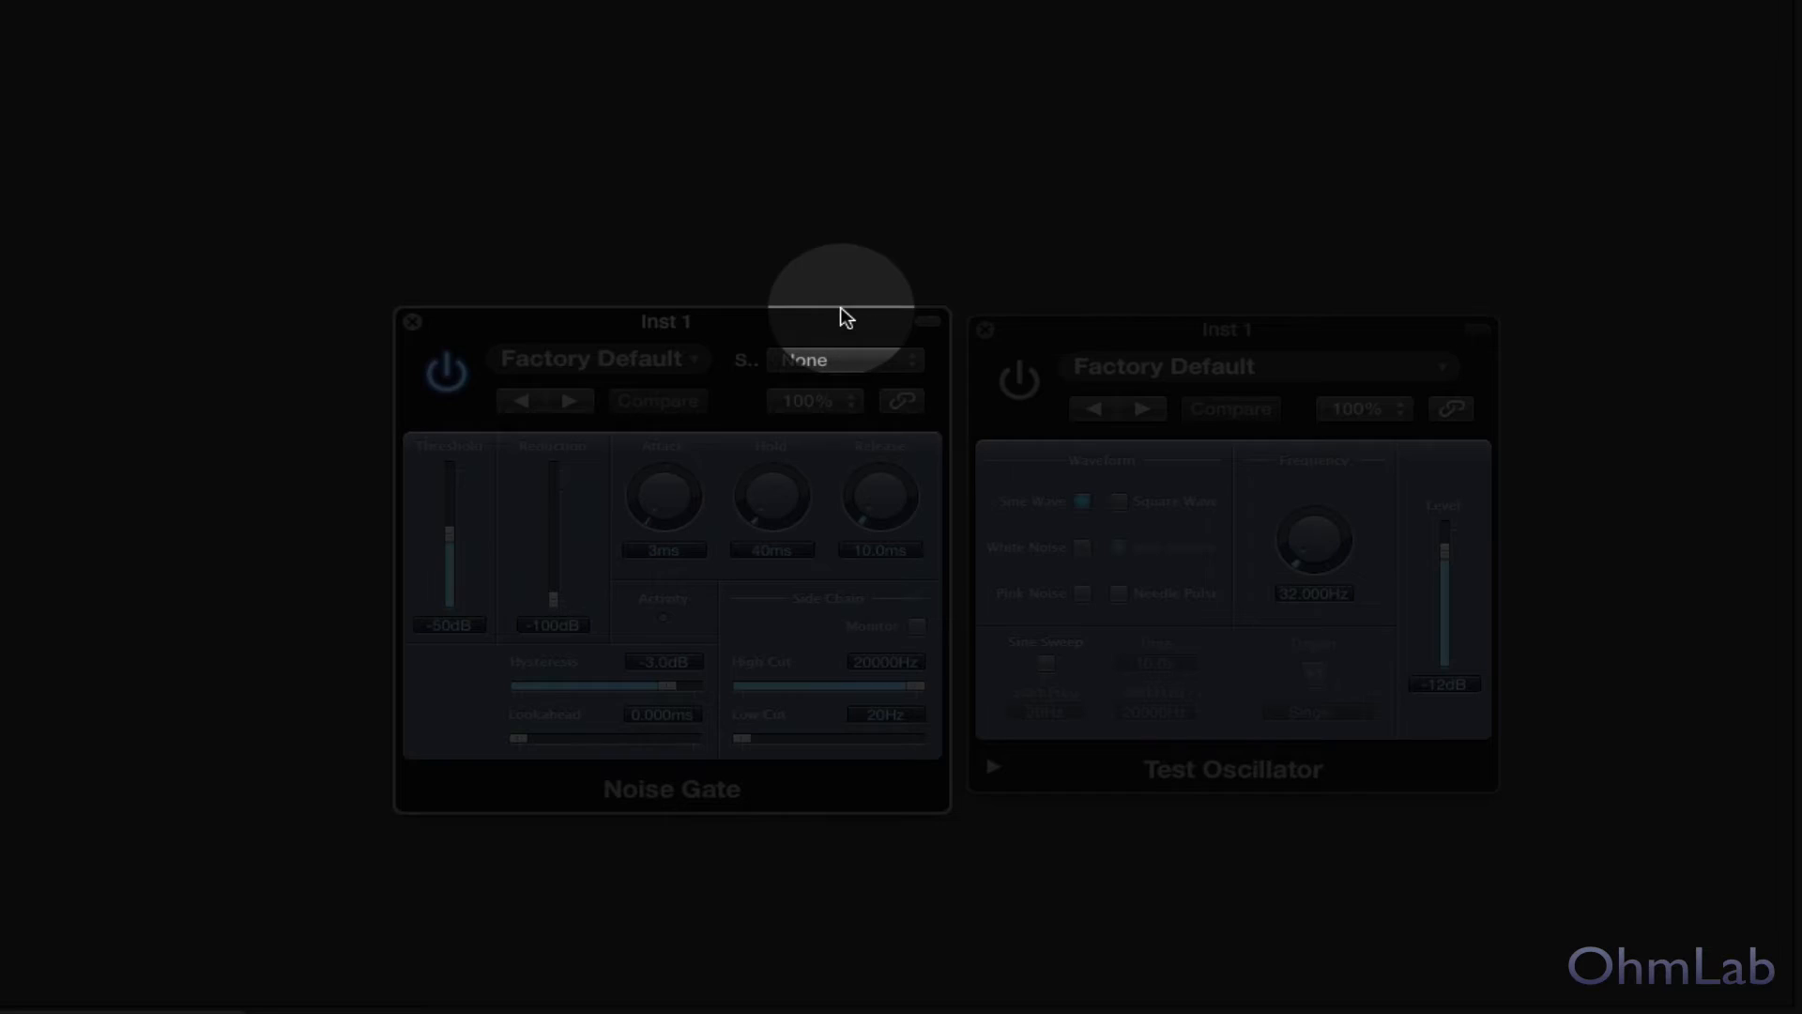
left_click(858, 366)
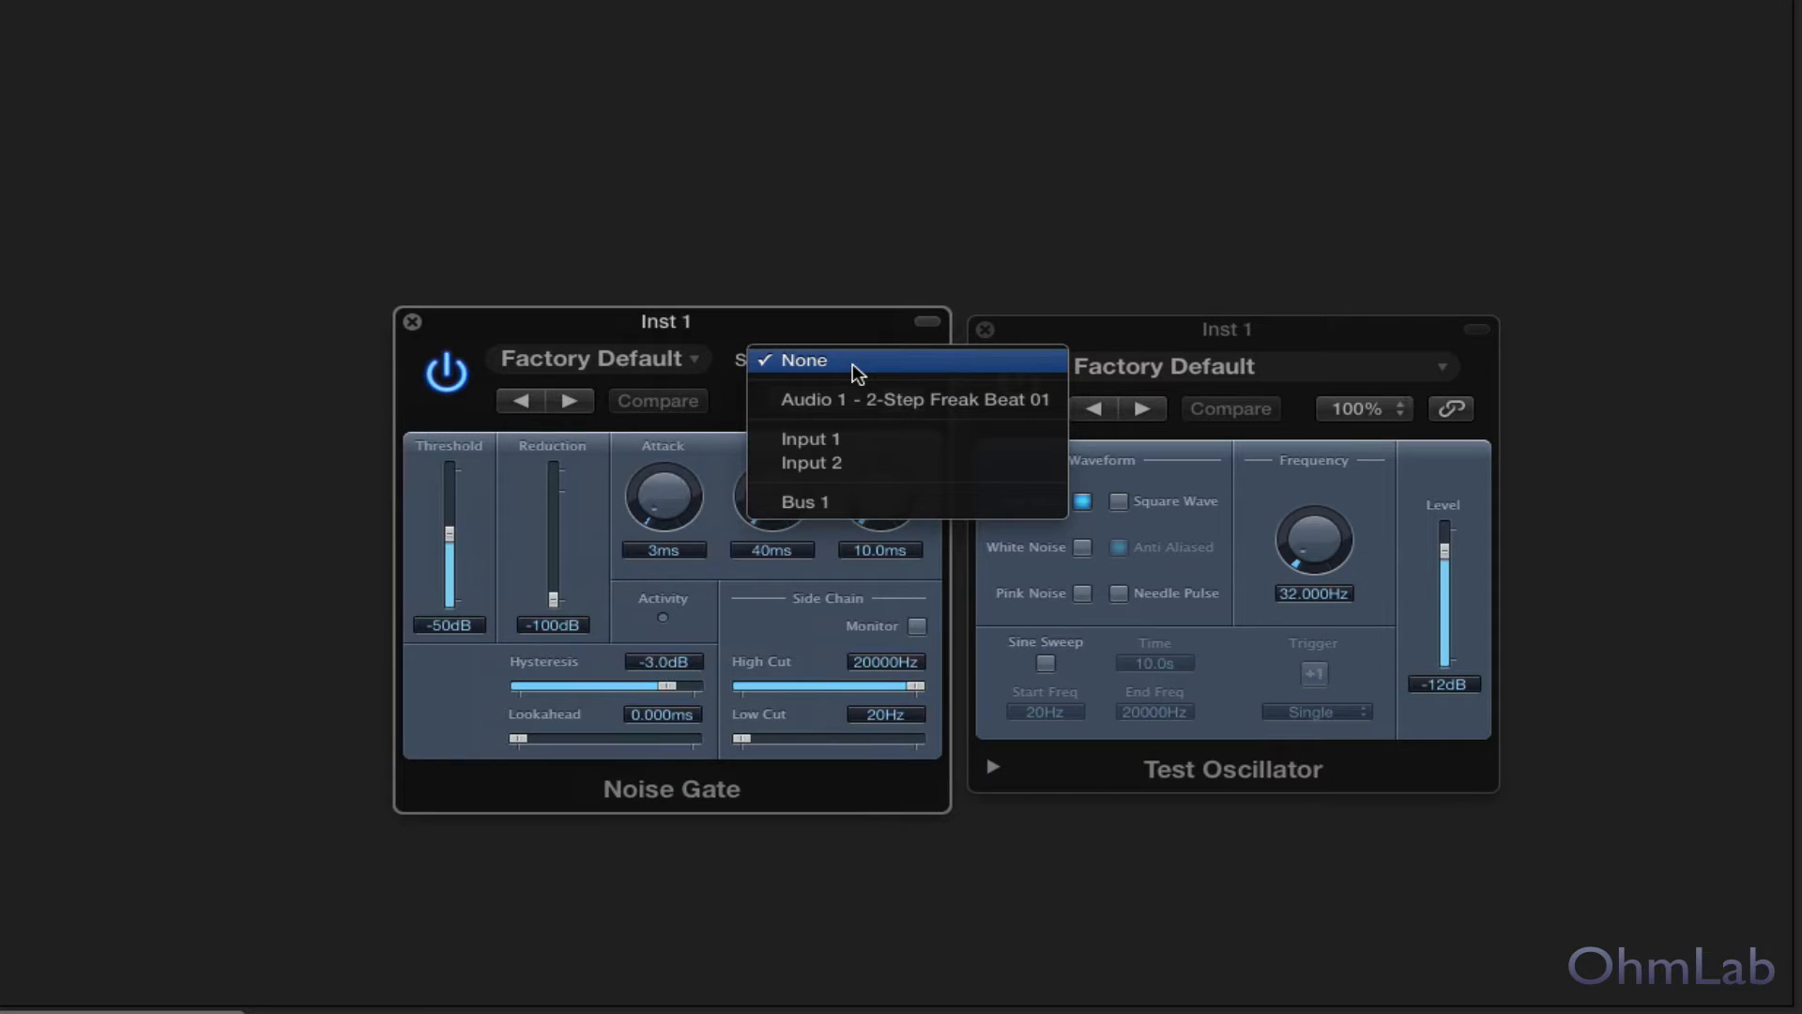
left_click(826, 502)
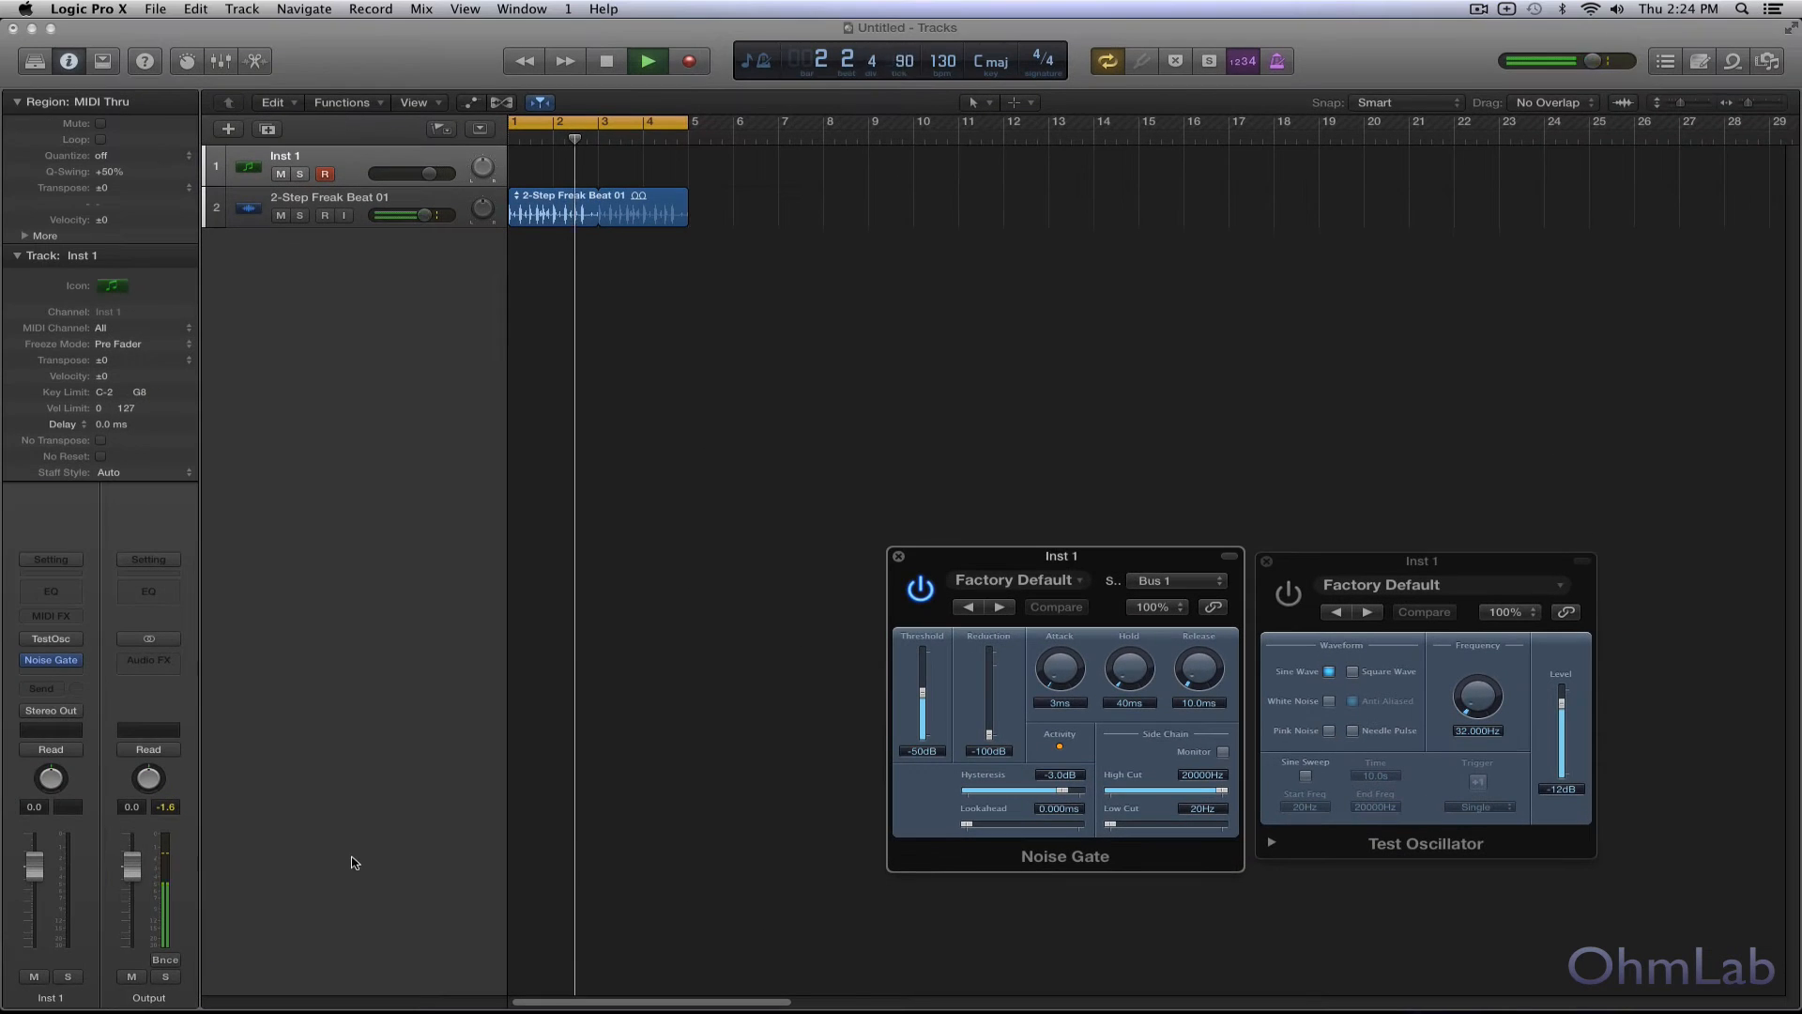
- During playback, pull the Inst 1 volume all the way down and bring it back up to -5.0 dB
left_click_drag(34, 866, 44, 1009)
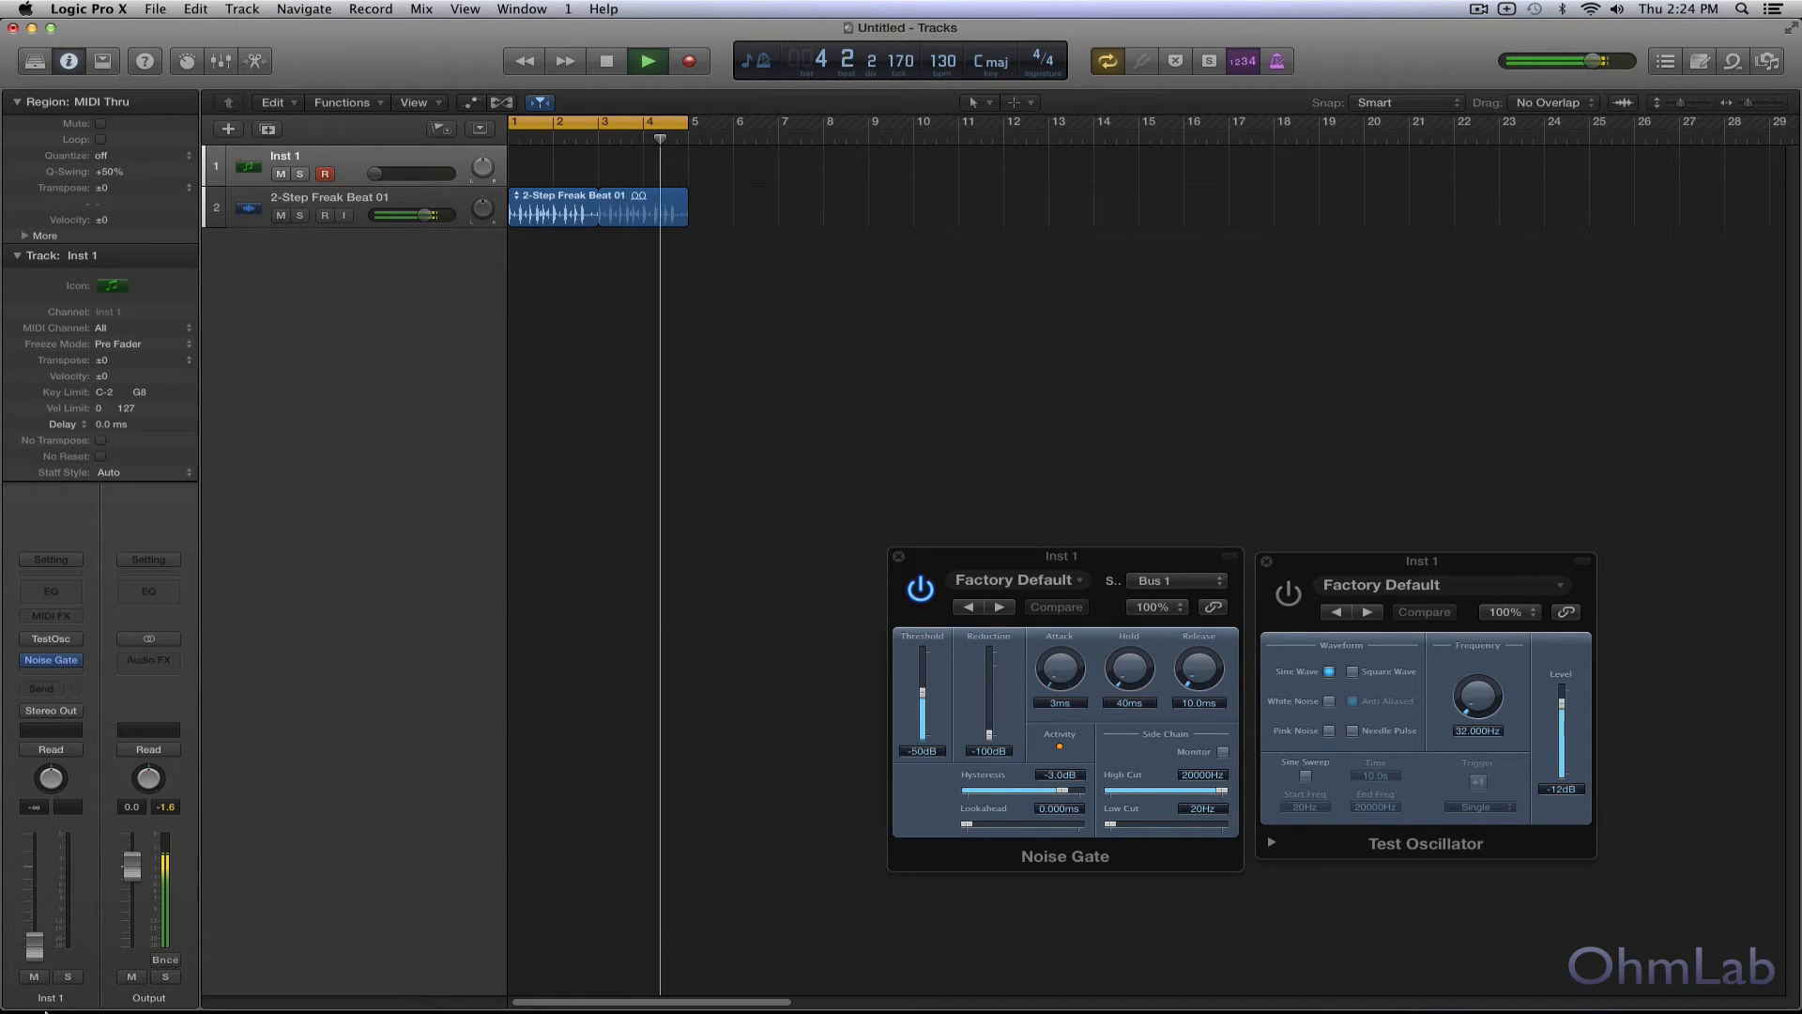
left_click_drag(34, 946, 34, 885)
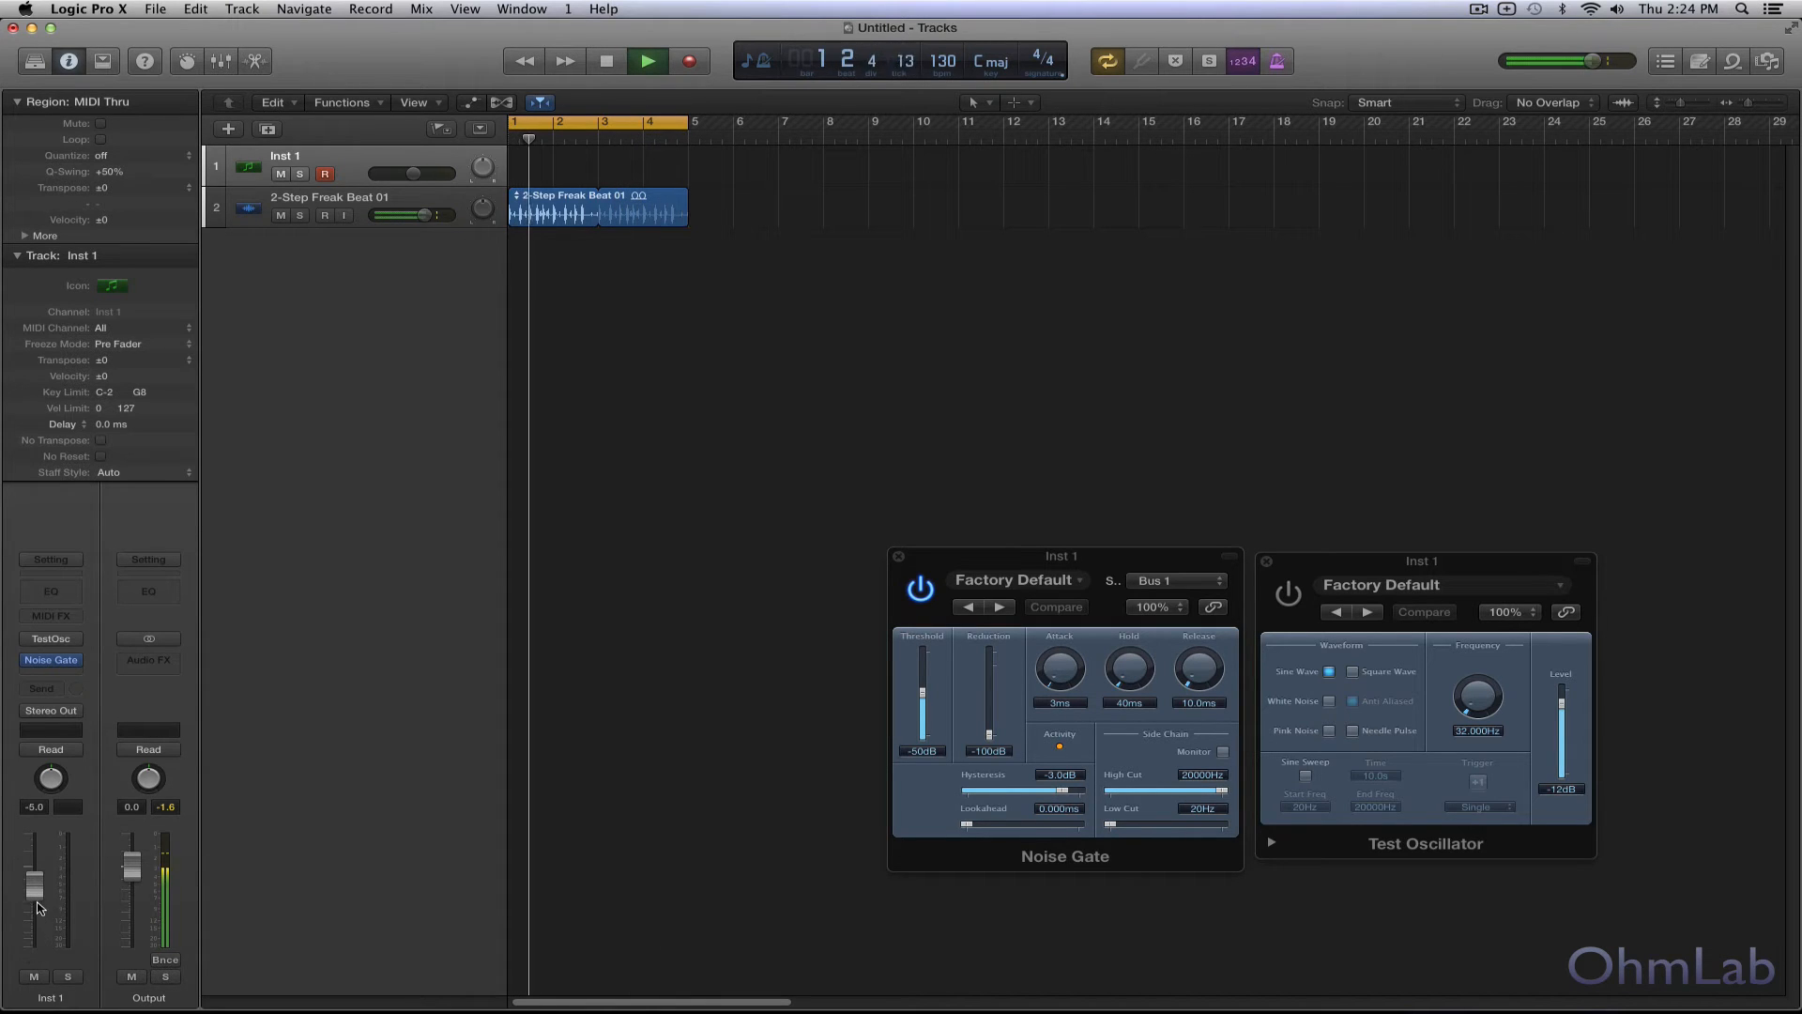
- Route the Aux 1 channel's output to Stereo Output
left_click(290, 204)
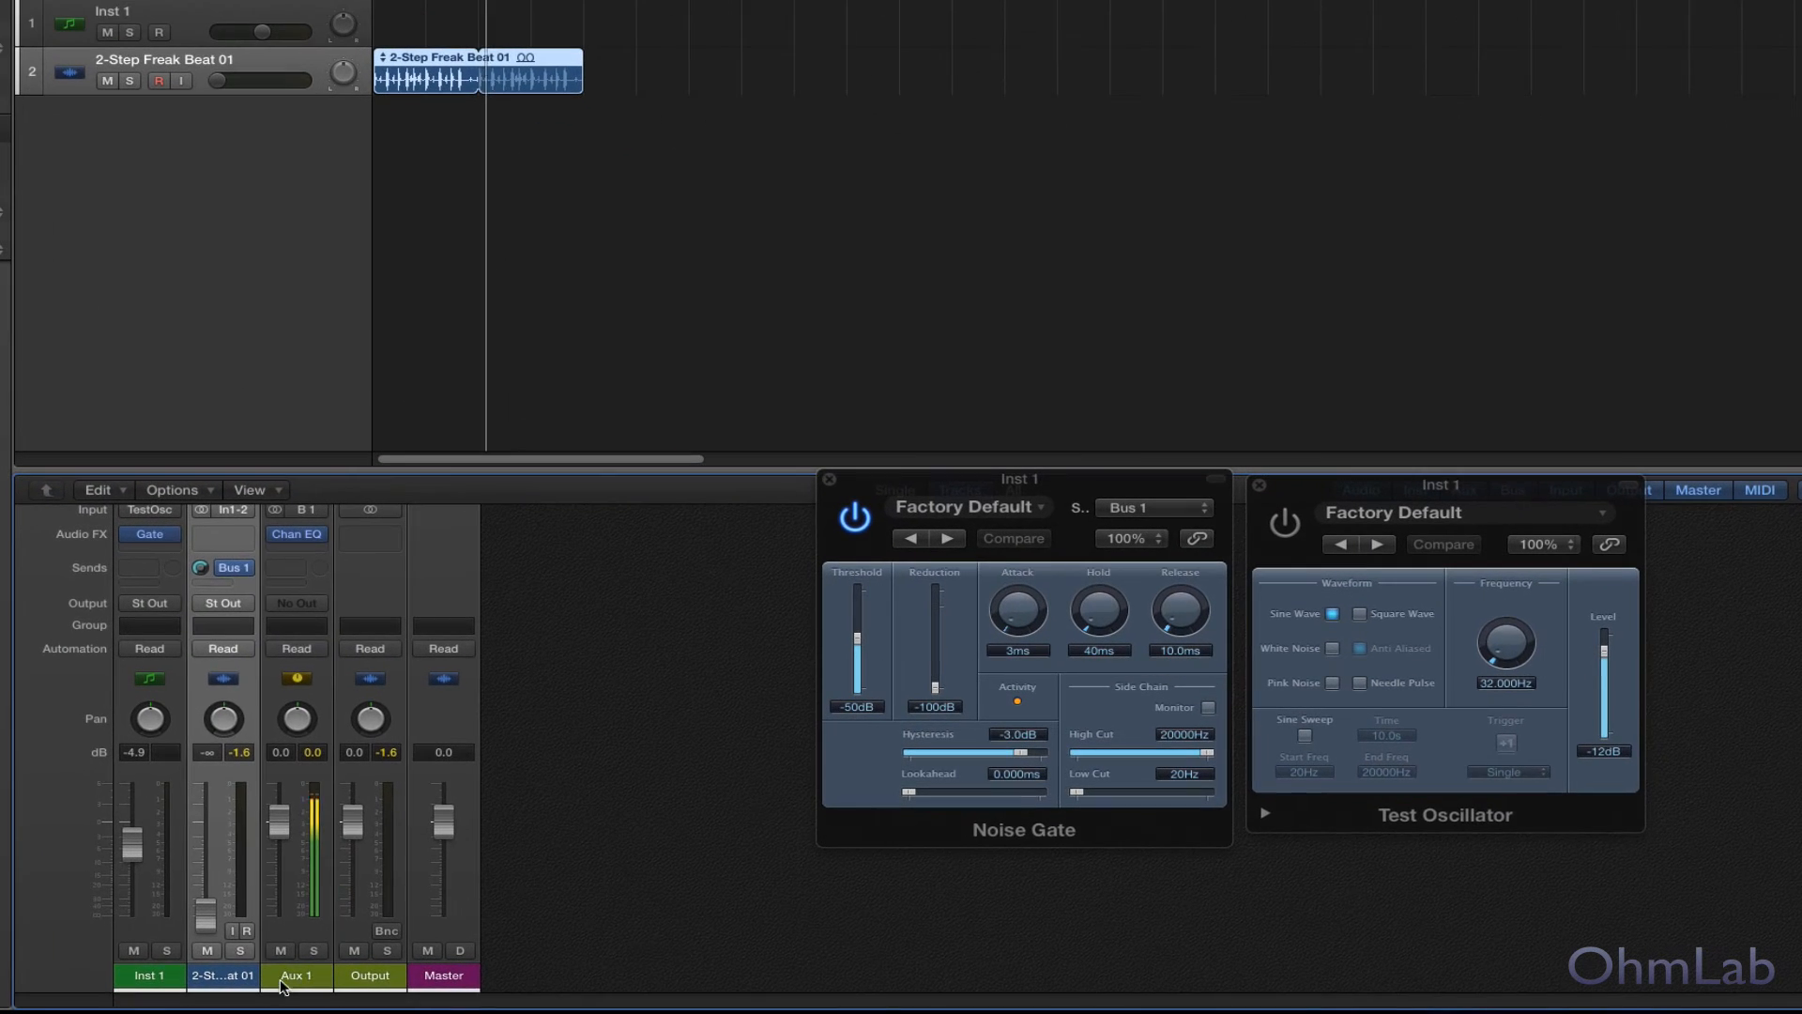
left_click(464, 870)
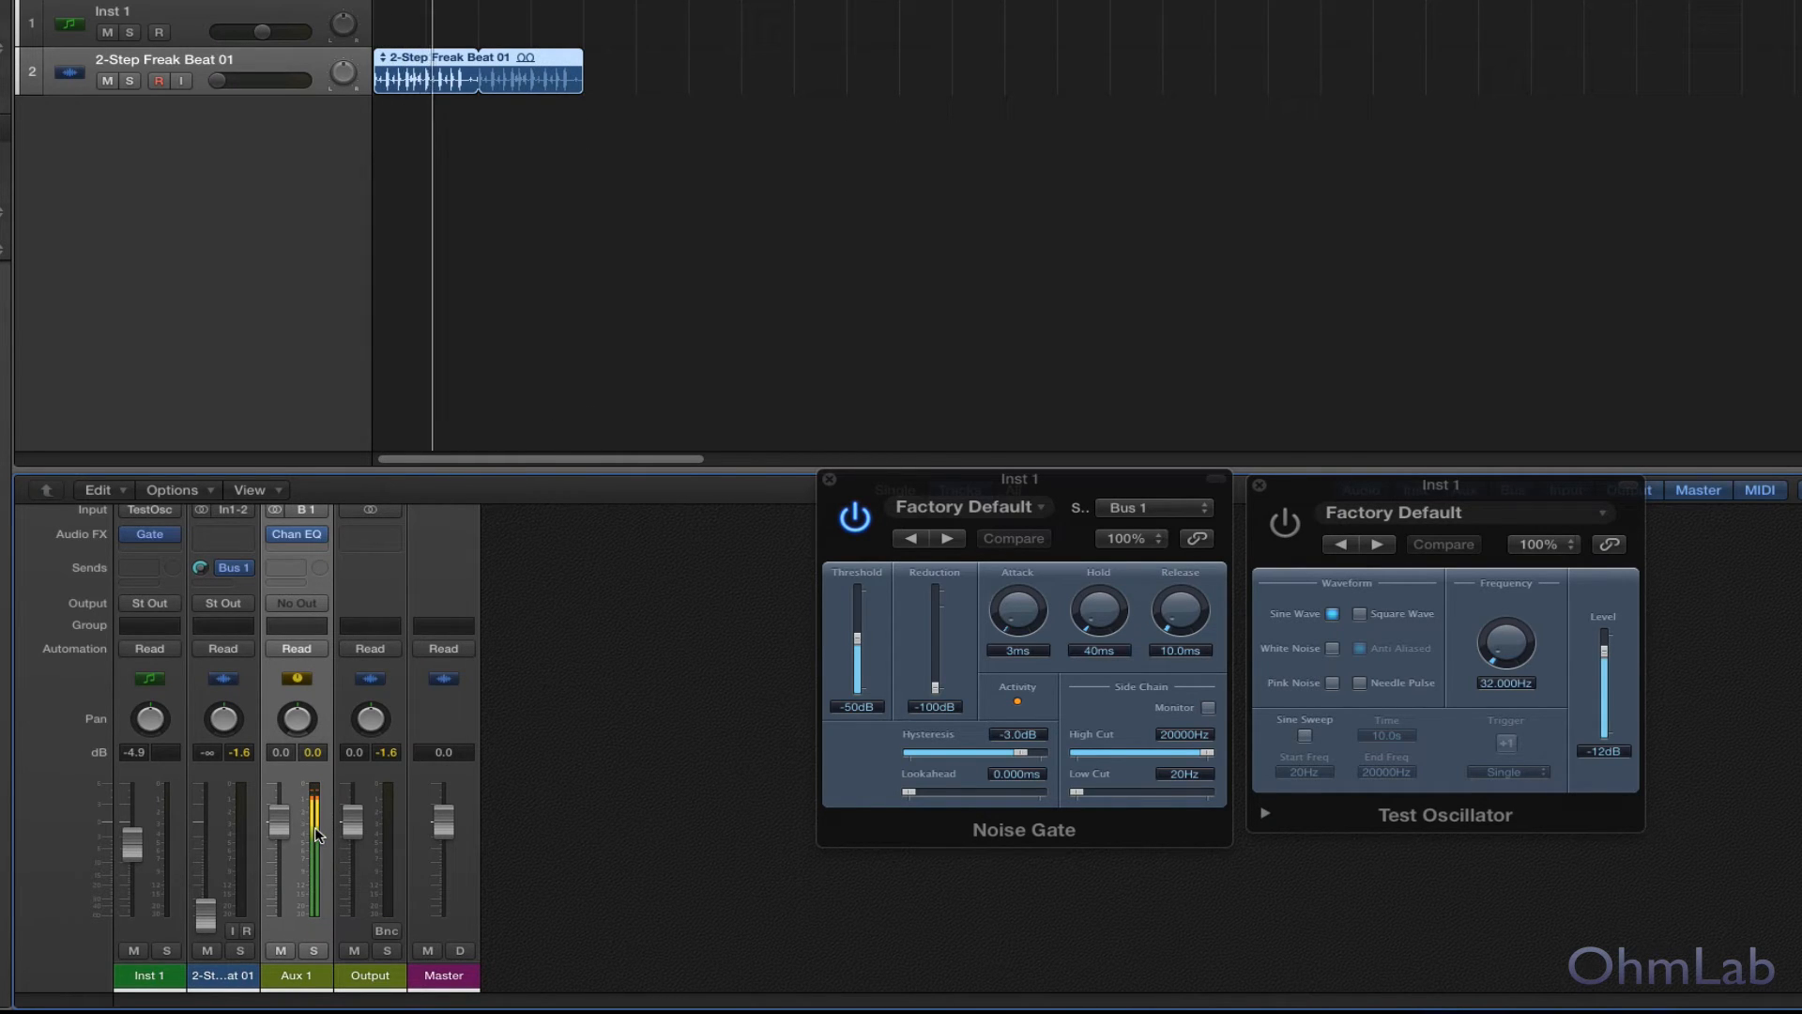
left_click(301, 603)
mouse_move(329, 630)
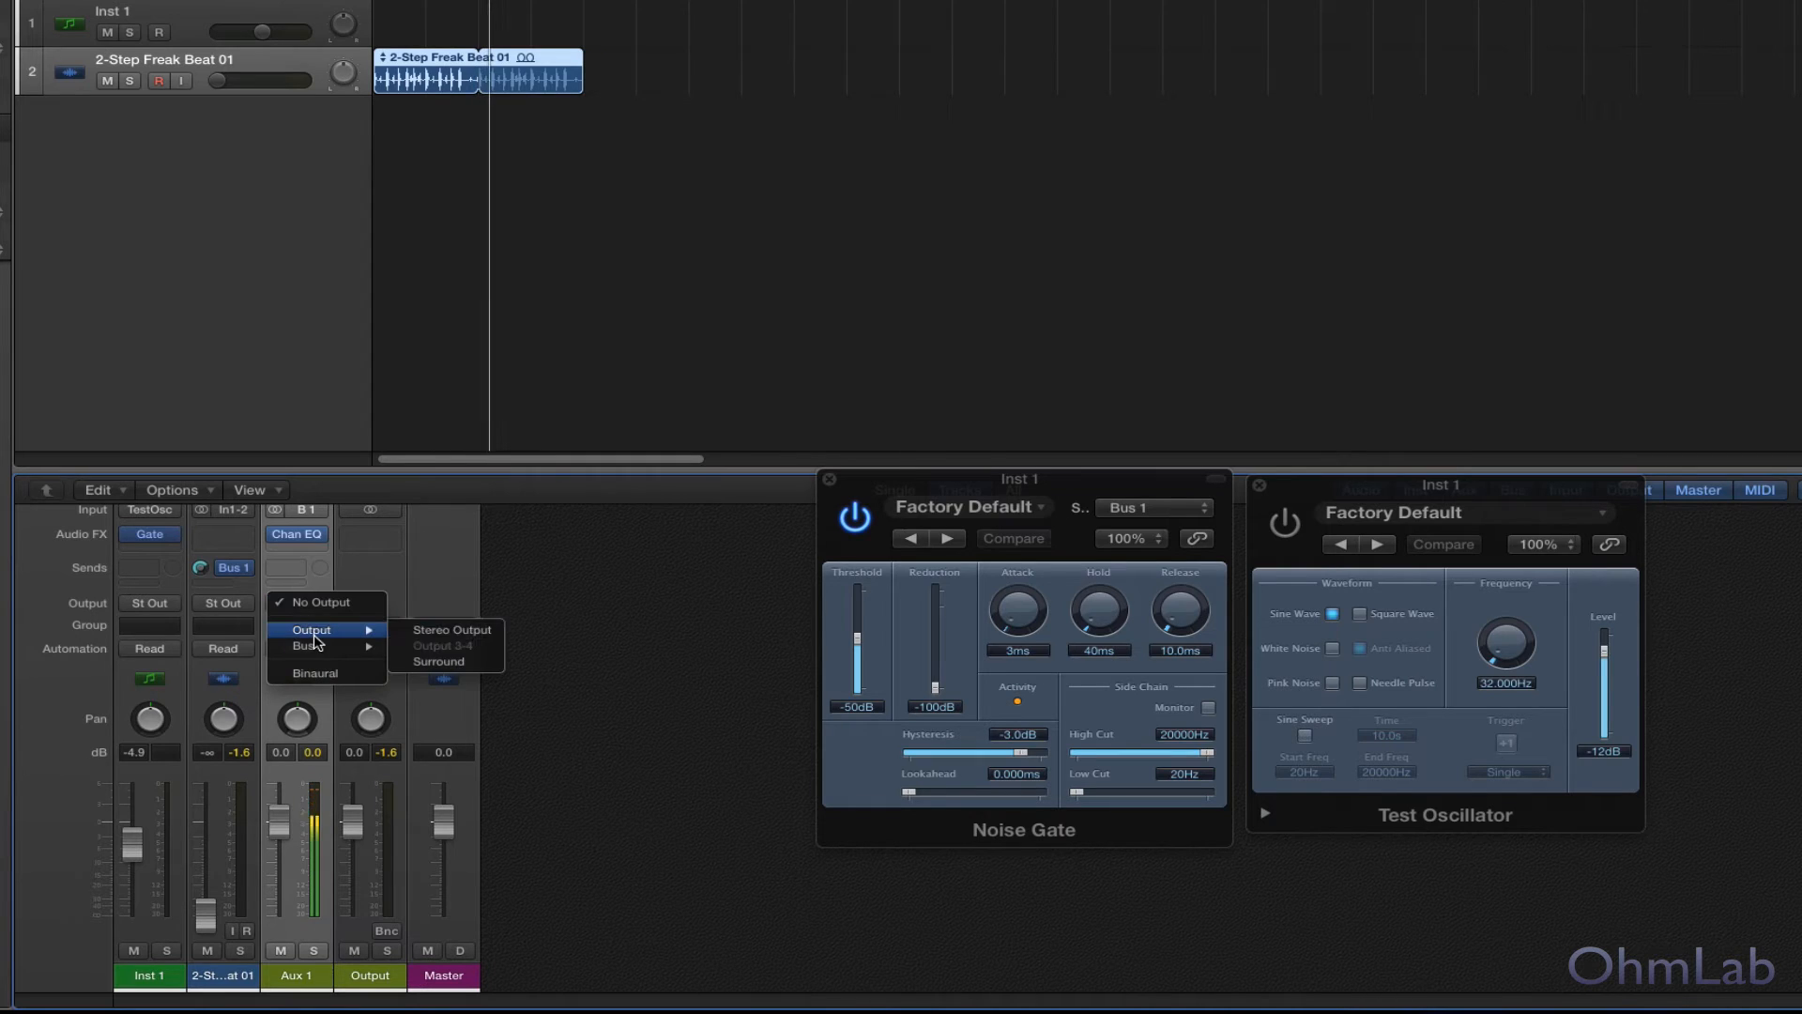
left_click(431, 629)
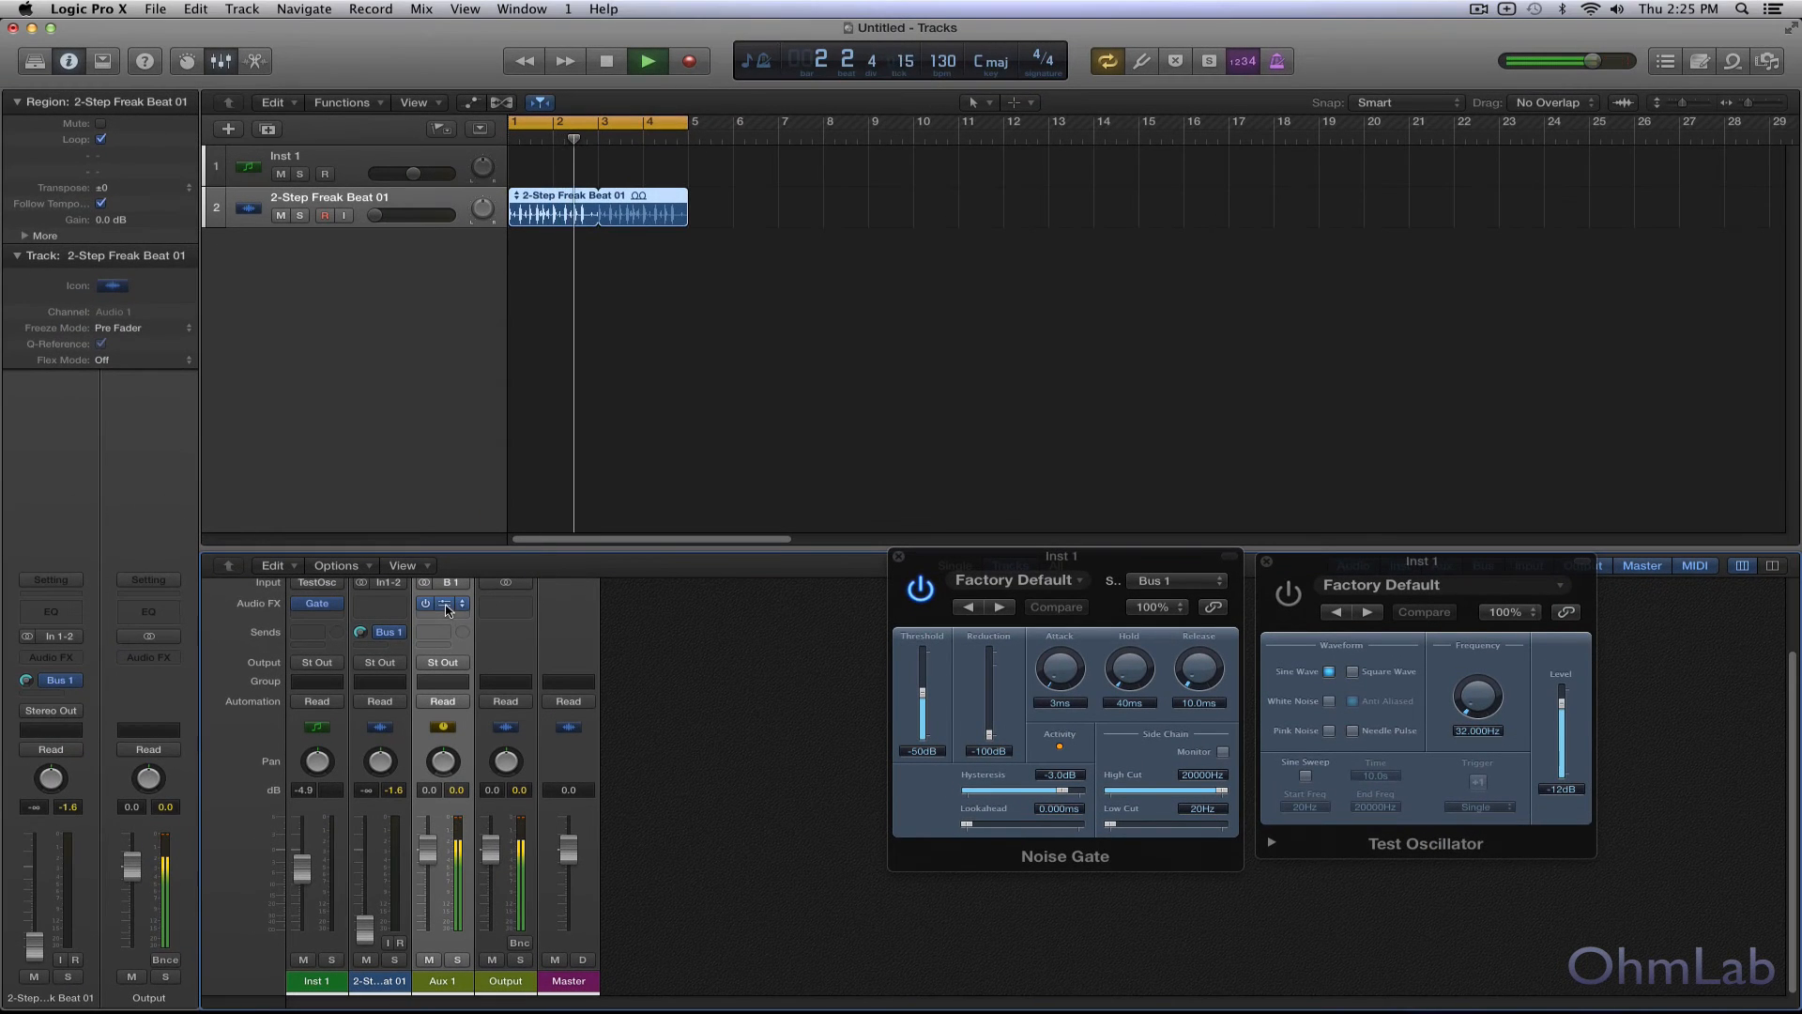
- Open the Channel EQ on Aux 1, enable its low-cut and high-cut bands, and set the high-cut frequency to 65 Hz
left_click(444, 603)
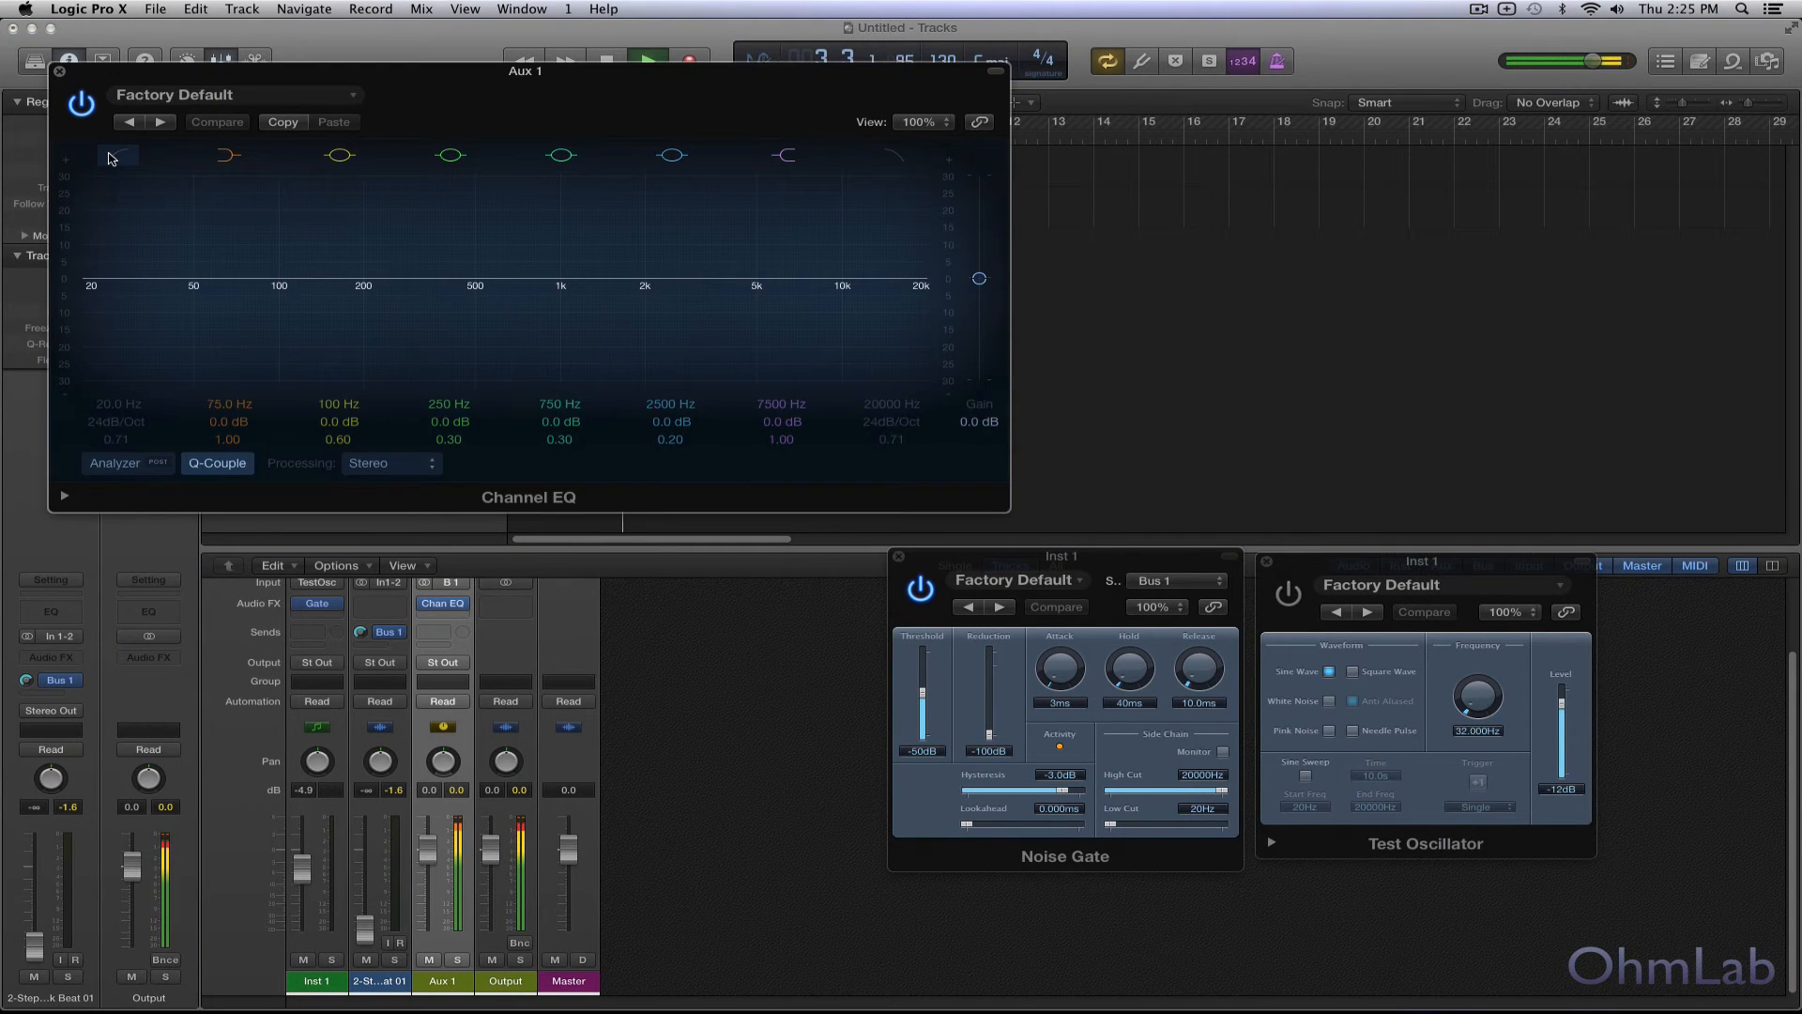
left_click(110, 158)
left_click(894, 158)
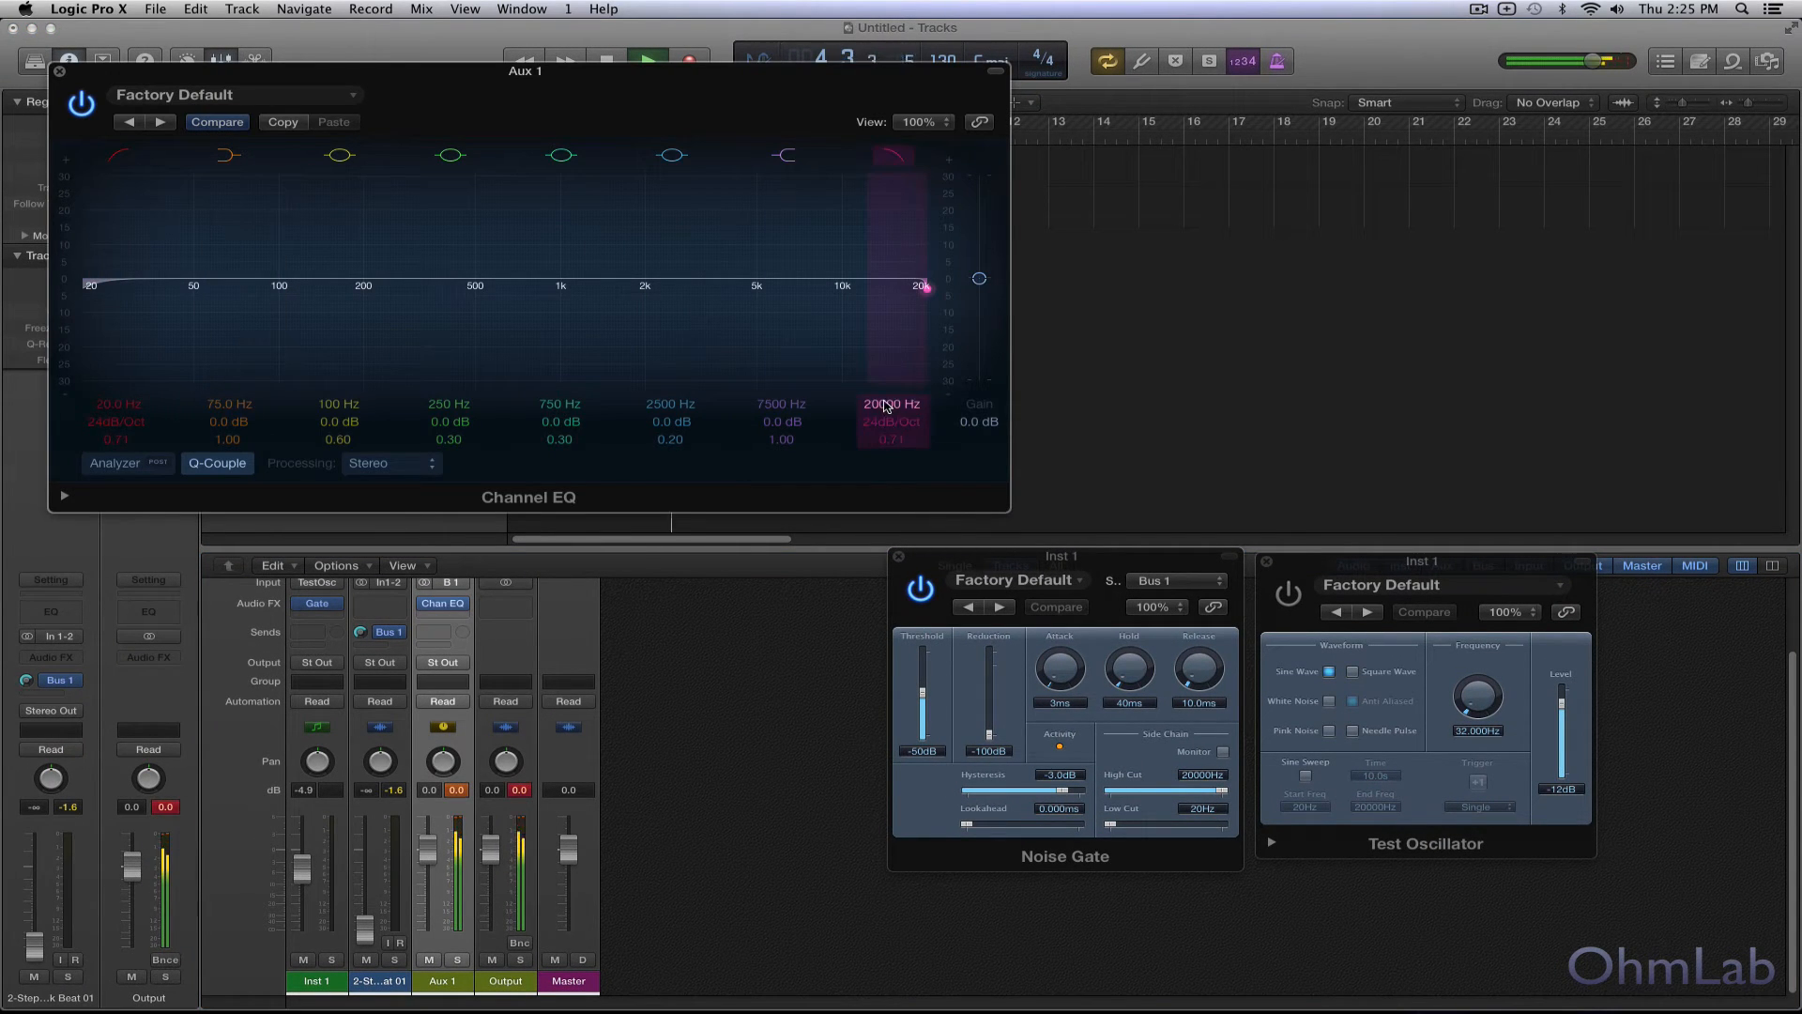
left_click_drag(887, 406, 888, 523)
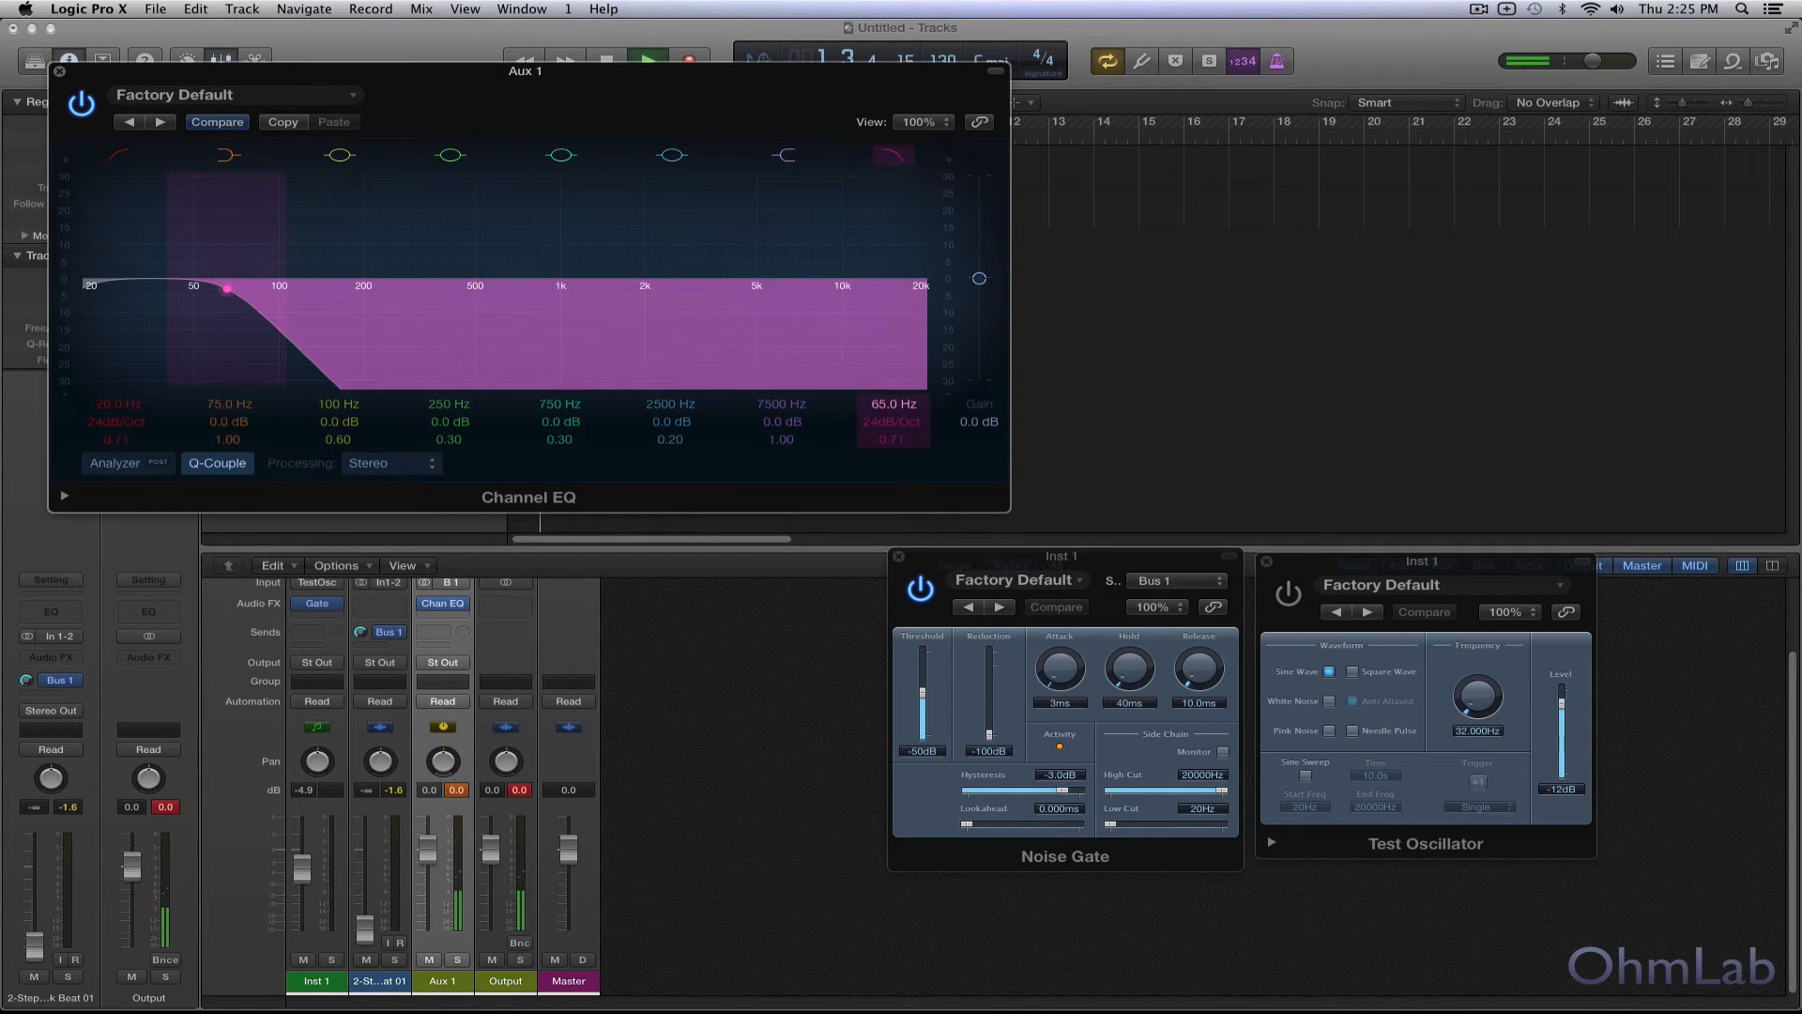
- Set the Channel EQ's low cut to 60 Hz at 48 dB/Oct and steepen the high-cut slope to 48 dB/Oct
left_click_drag(389, 74, 1055, 110)
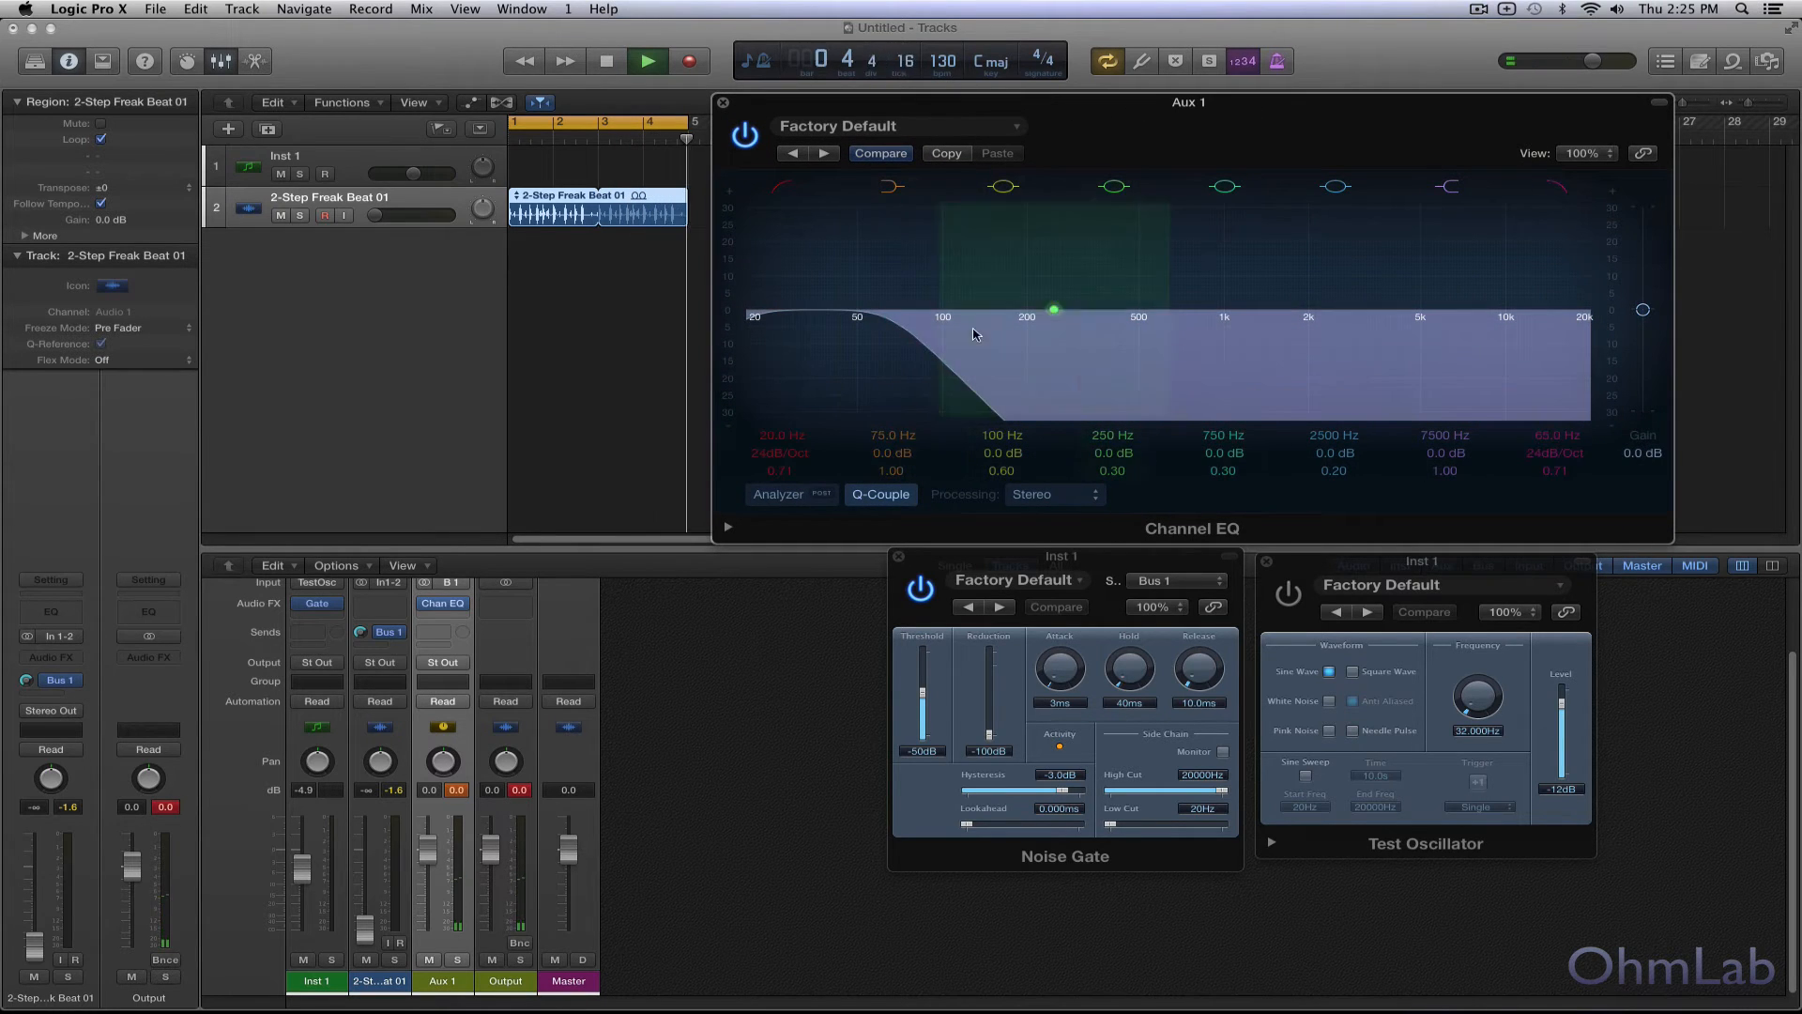
mouse_move(769, 441)
left_mouse_down()
mouse_move(769, 413)
mouse_move(762, 445)
left_mouse_up()
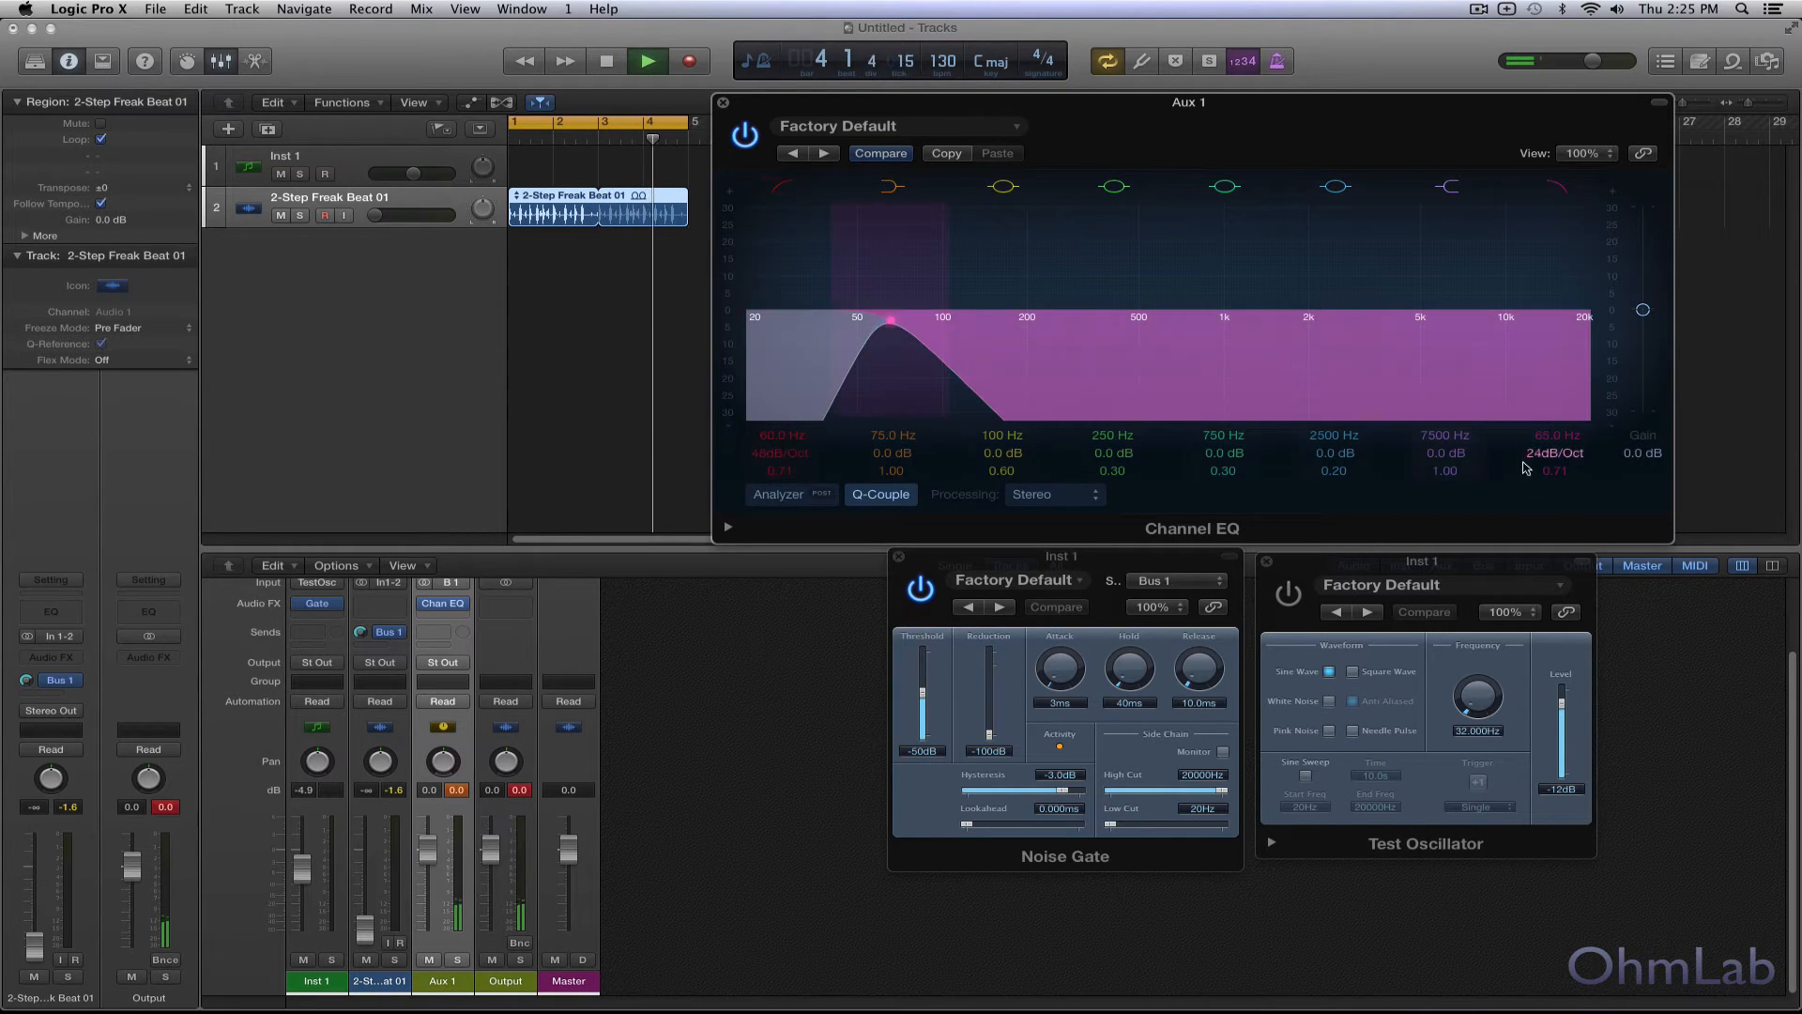
left_click_drag(1555, 453, 1555, 441)
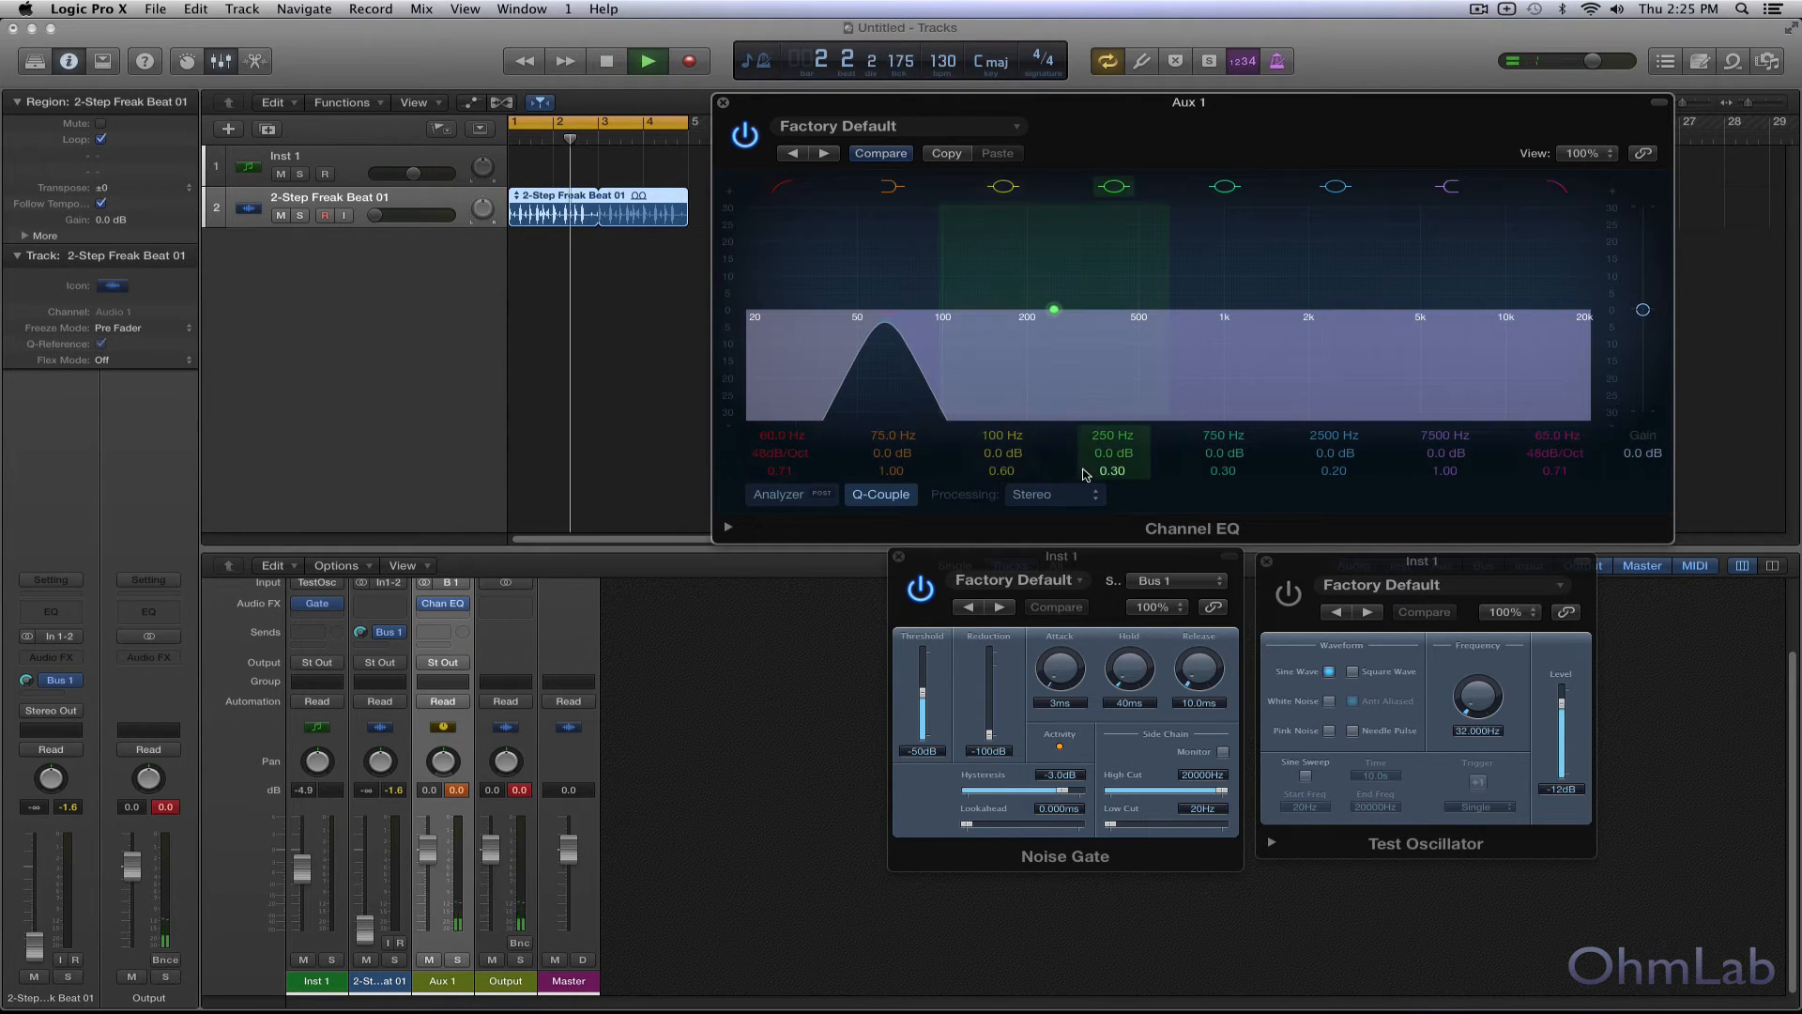
- Set the EQ's low shelf to 62 Hz at +4.0 dB and its first bell band to 56 Hz at +15.5 dB
left_click_drag(998, 455, 871, 283)
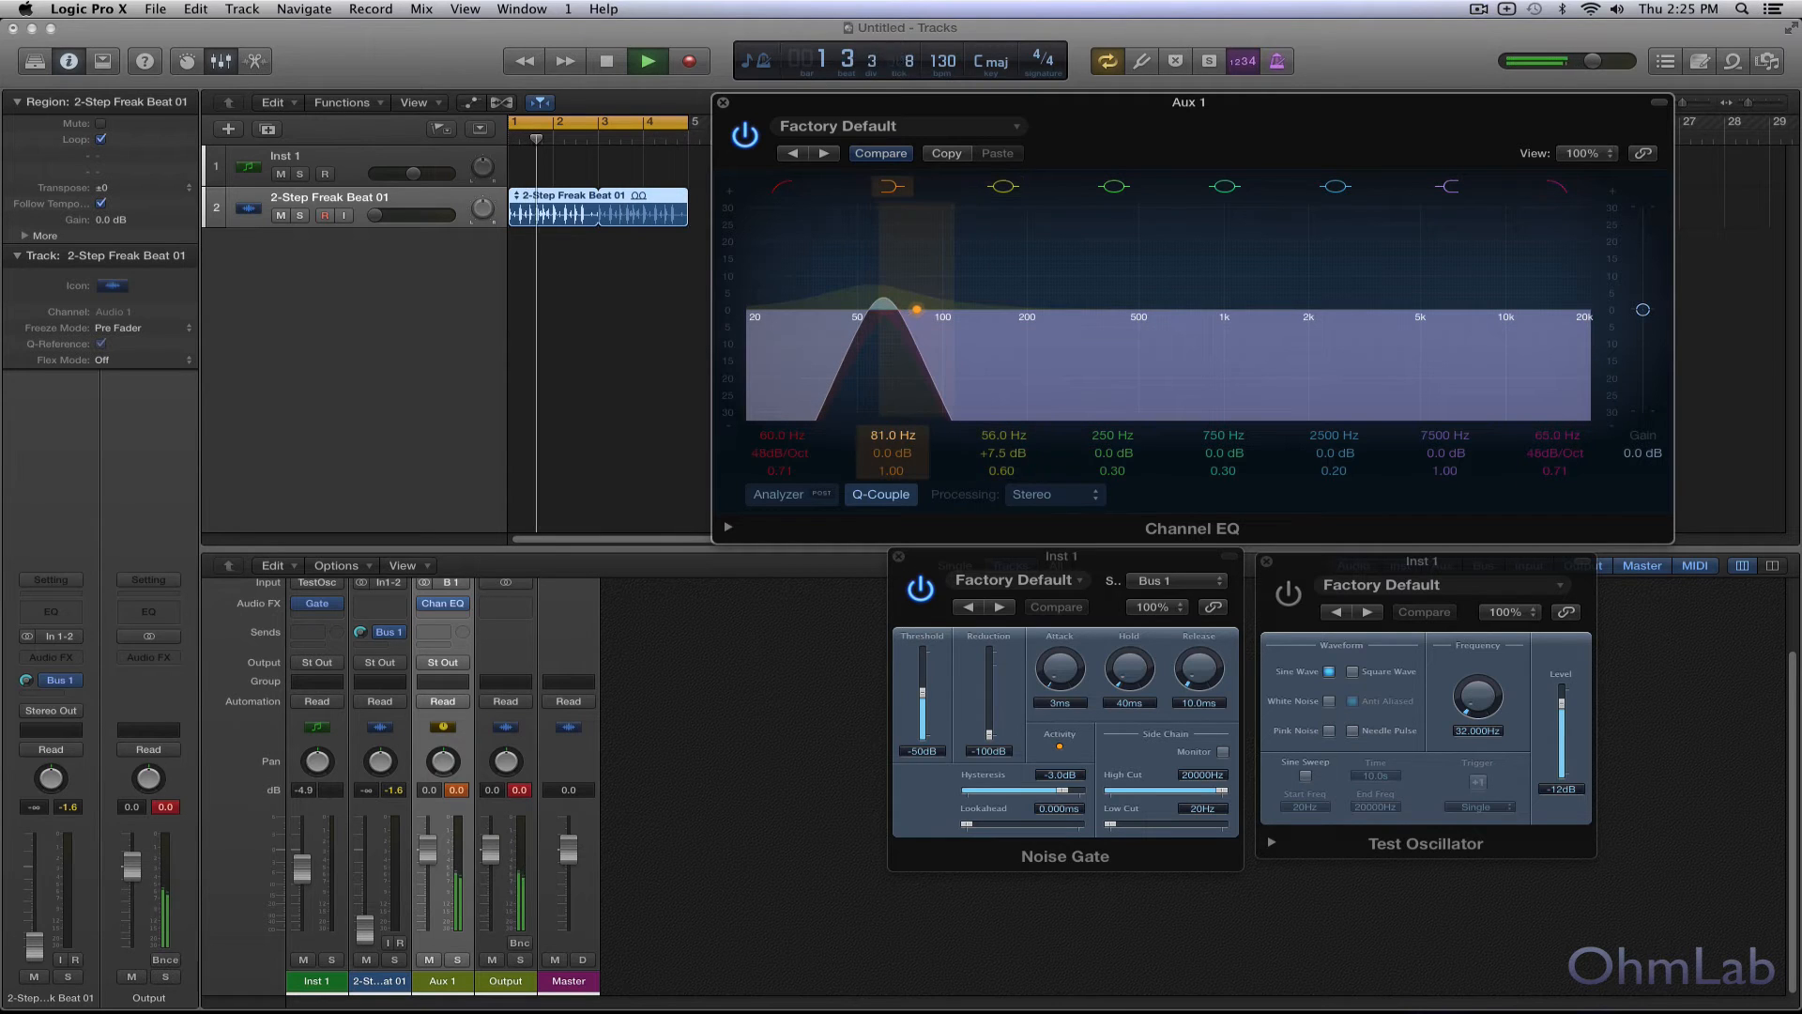
left_click_drag(892, 439, 885, 440)
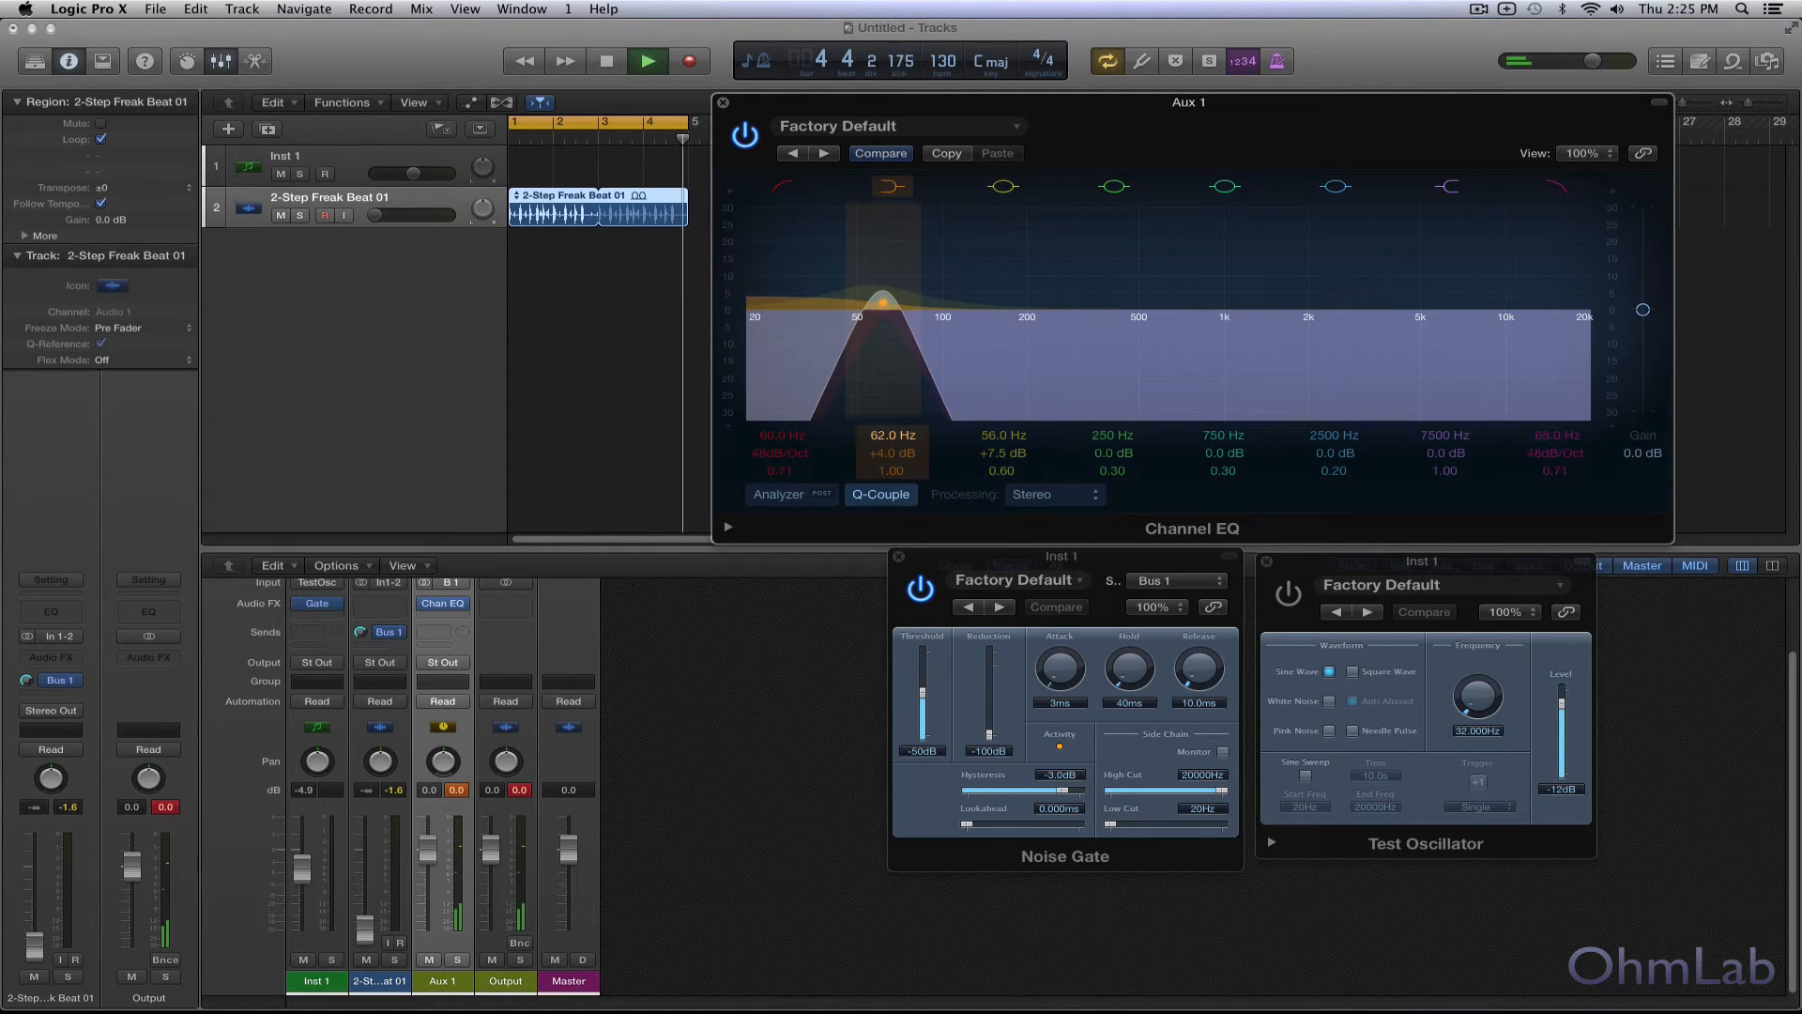
left_click_drag(1004, 452, 1003, 432)
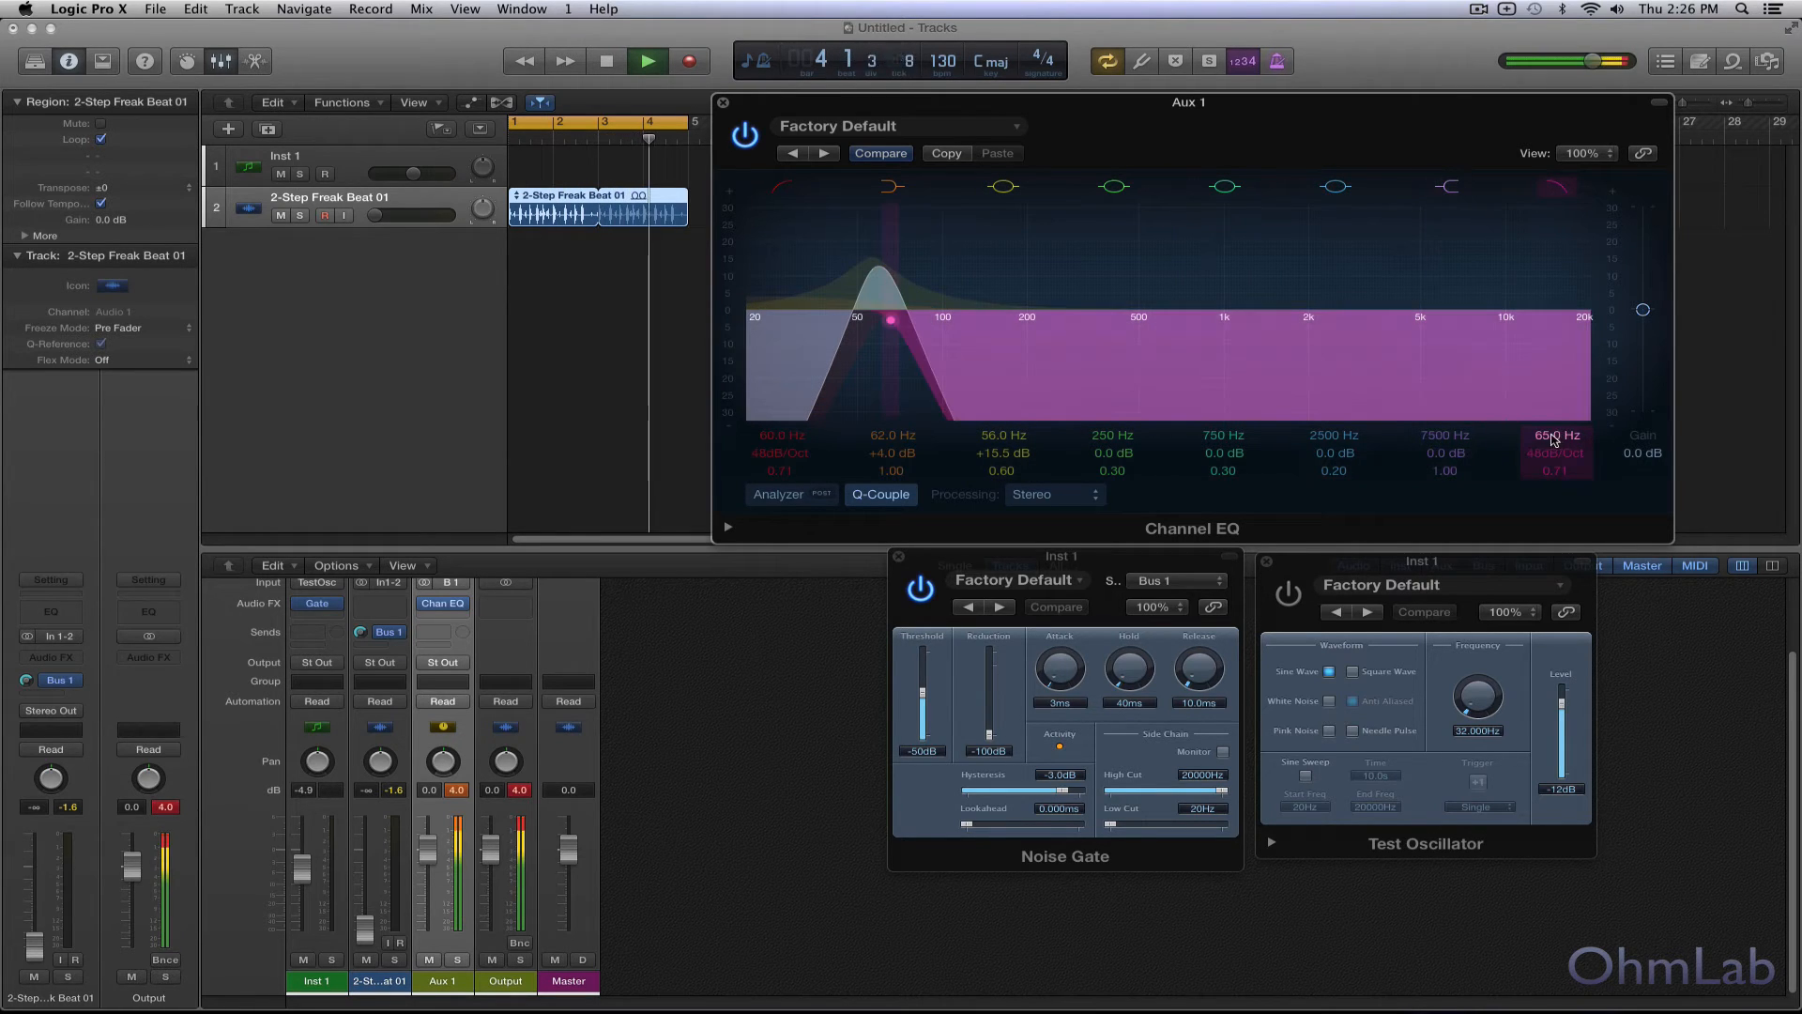
- Narrow the EQ passband to a 53 Hz low cut and 43.5 Hz high cut, and raise the 56 Hz bell to +20.0 dB
left_click_drag(1556, 438, 1555, 463)
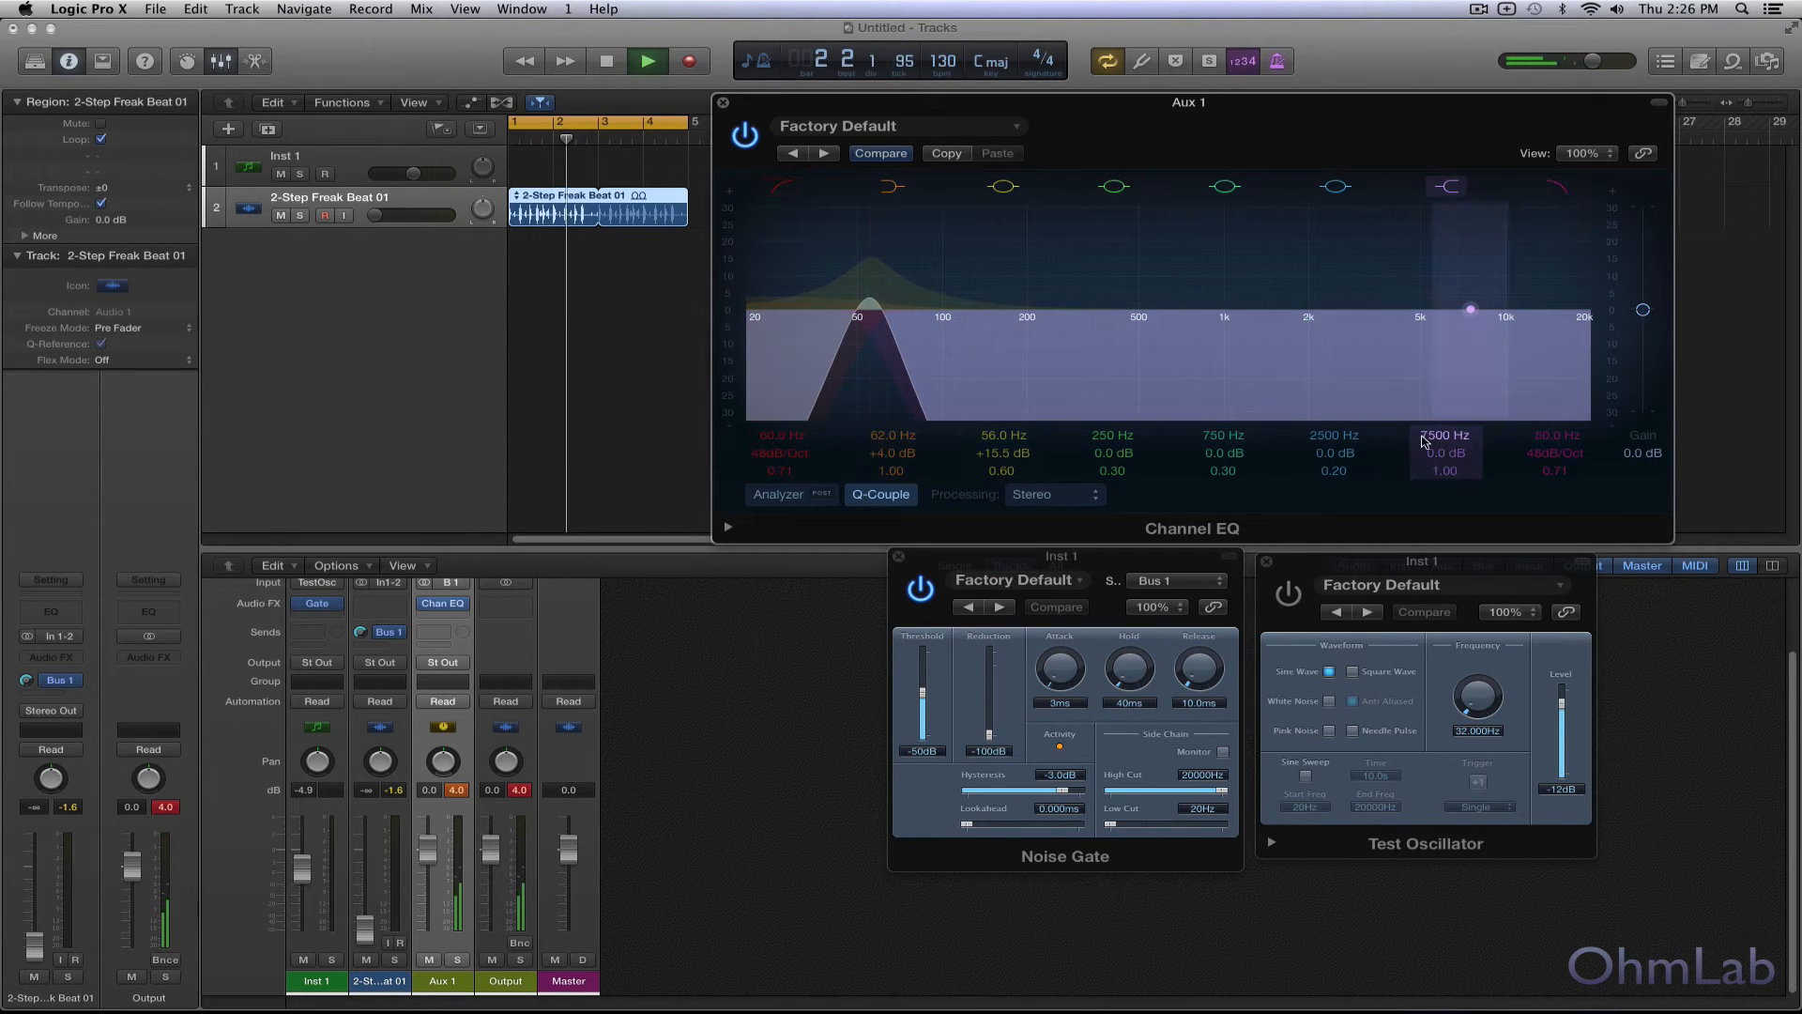
left_click_drag(879, 319, 861, 320)
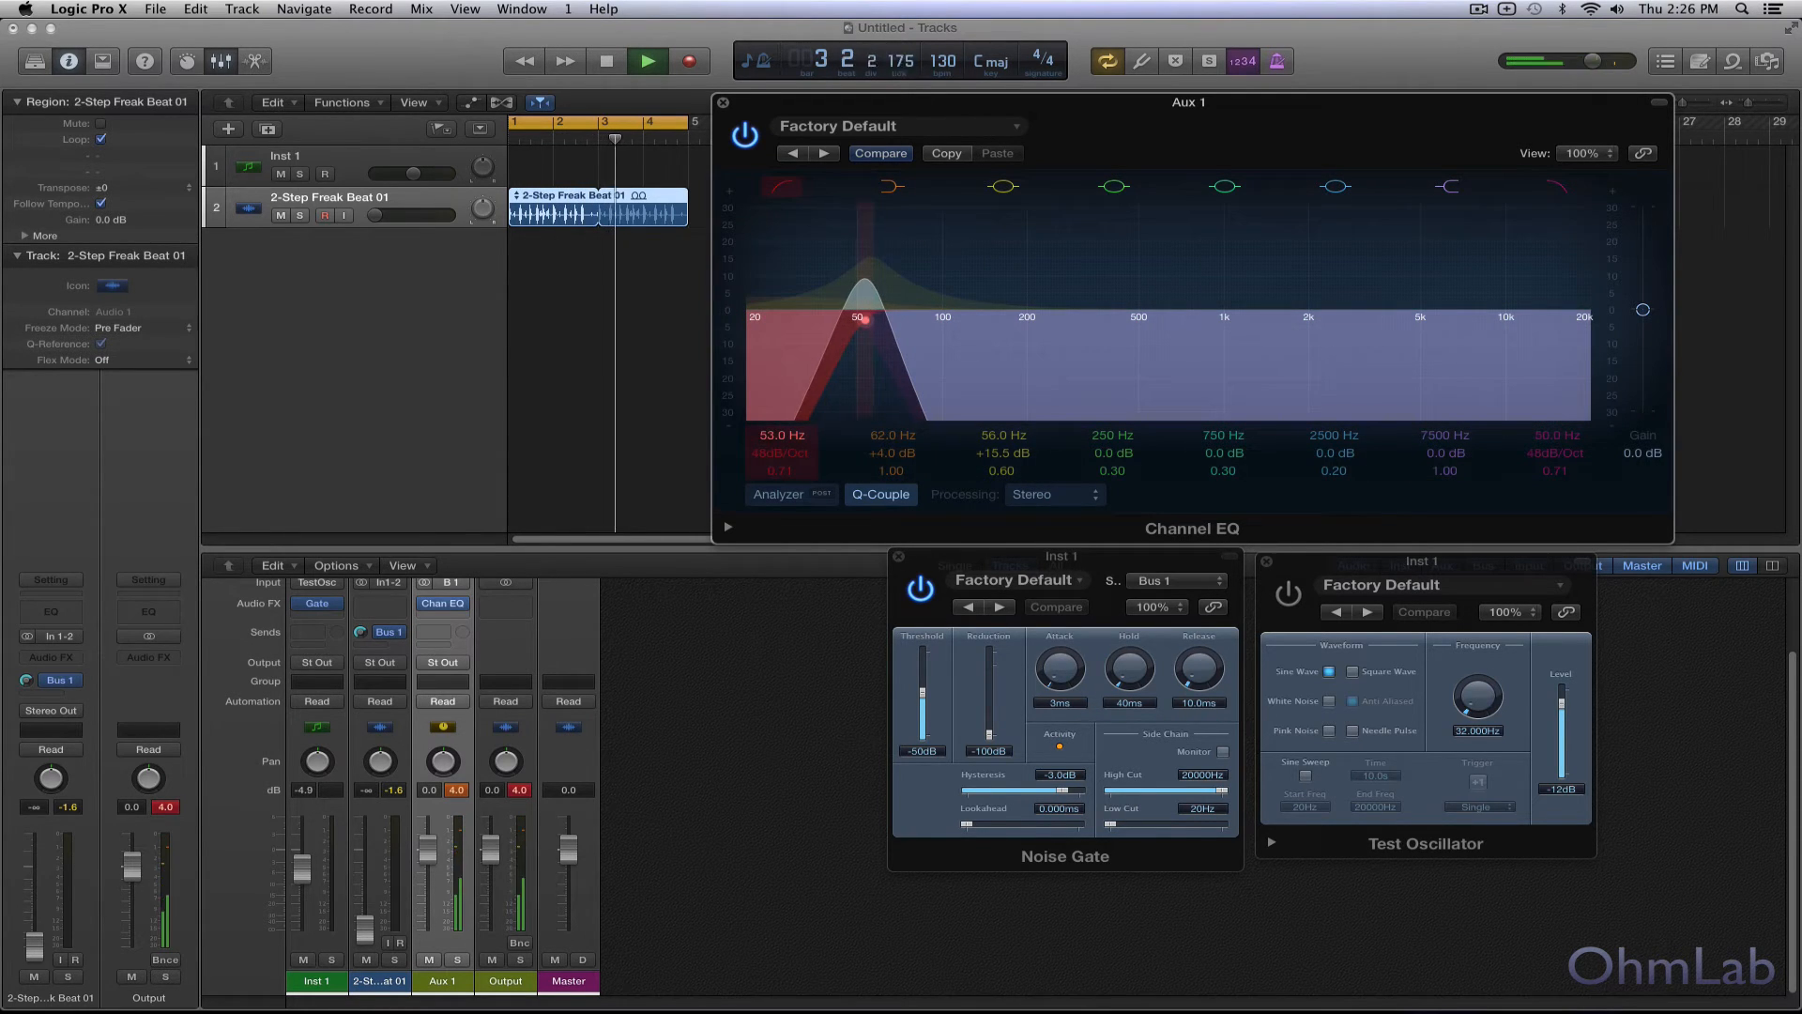
left_click_drag(872, 258, 872, 242)
left_click_drag(1557, 434, 1557, 447)
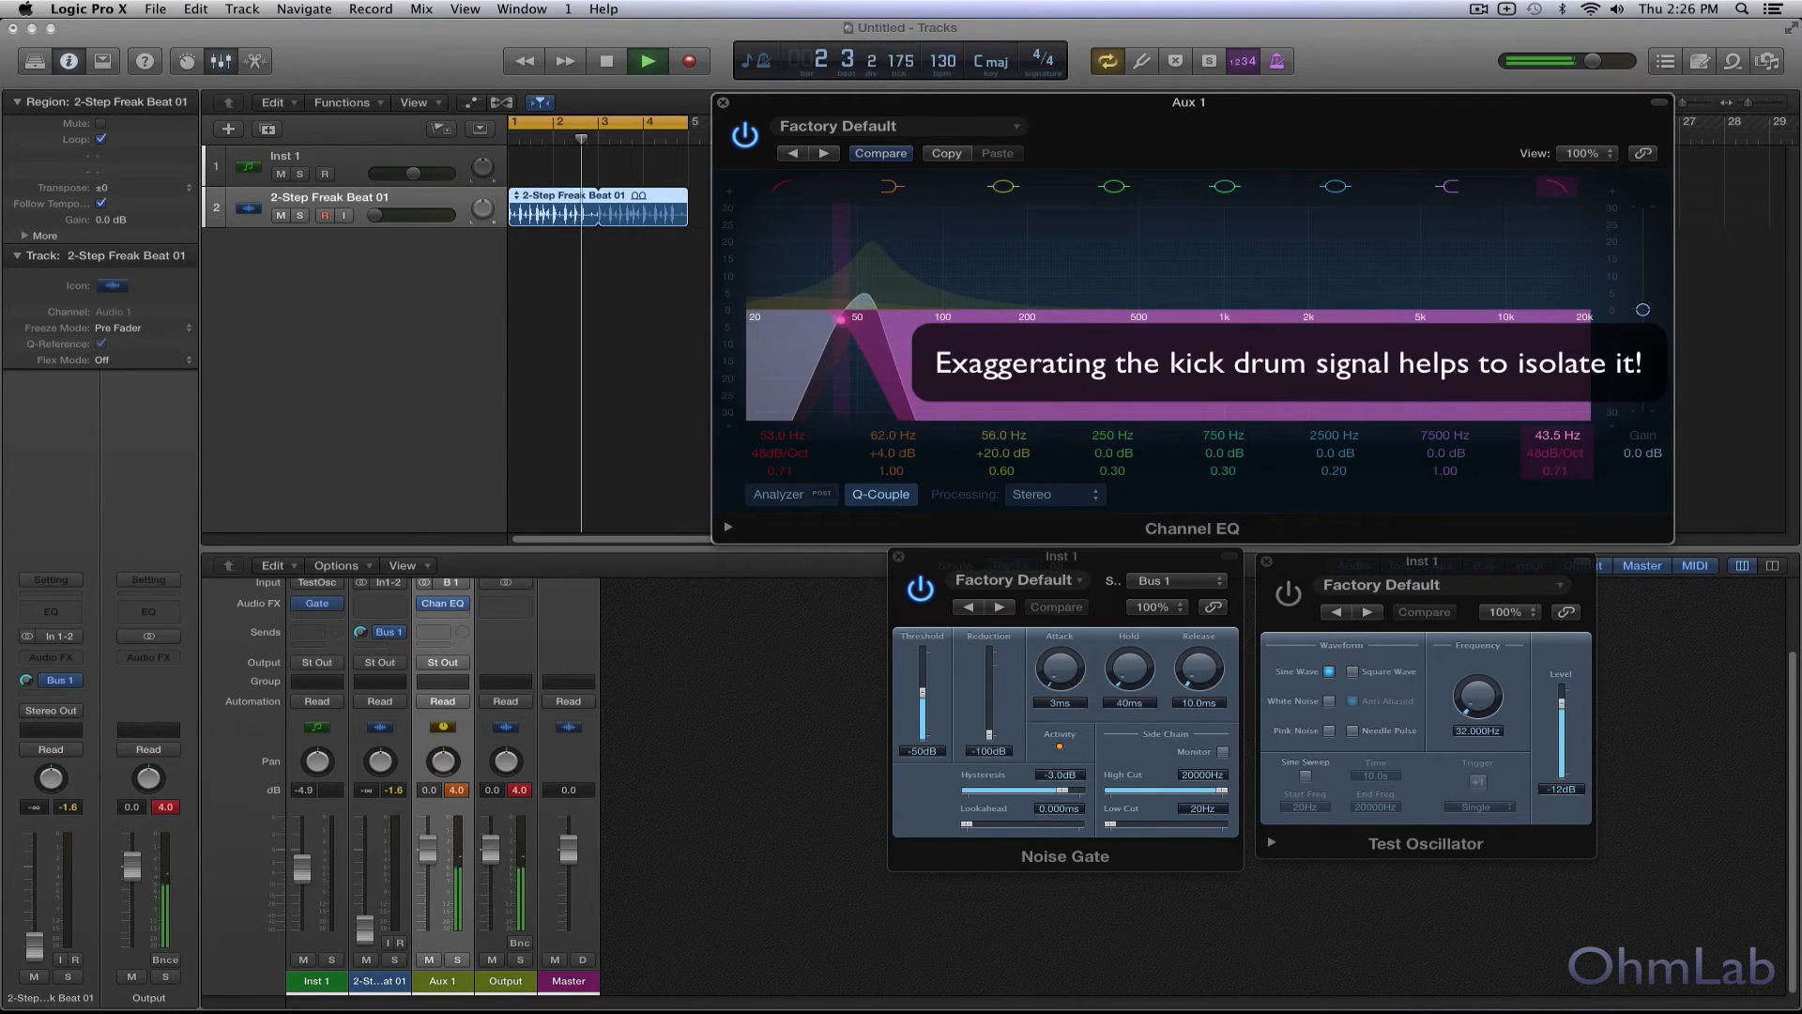
- Set the low shelf's gain to +12.0 dB and the 56 Hz bell's gain to +18.5 dB during playback, and close the Channel EQ
mouse_move(891, 457)
left_mouse_down()
mouse_move(891, 421)
mouse_move(890, 458)
left_mouse_up()
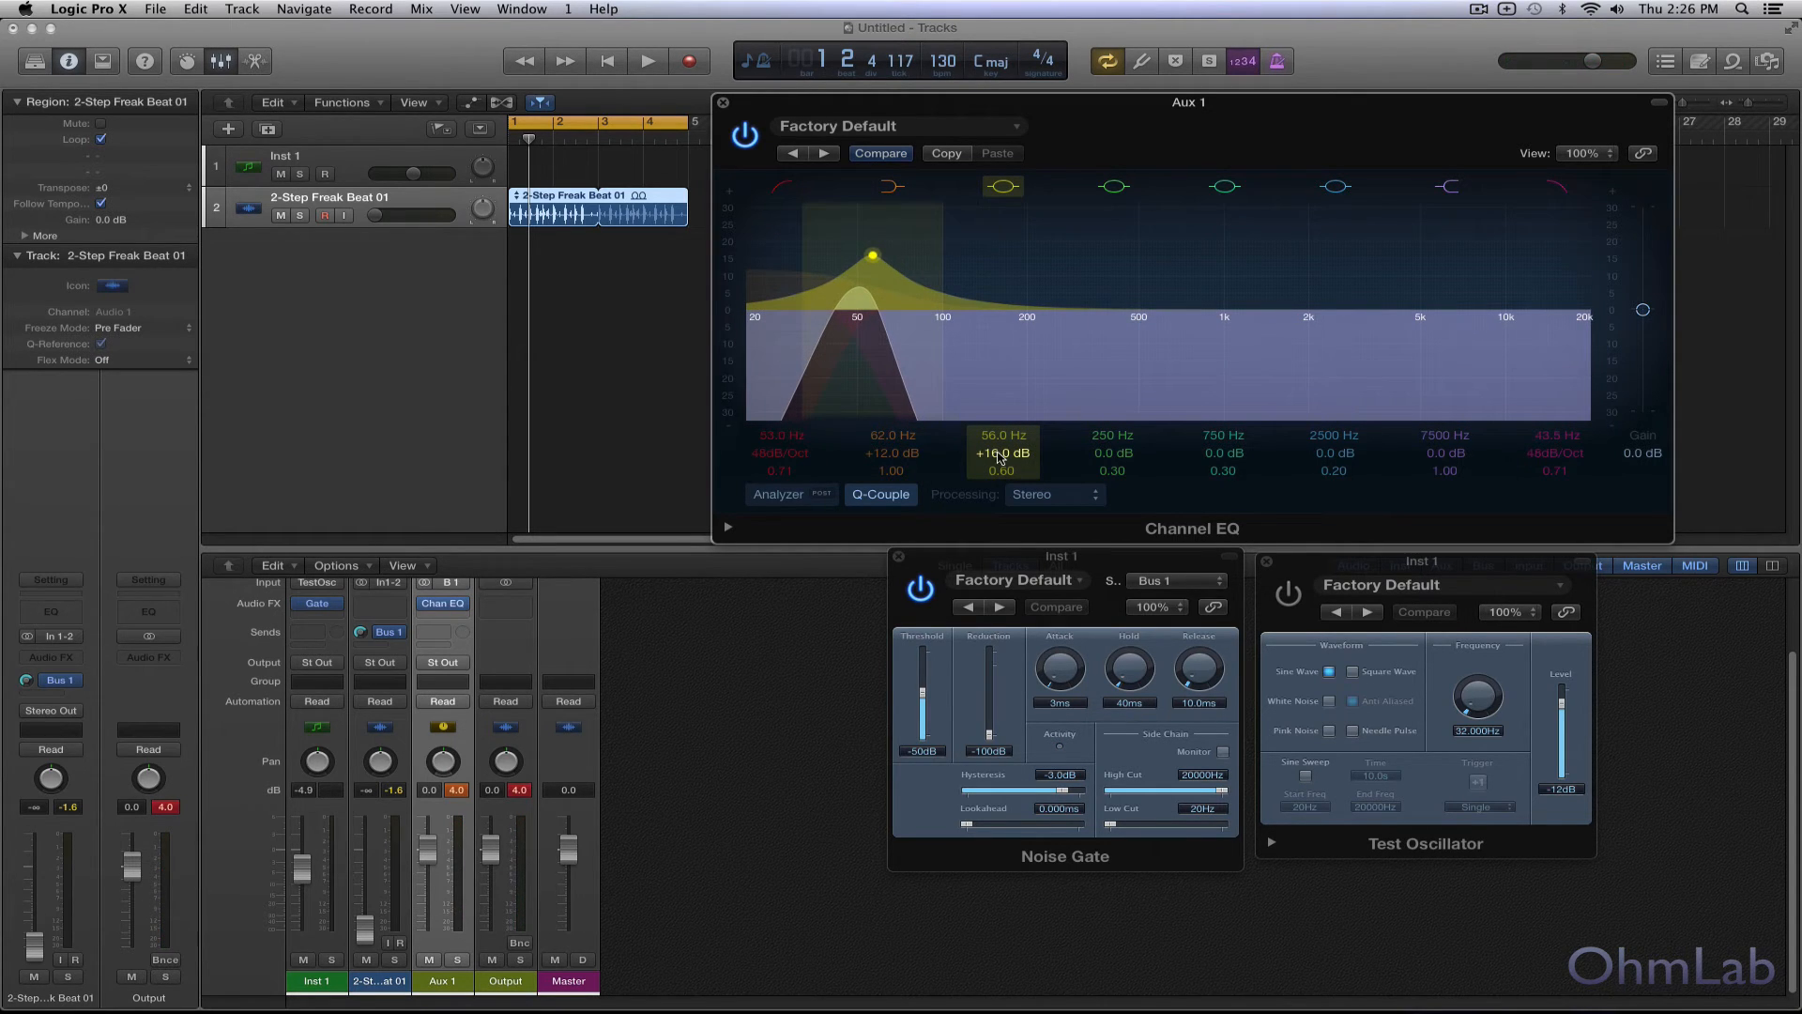
key("space")
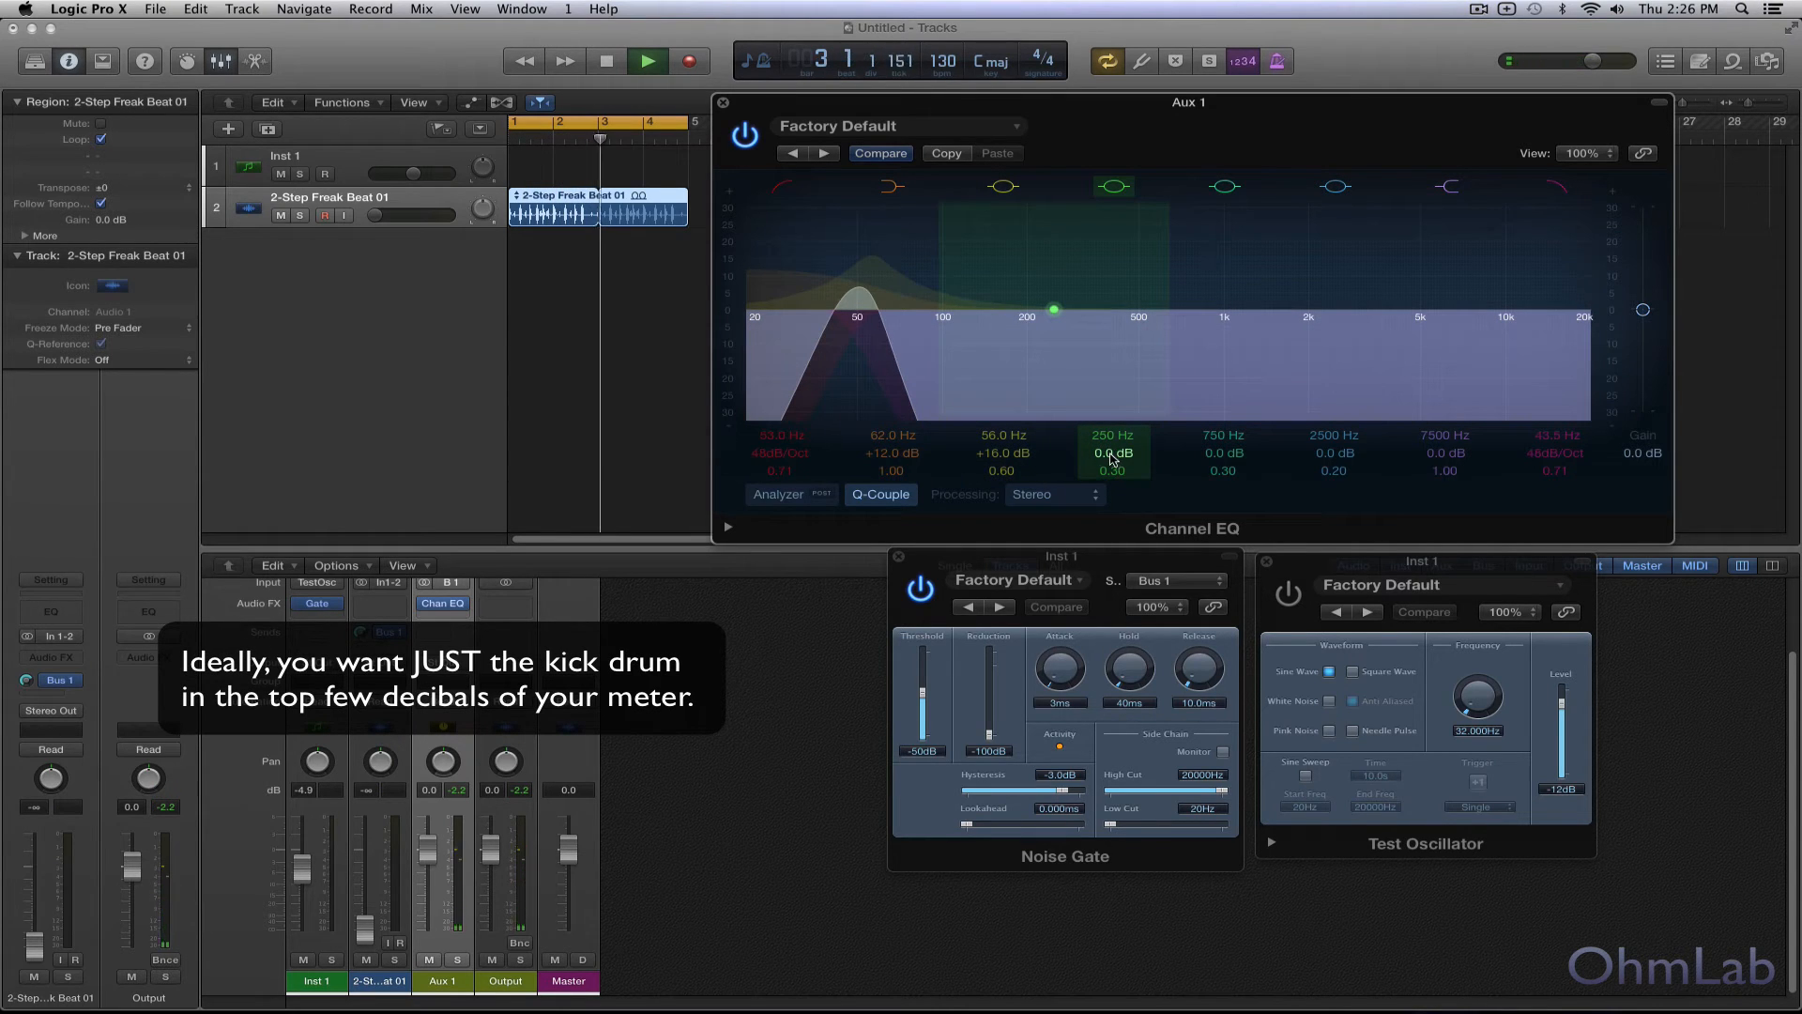
left_click(1114, 459)
left_click_drag(1002, 456, 1003, 446)
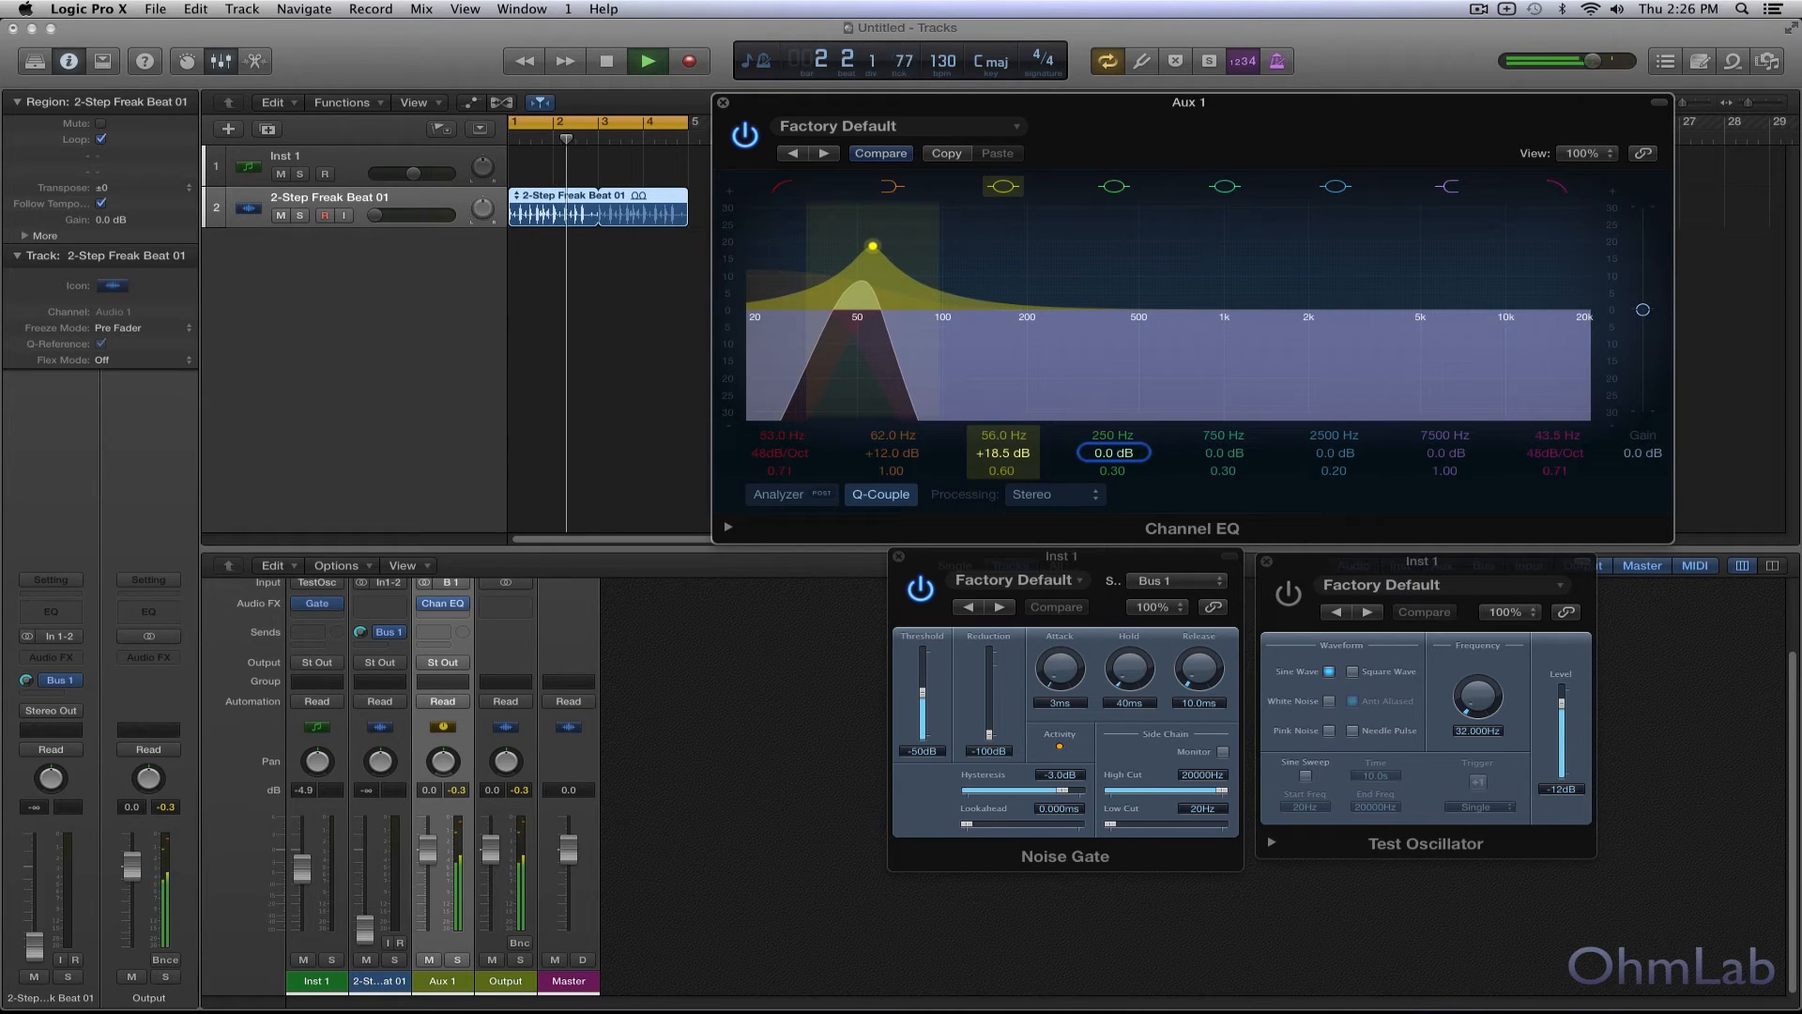
key("space")
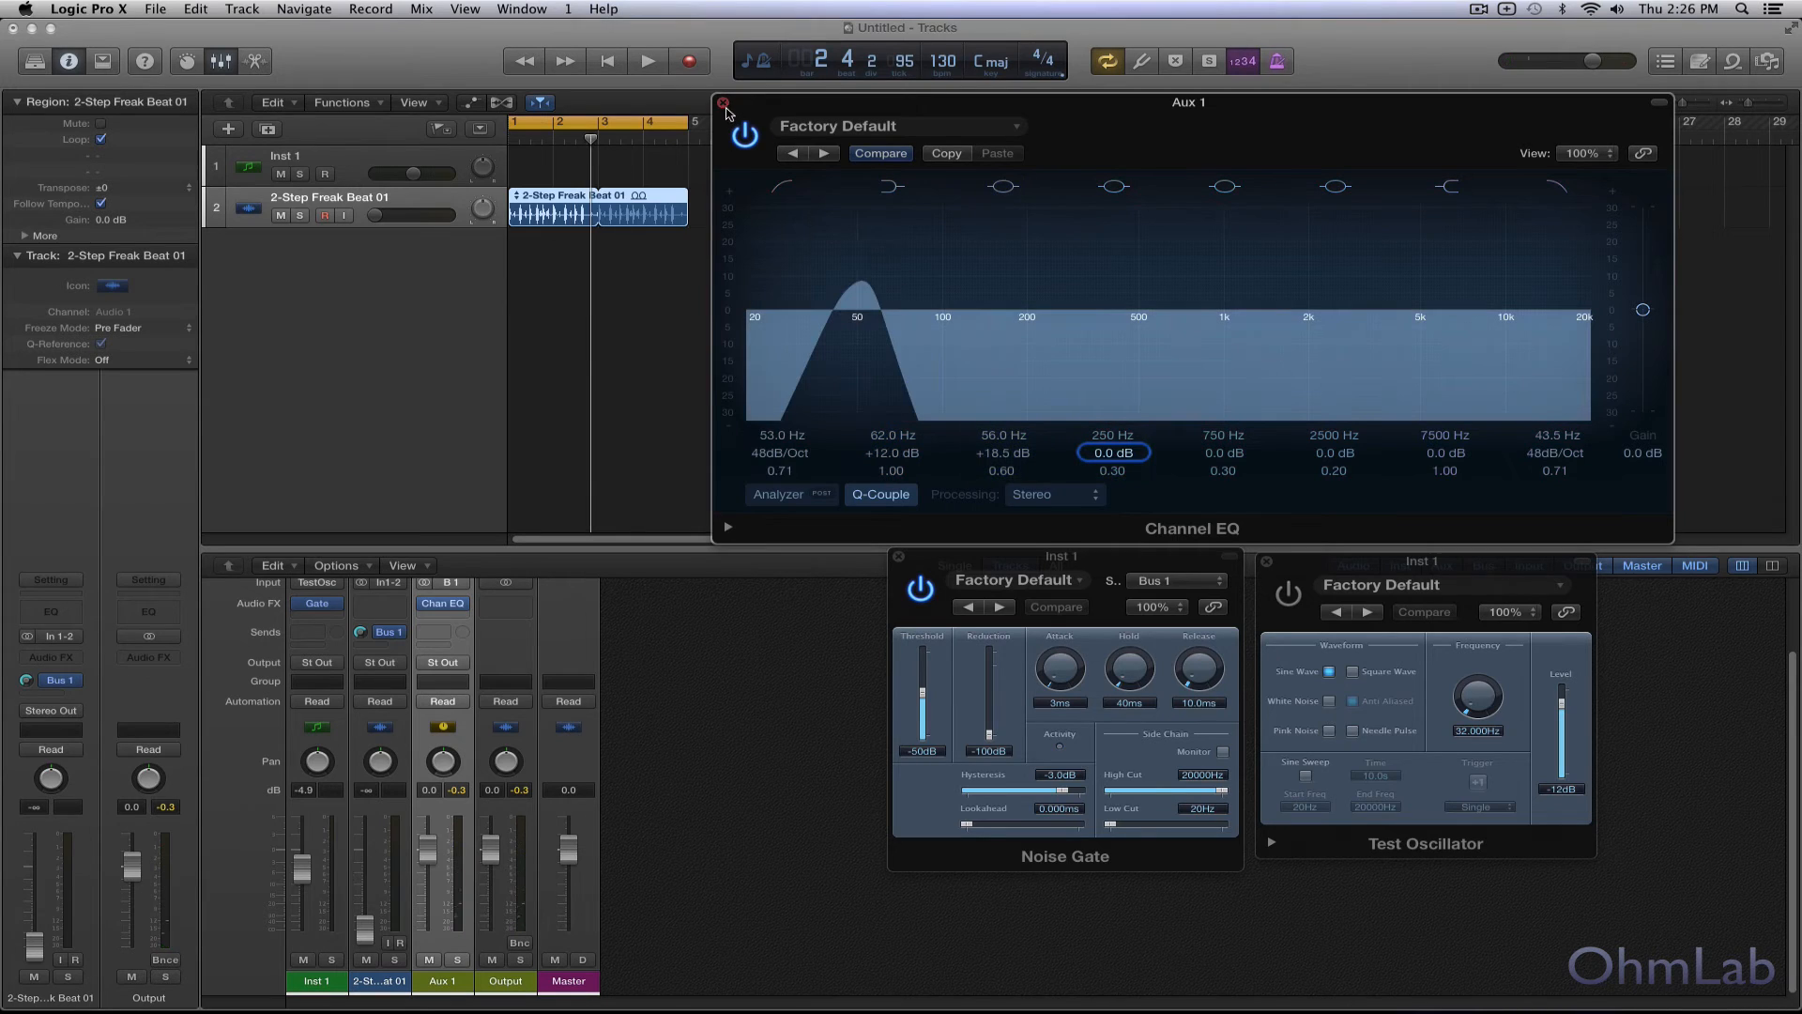
left_click(723, 104)
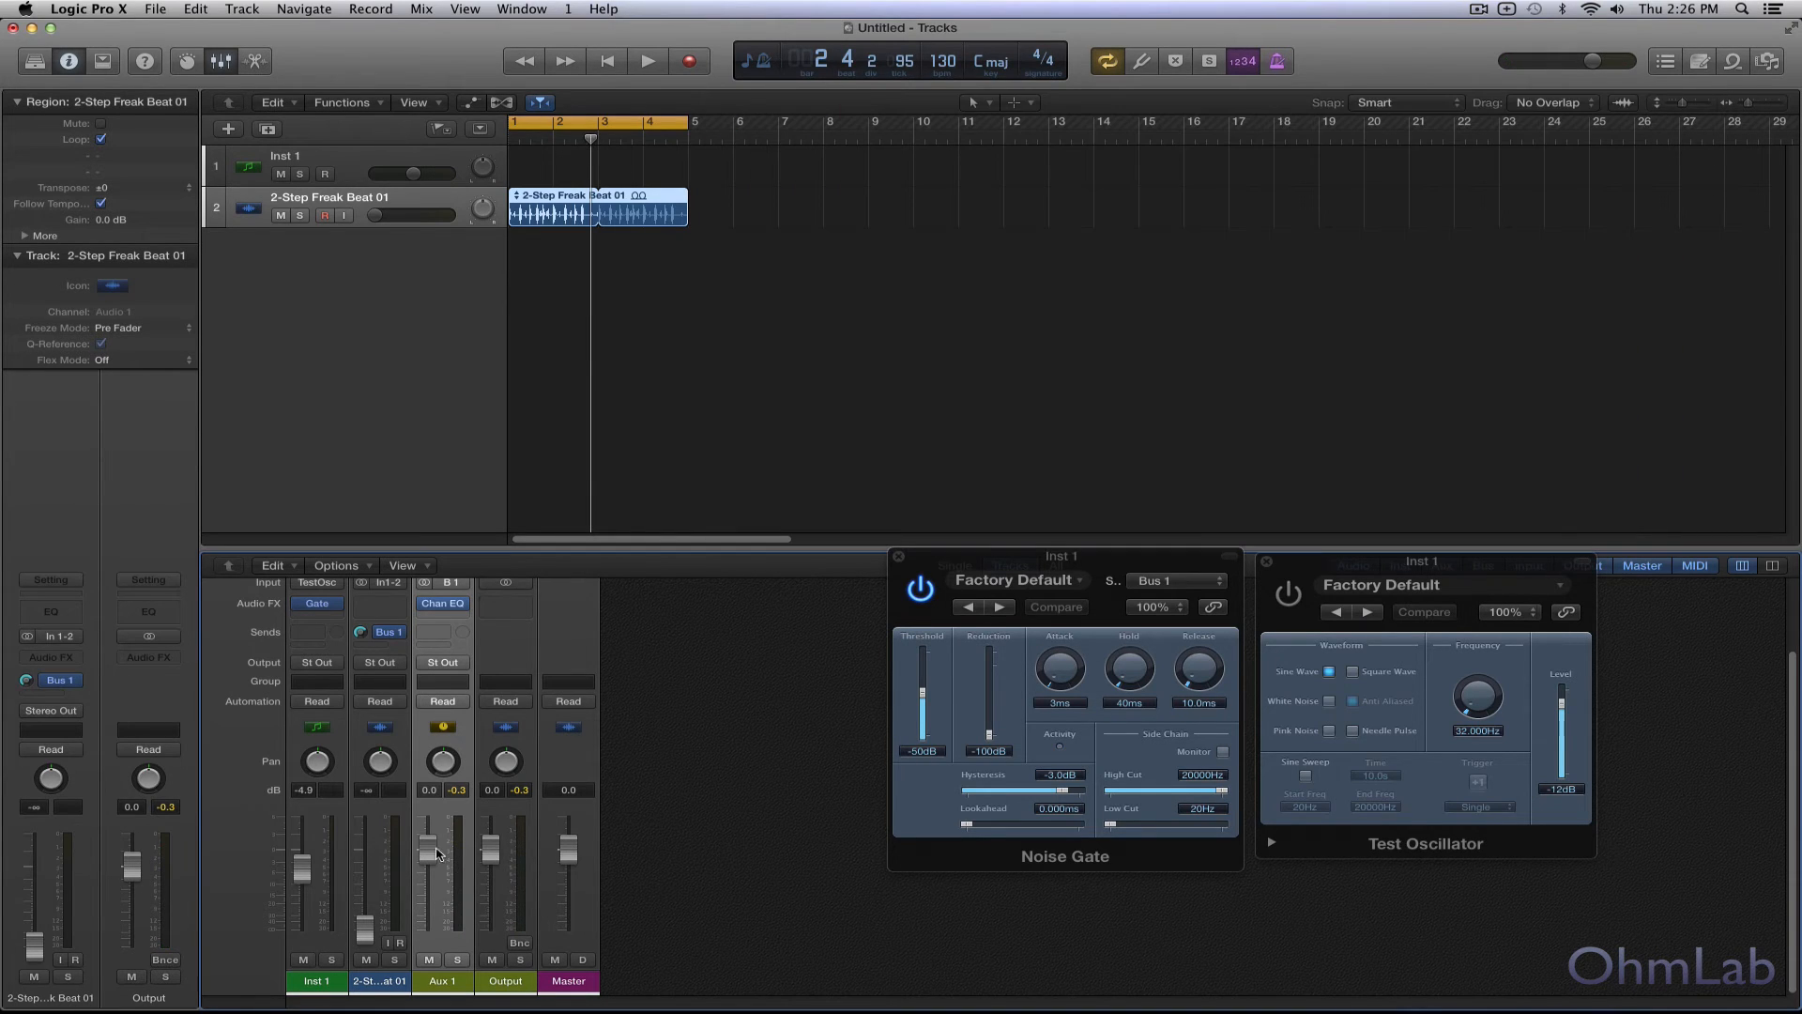
- Move the Noise Gate and Test Oscillator windows nearer the channel strips, set Aux 1's output to No Output, and briefly play the loop
left_click_drag(1081, 563, 863, 605)
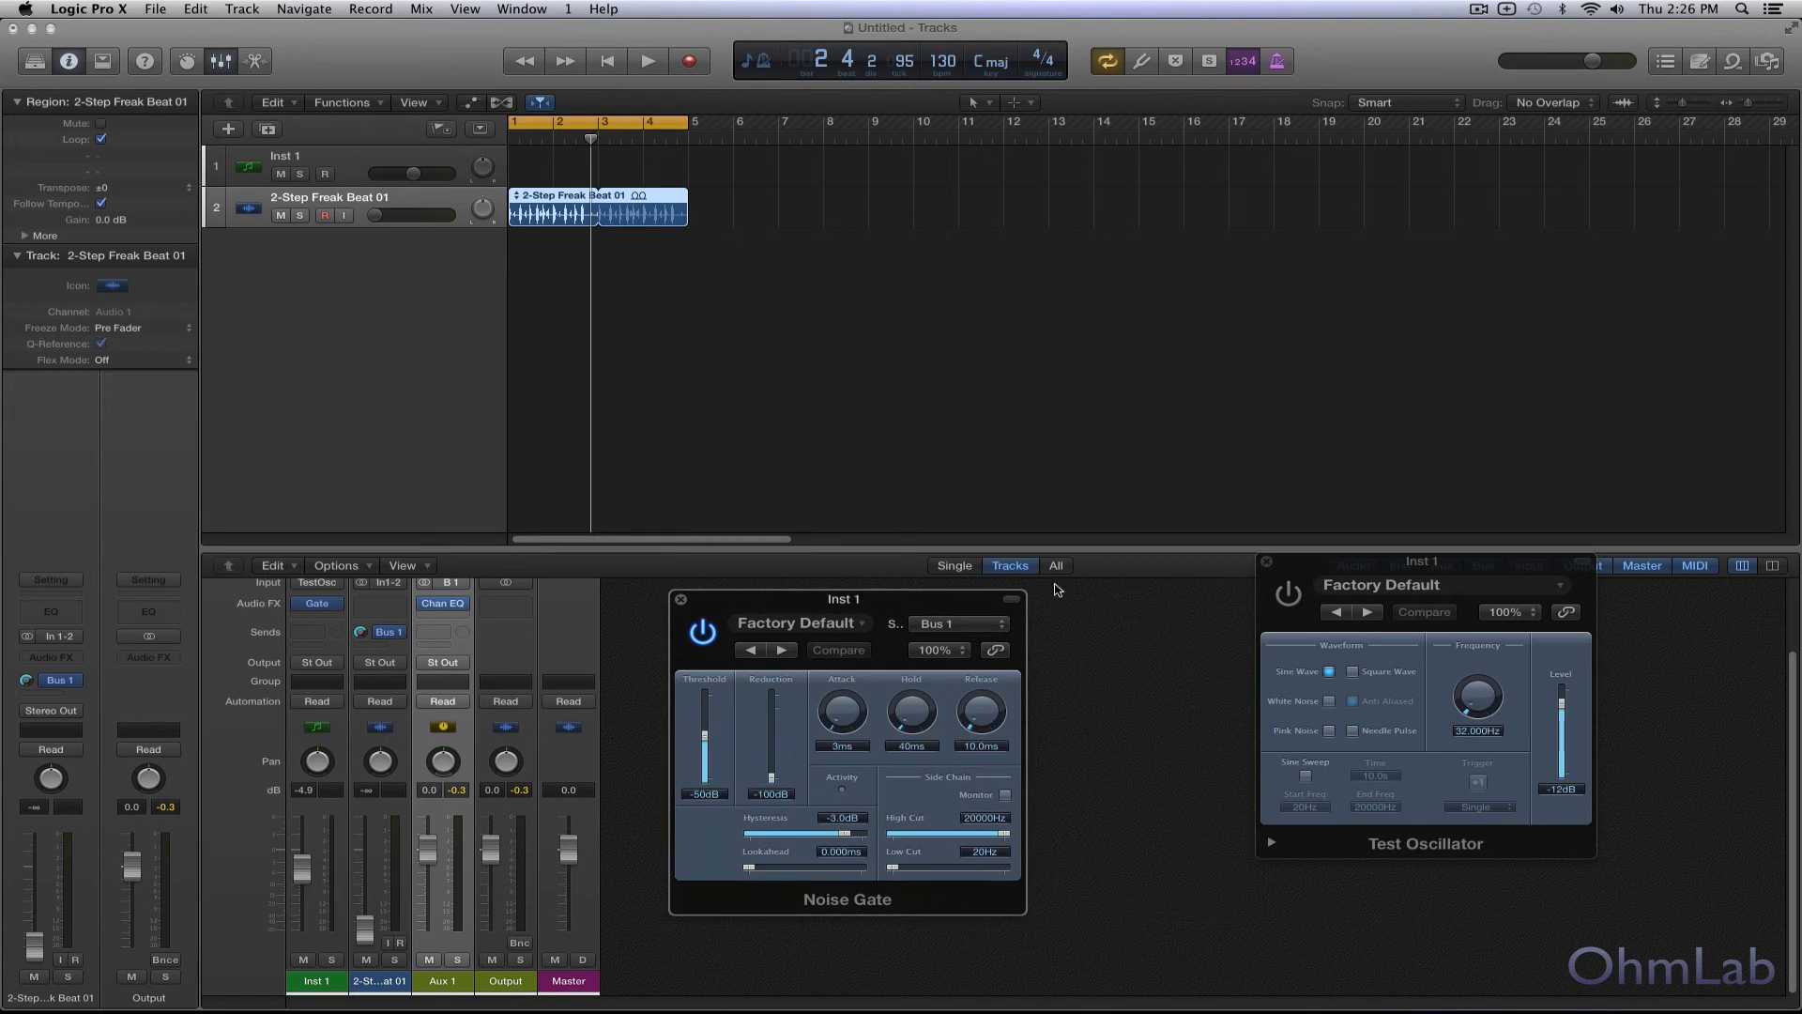
left_click_drag(1357, 566, 1157, 612)
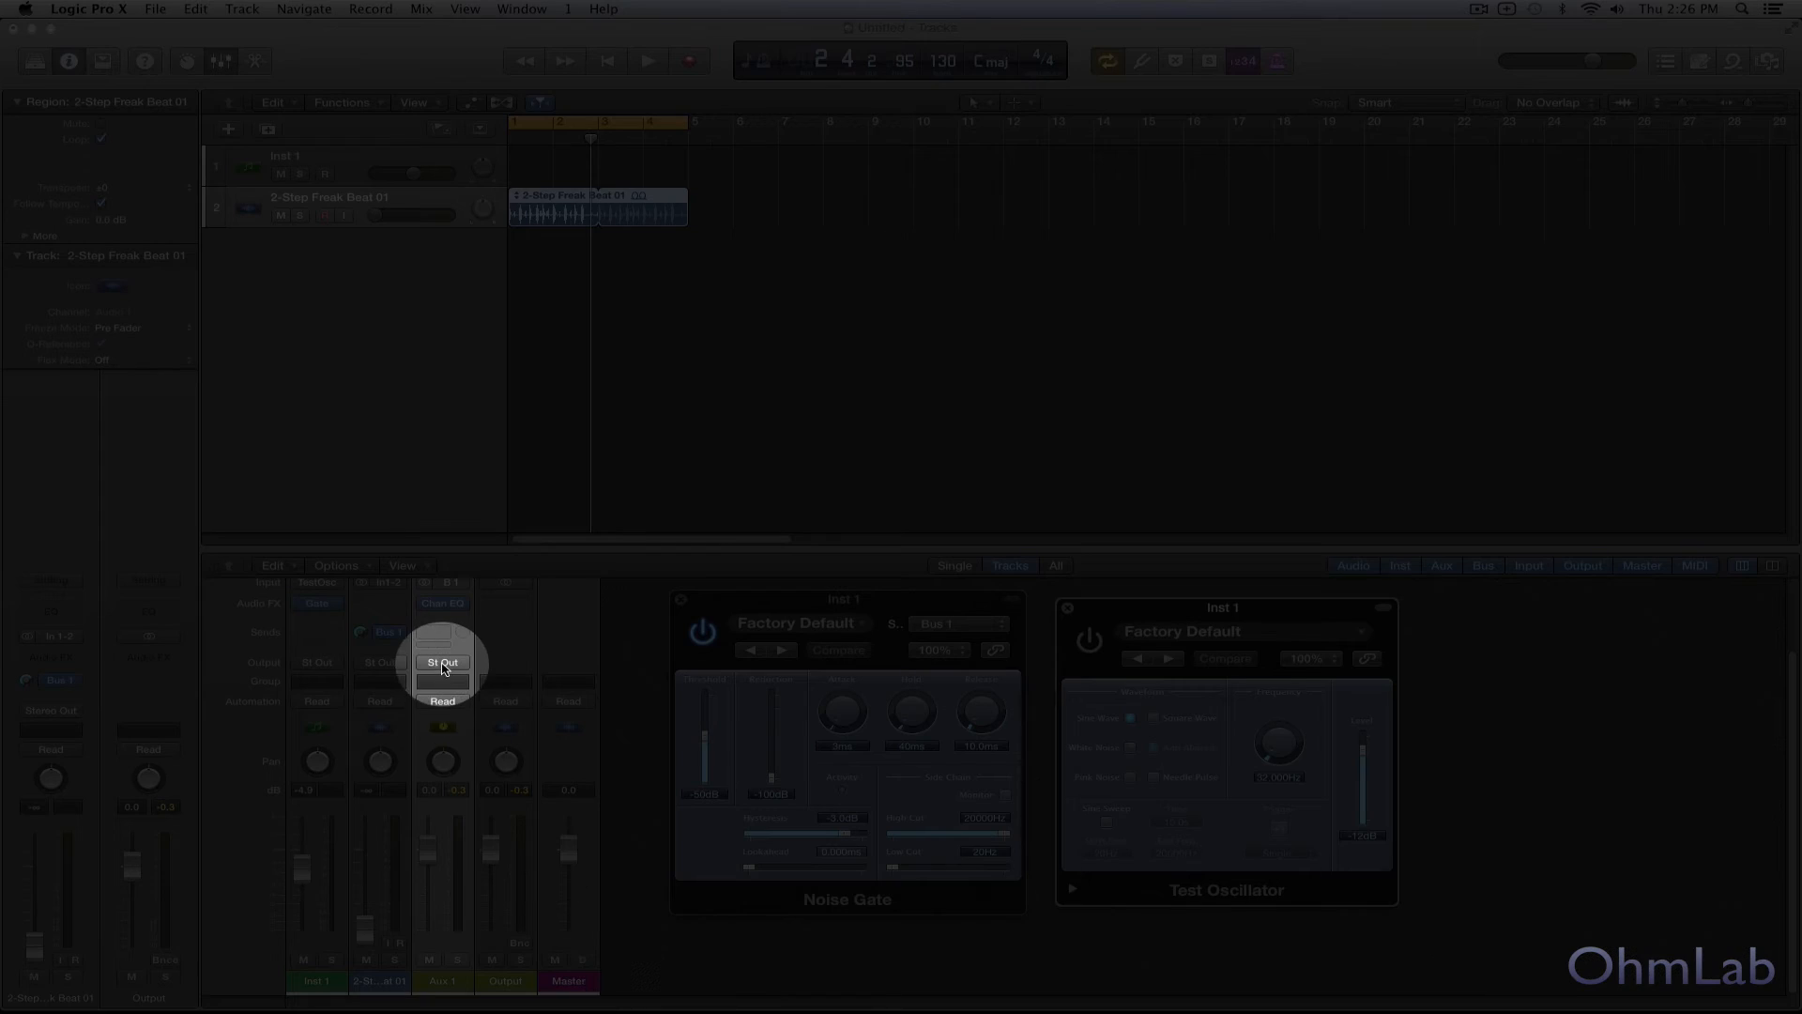
left_click(442, 661)
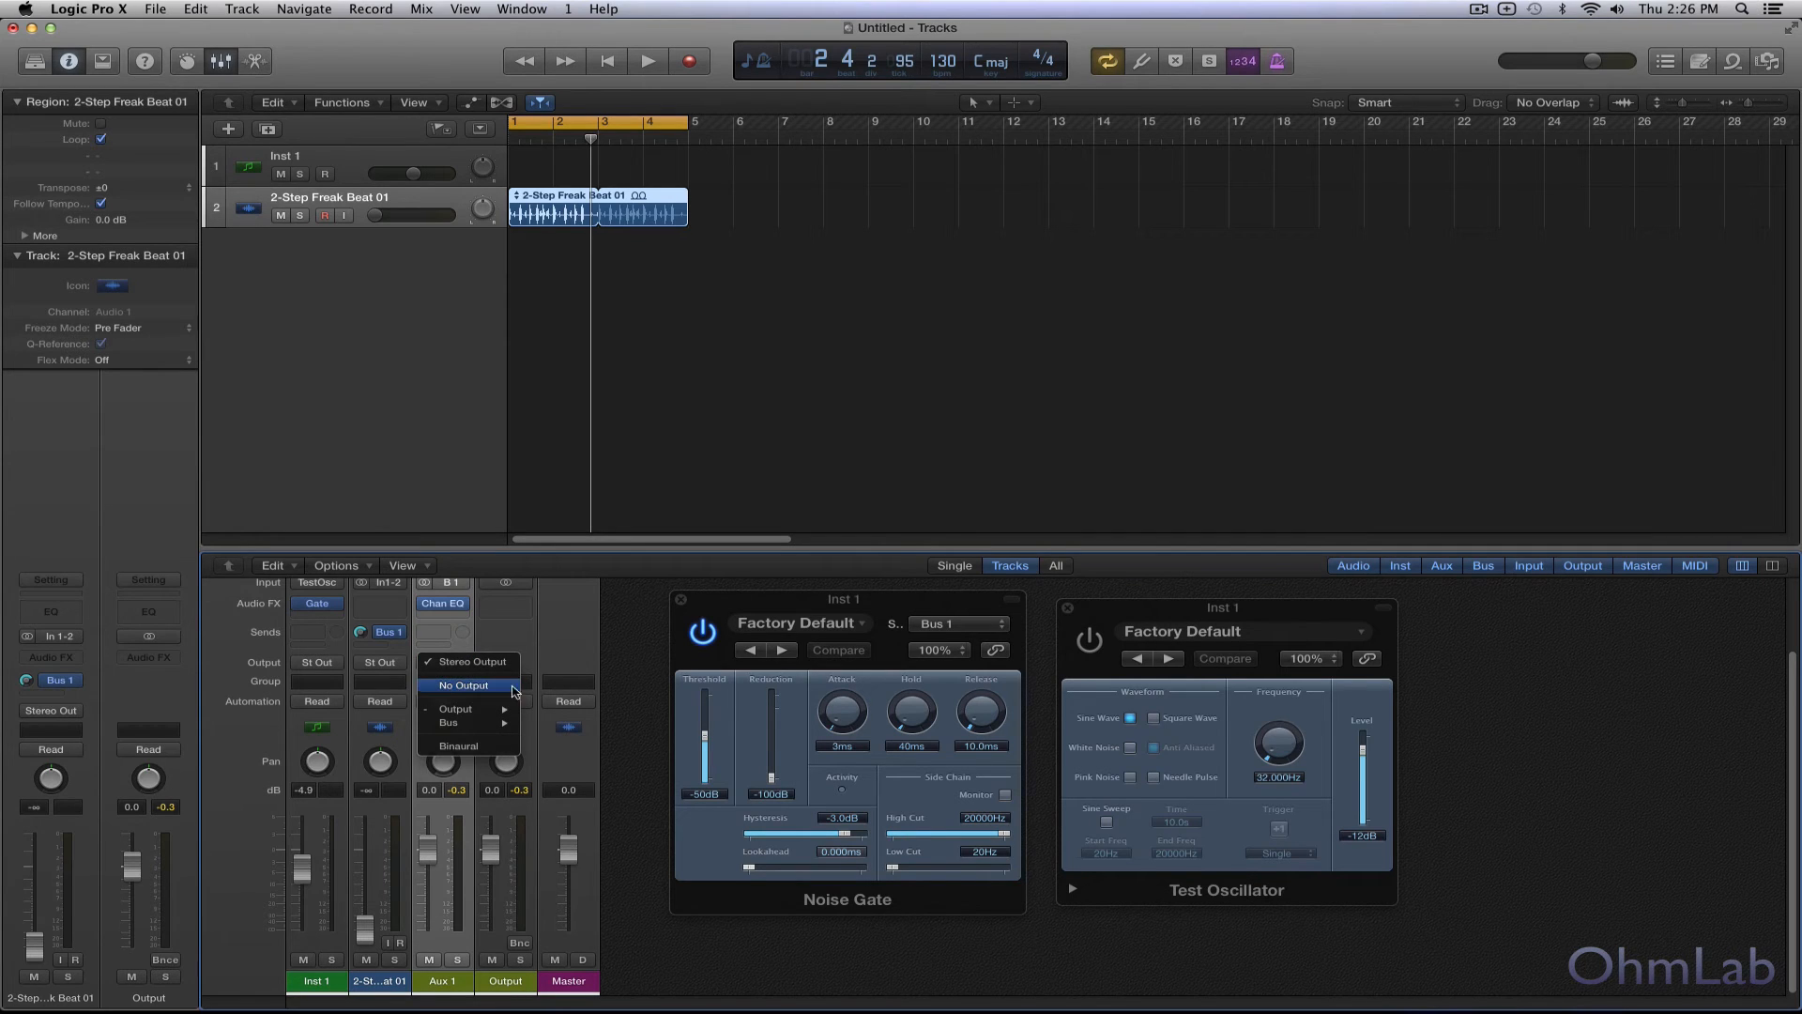
left_click(481, 688)
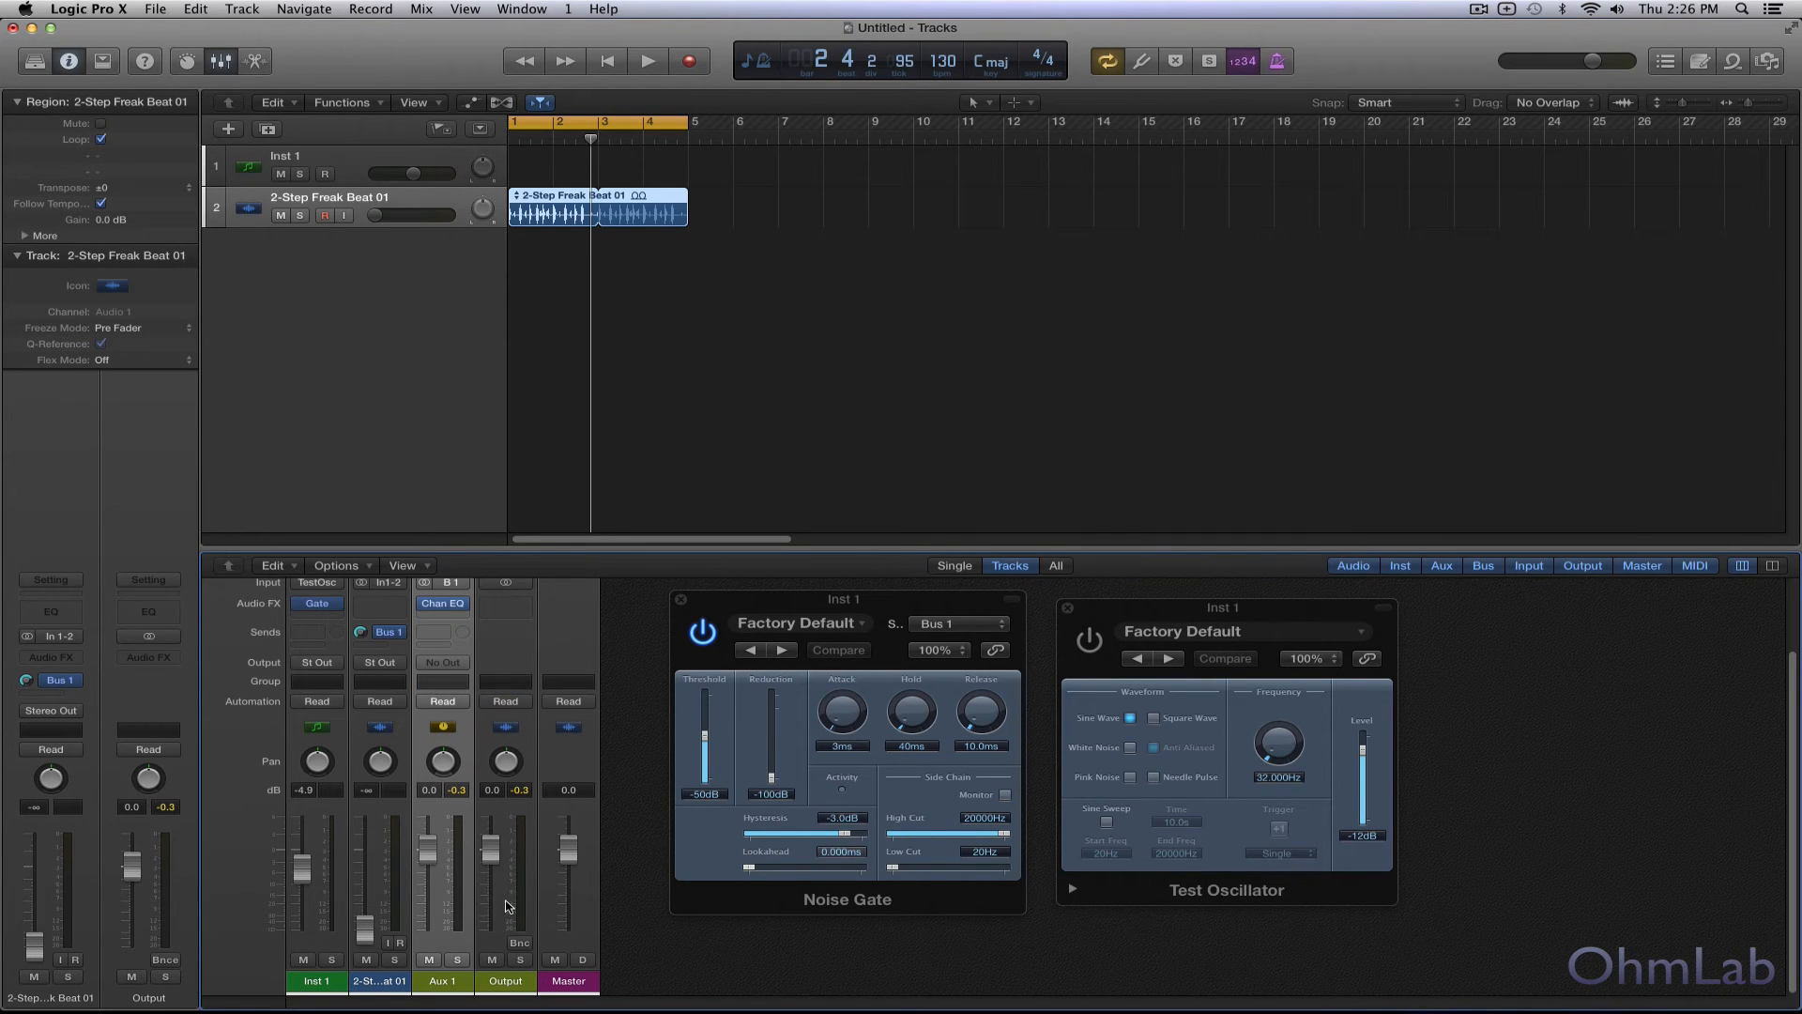
key("space")
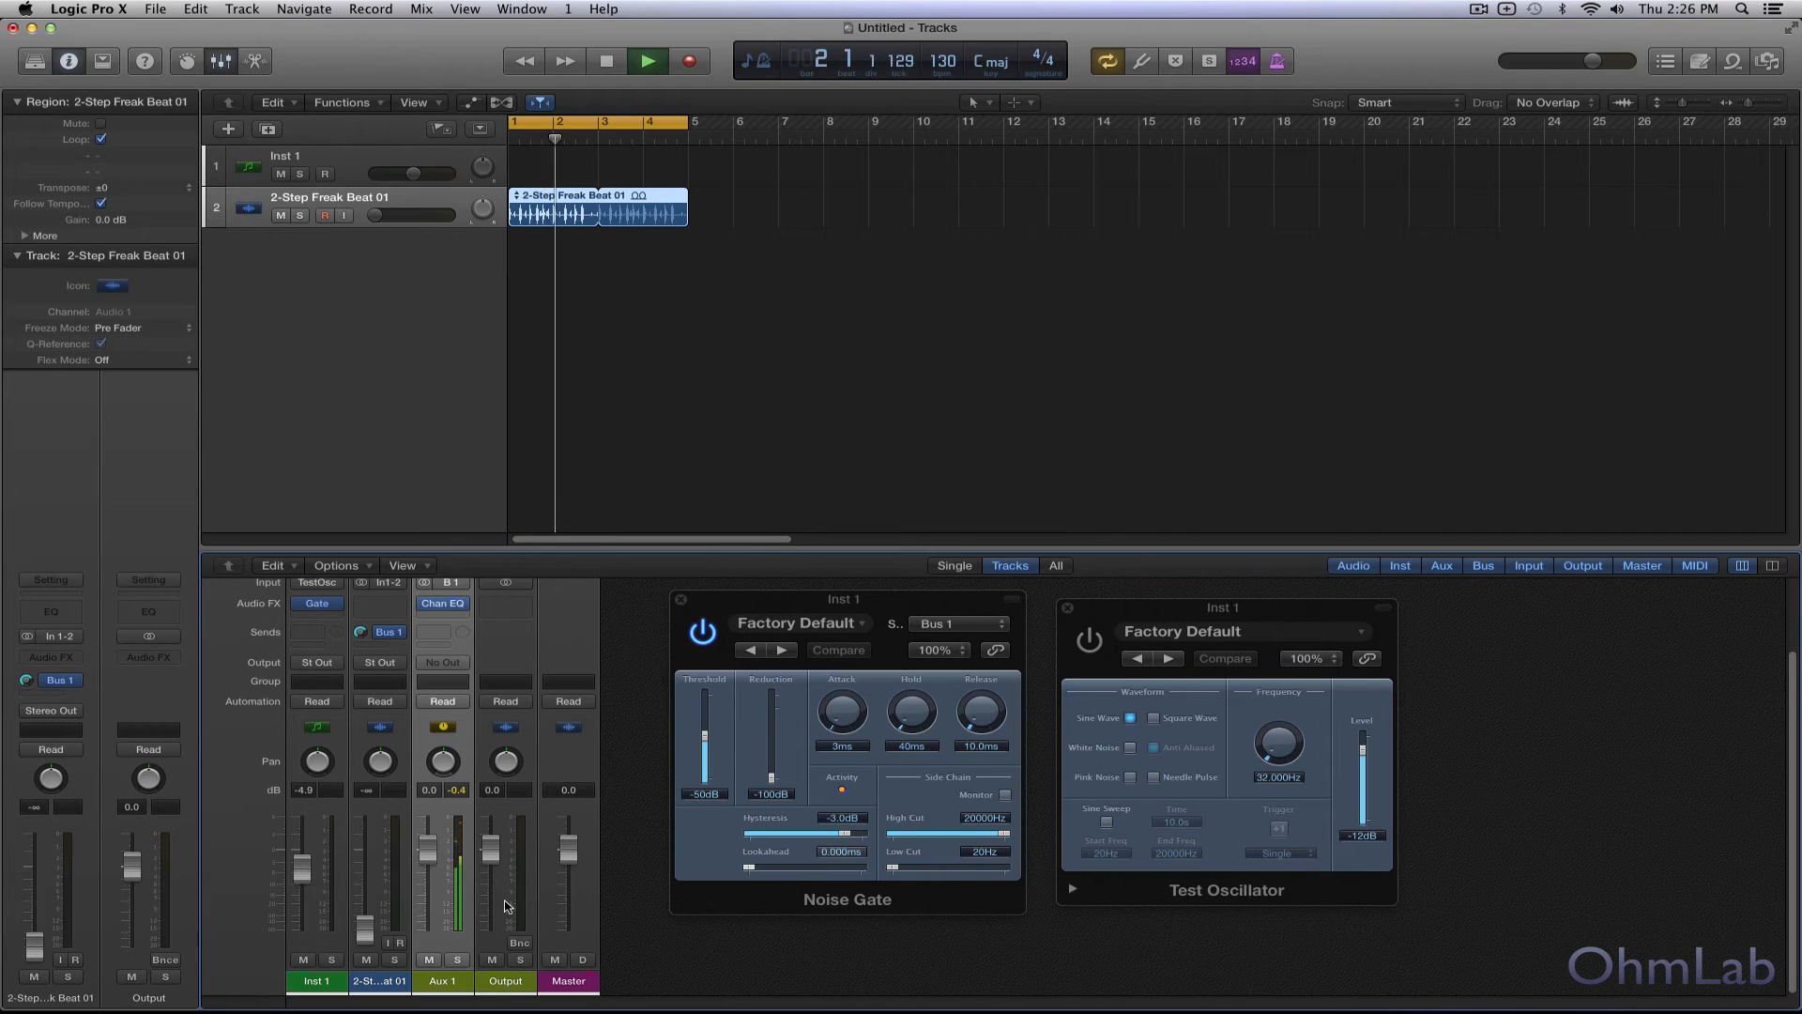
key("space")
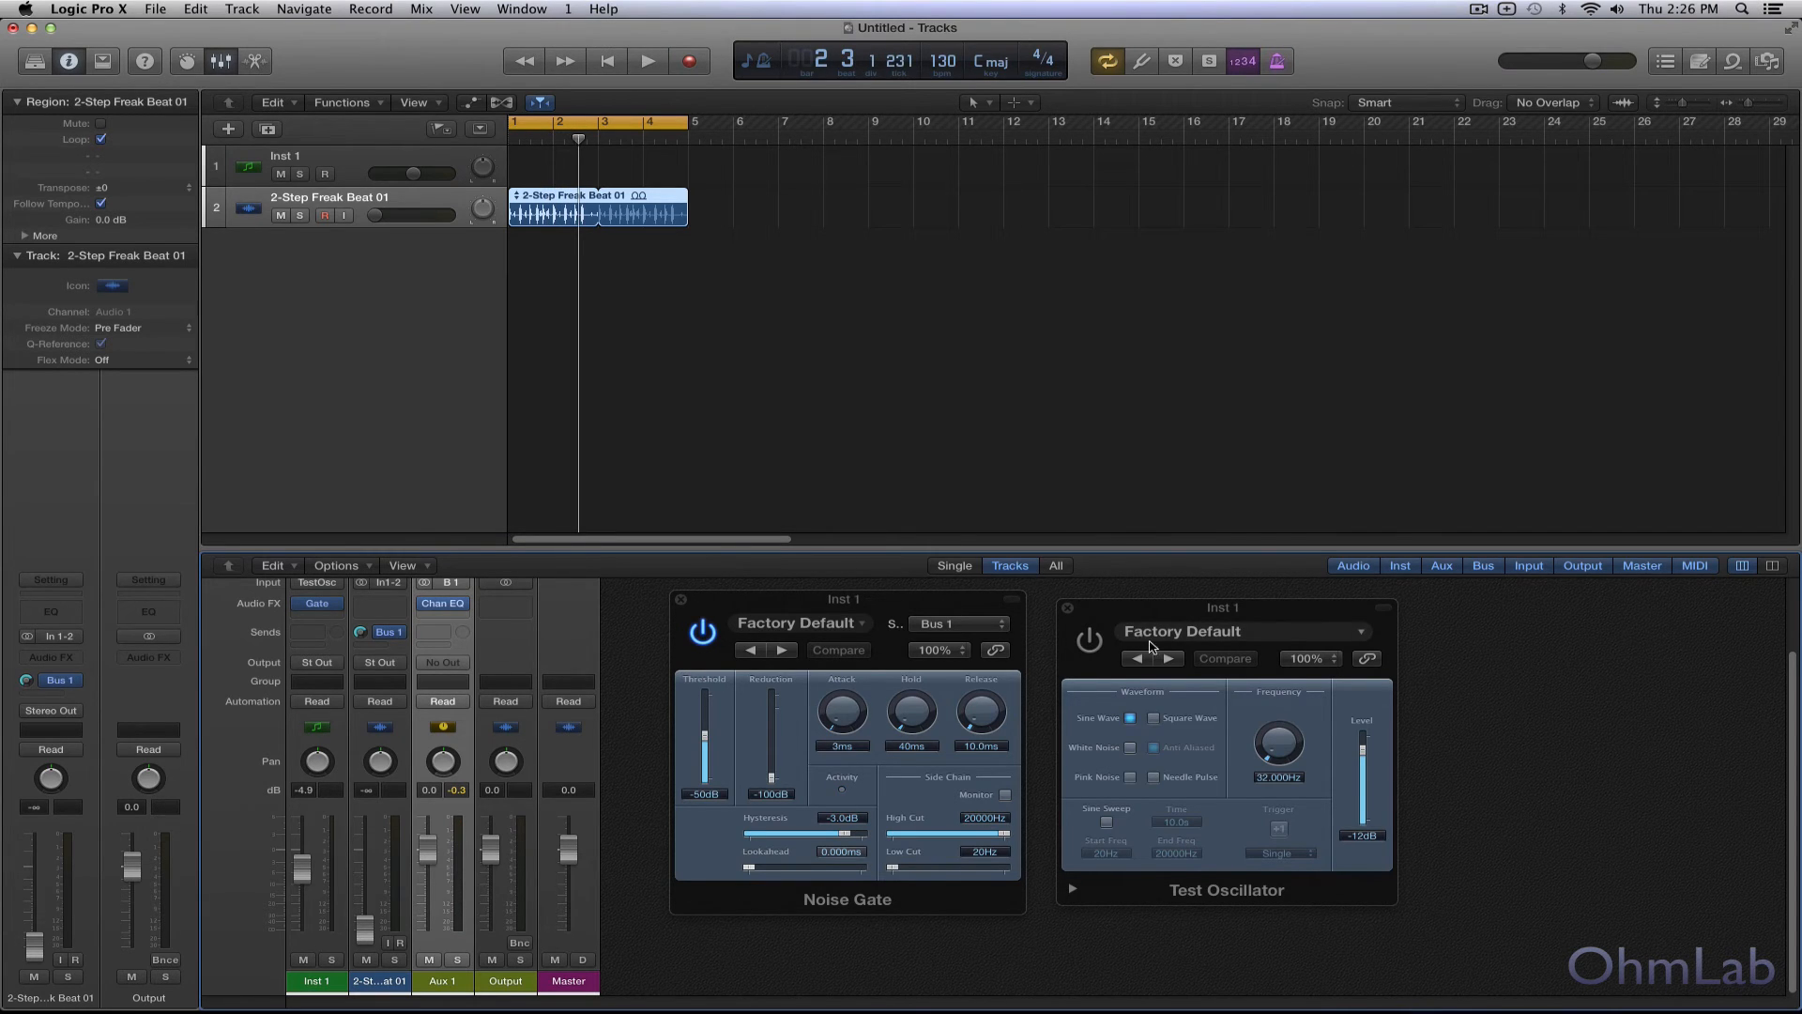
- Set the Test Oscillator's frequency to 40 Hz, bypass the Noise Gate, and switch the oscillator on
left_click_drag(1288, 751, 1288, 747)
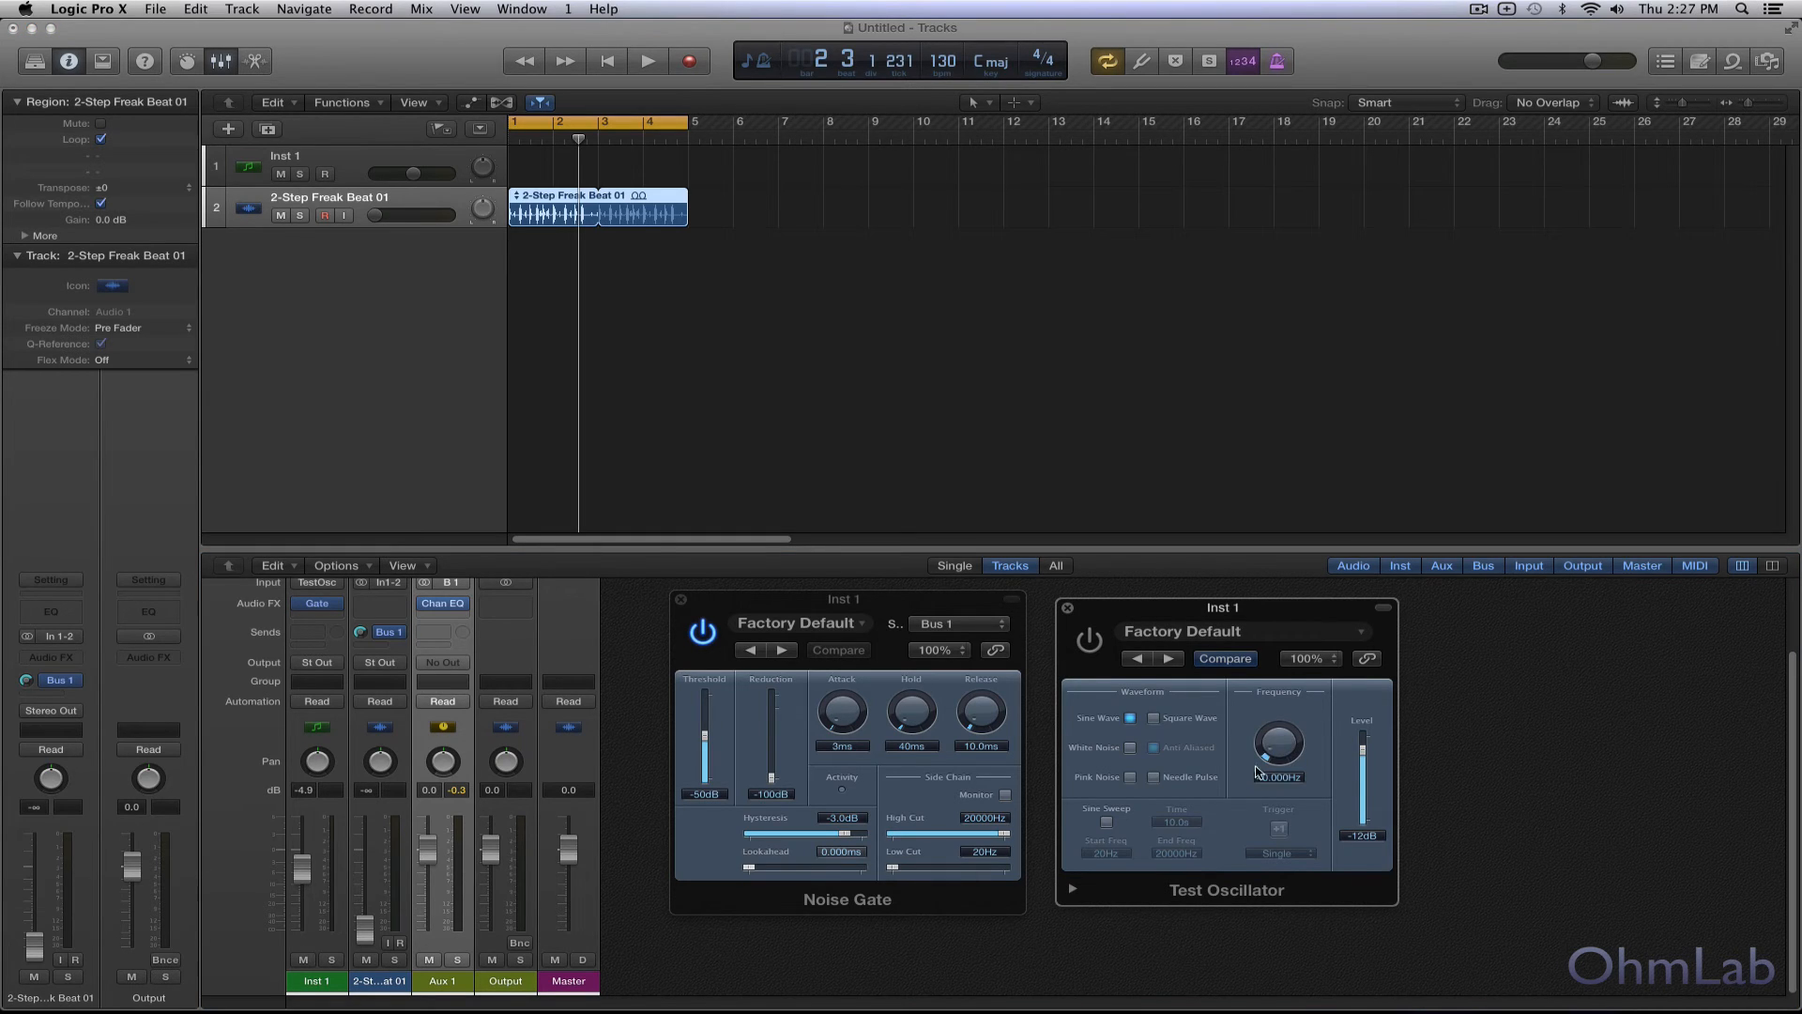
left_click(706, 630)
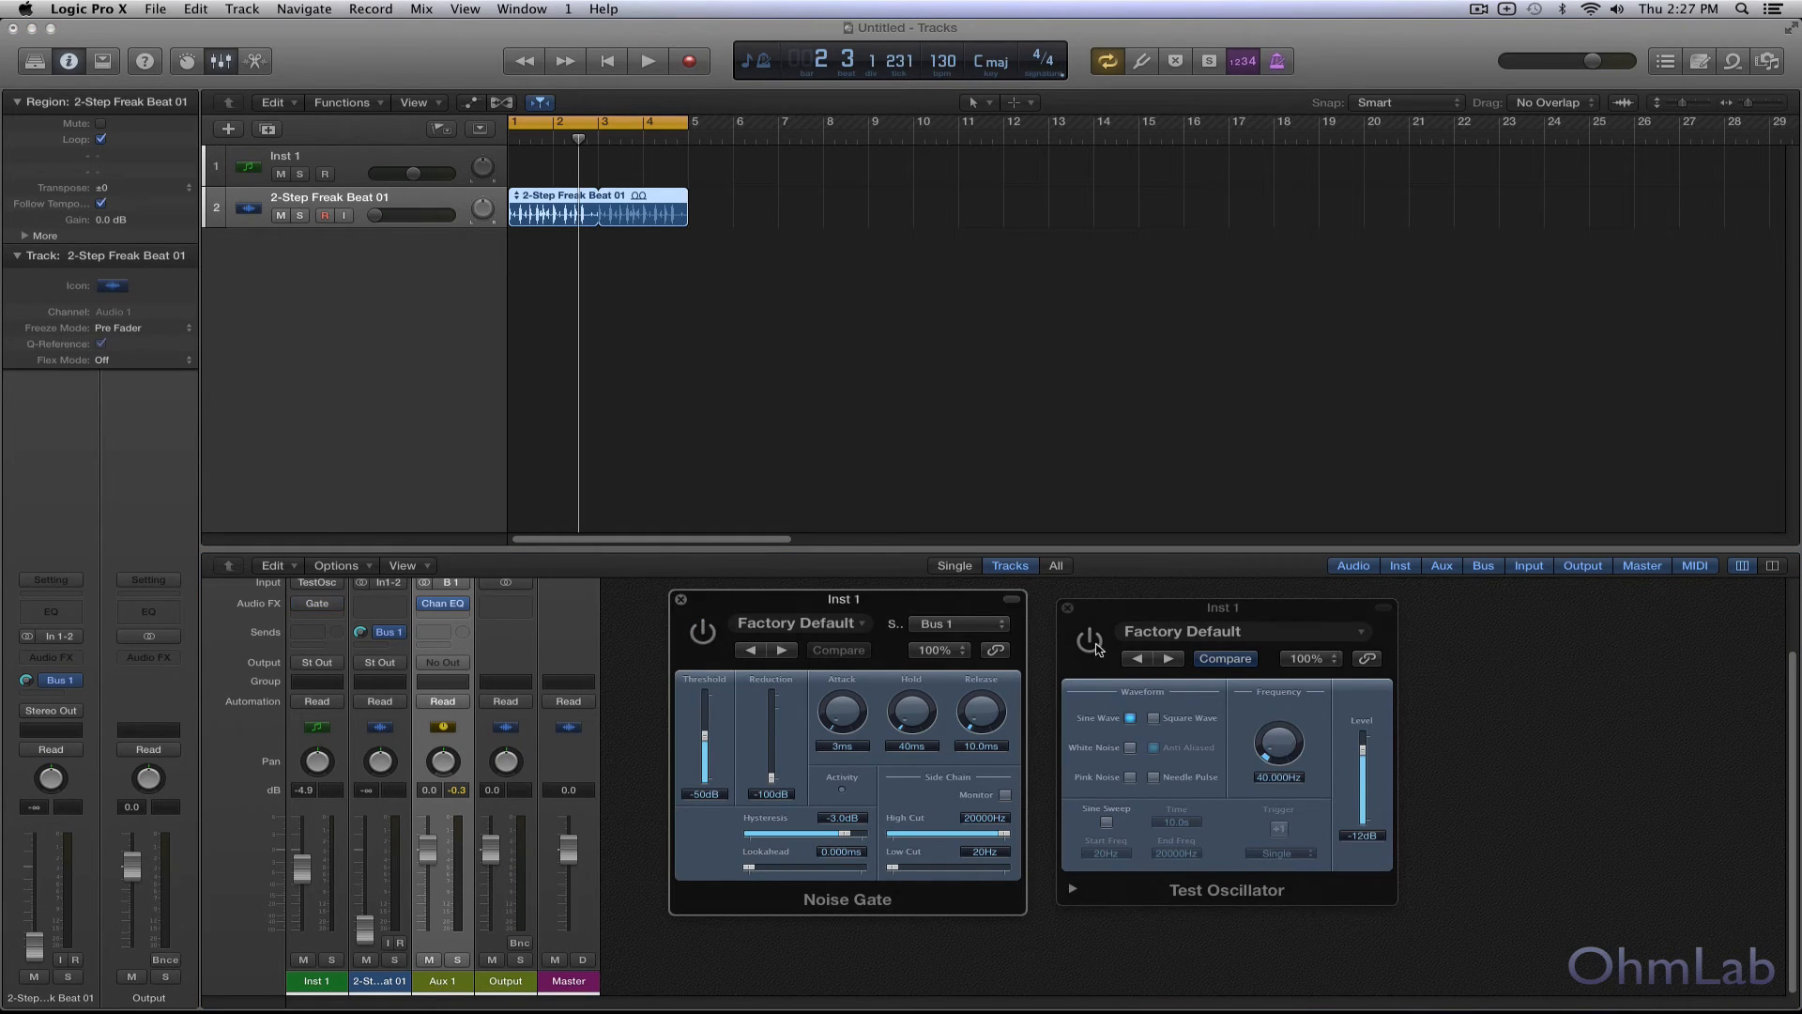
left_click(1092, 644)
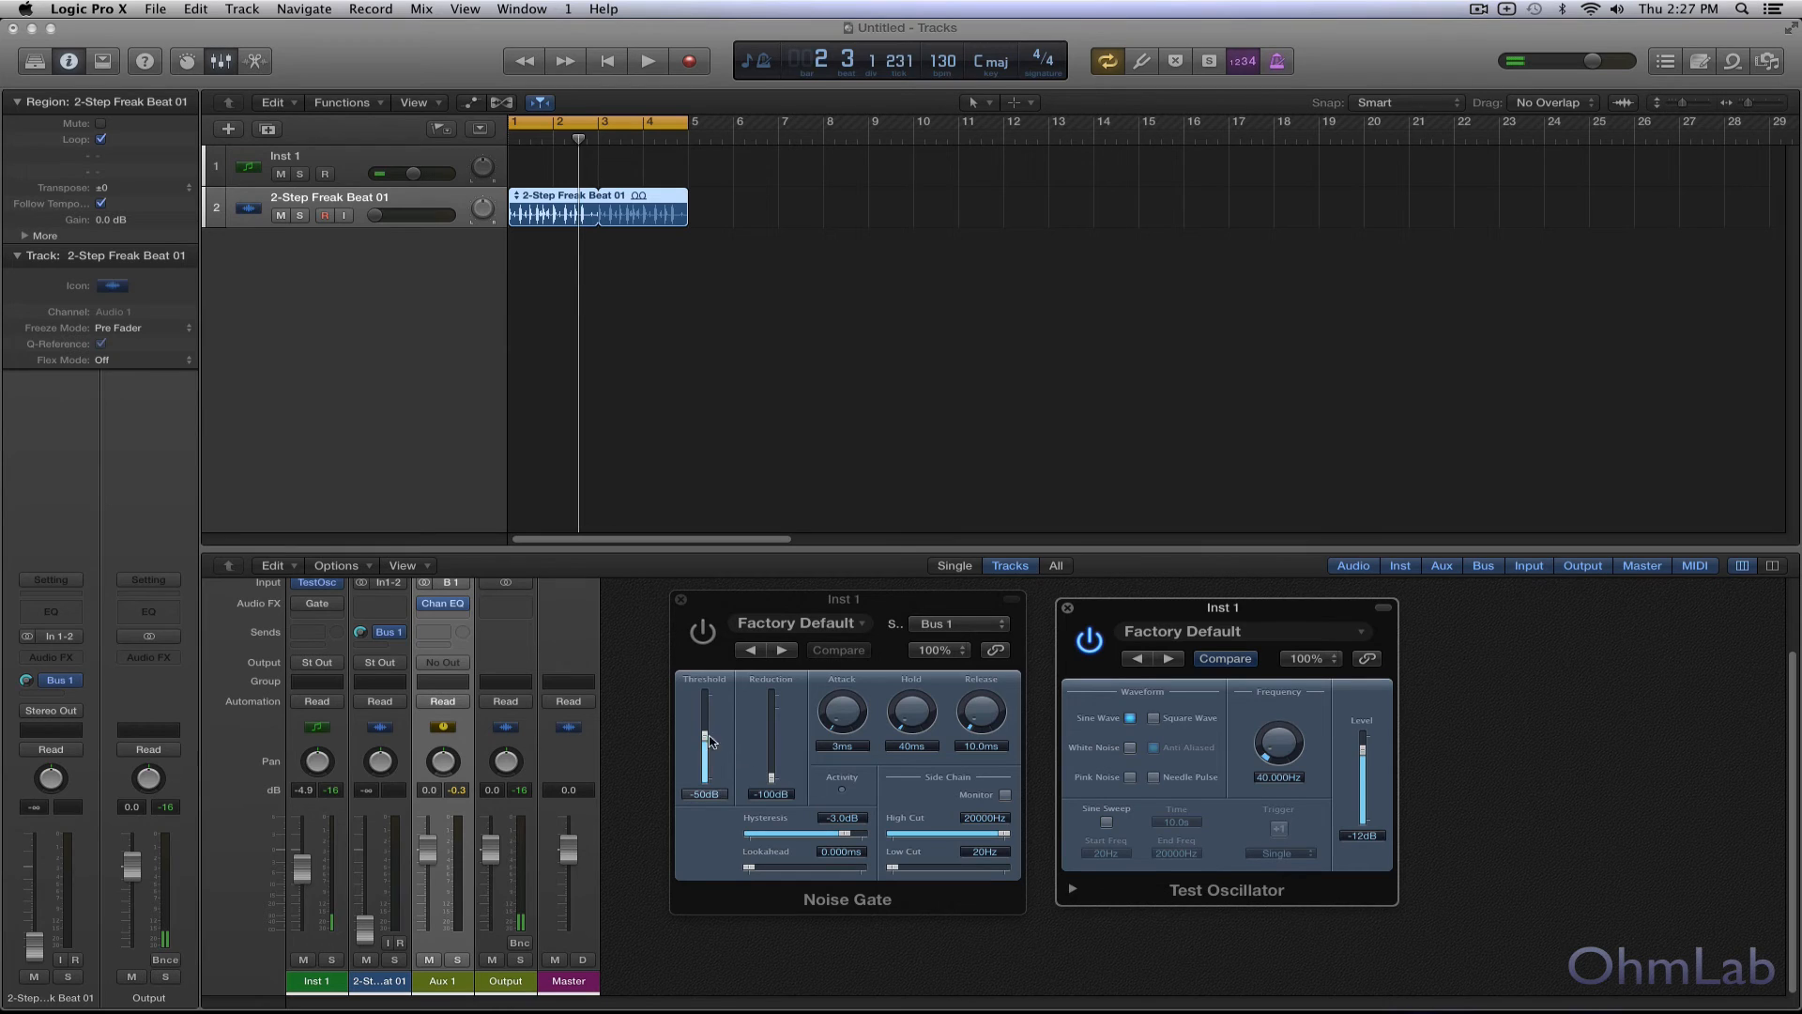
- Re-enable the Noise Gate with threshold -5 dB, attack 15 ms, lookahead 20 ms and side-chain high cut 200 Hz, and start playback
left_click_drag(705, 741, 706, 720)
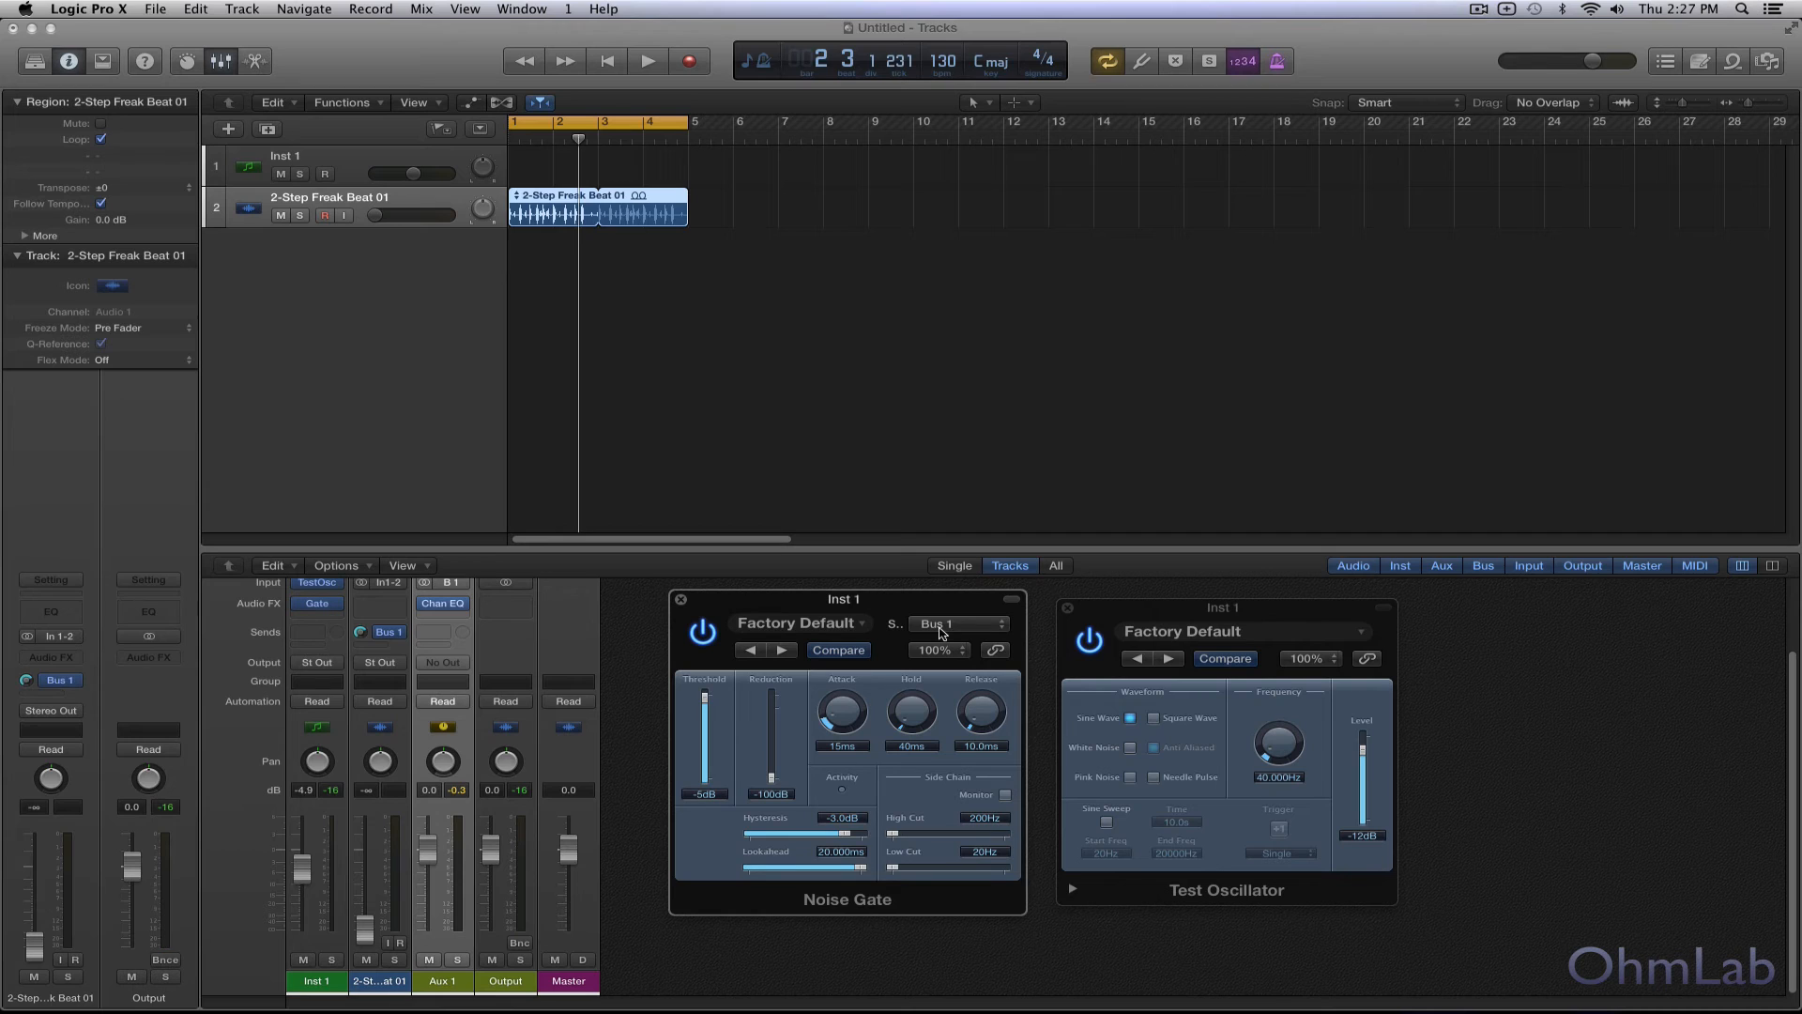
key("space")
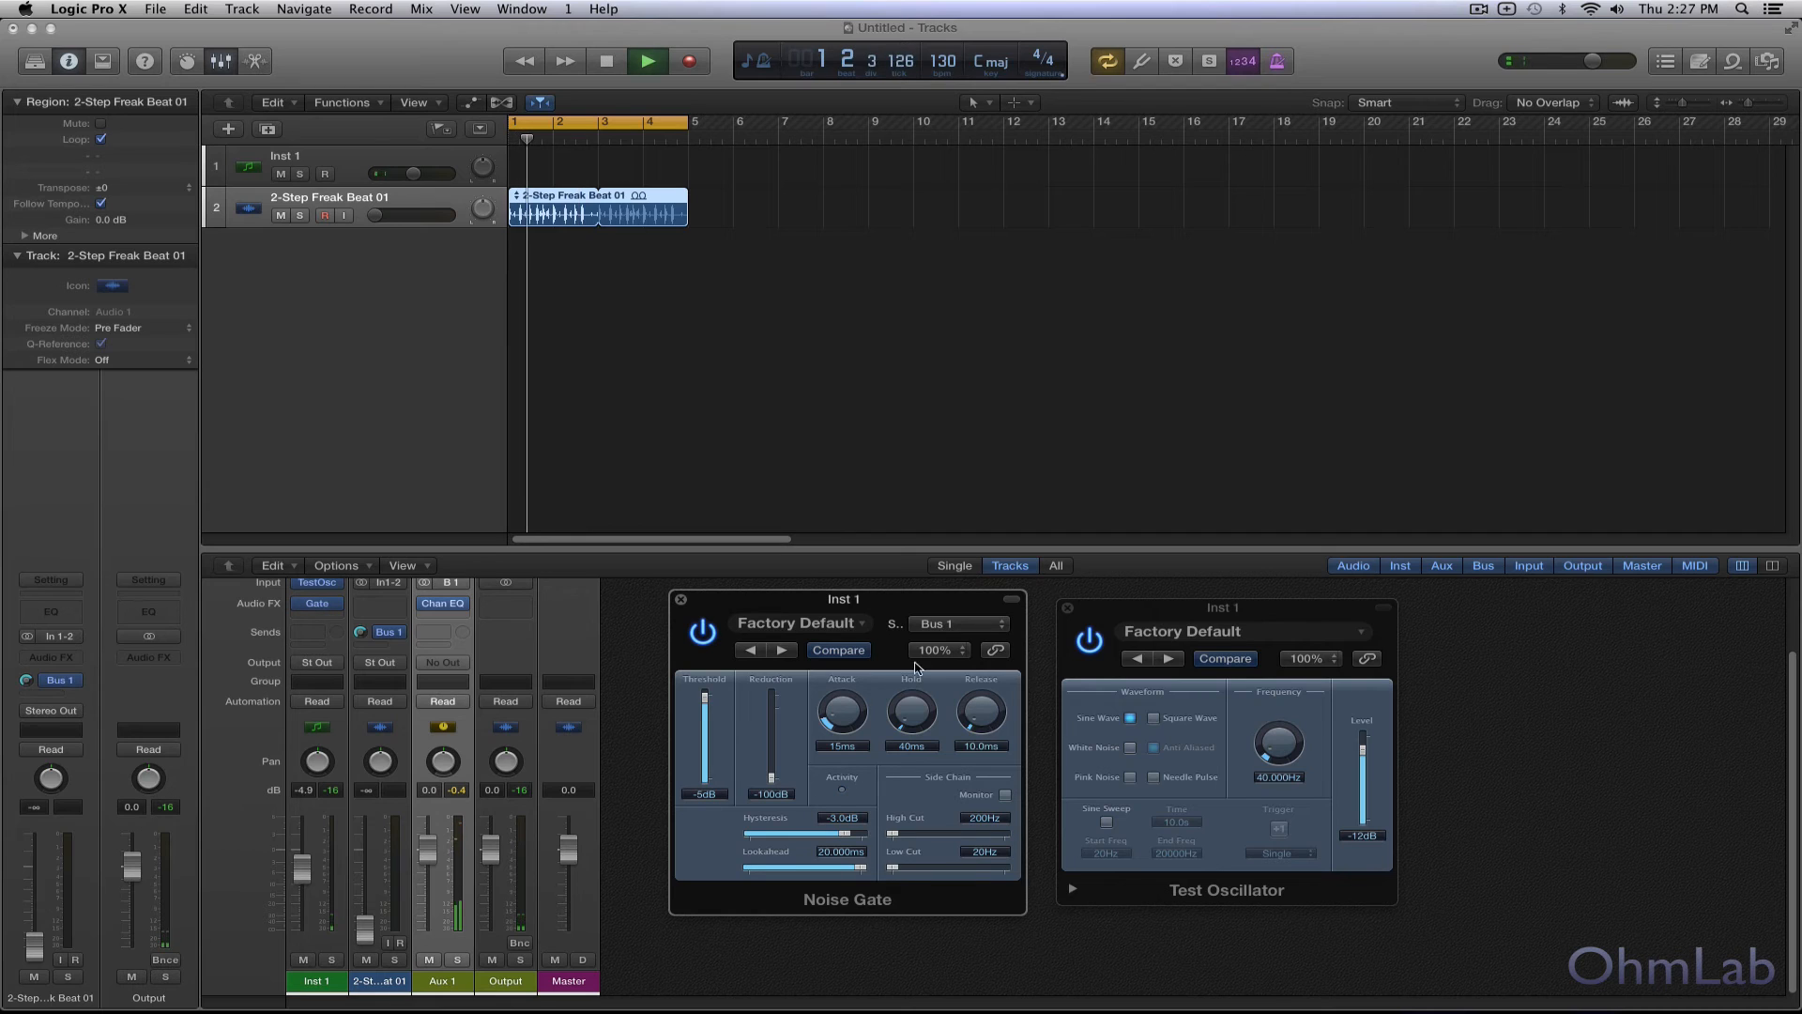
- Fine-tune the Noise Gate during playback to an attack of 14 ms, a release of 42.8 ms and a threshold of -13 dB
left_click_drag(848, 715, 987, 718)
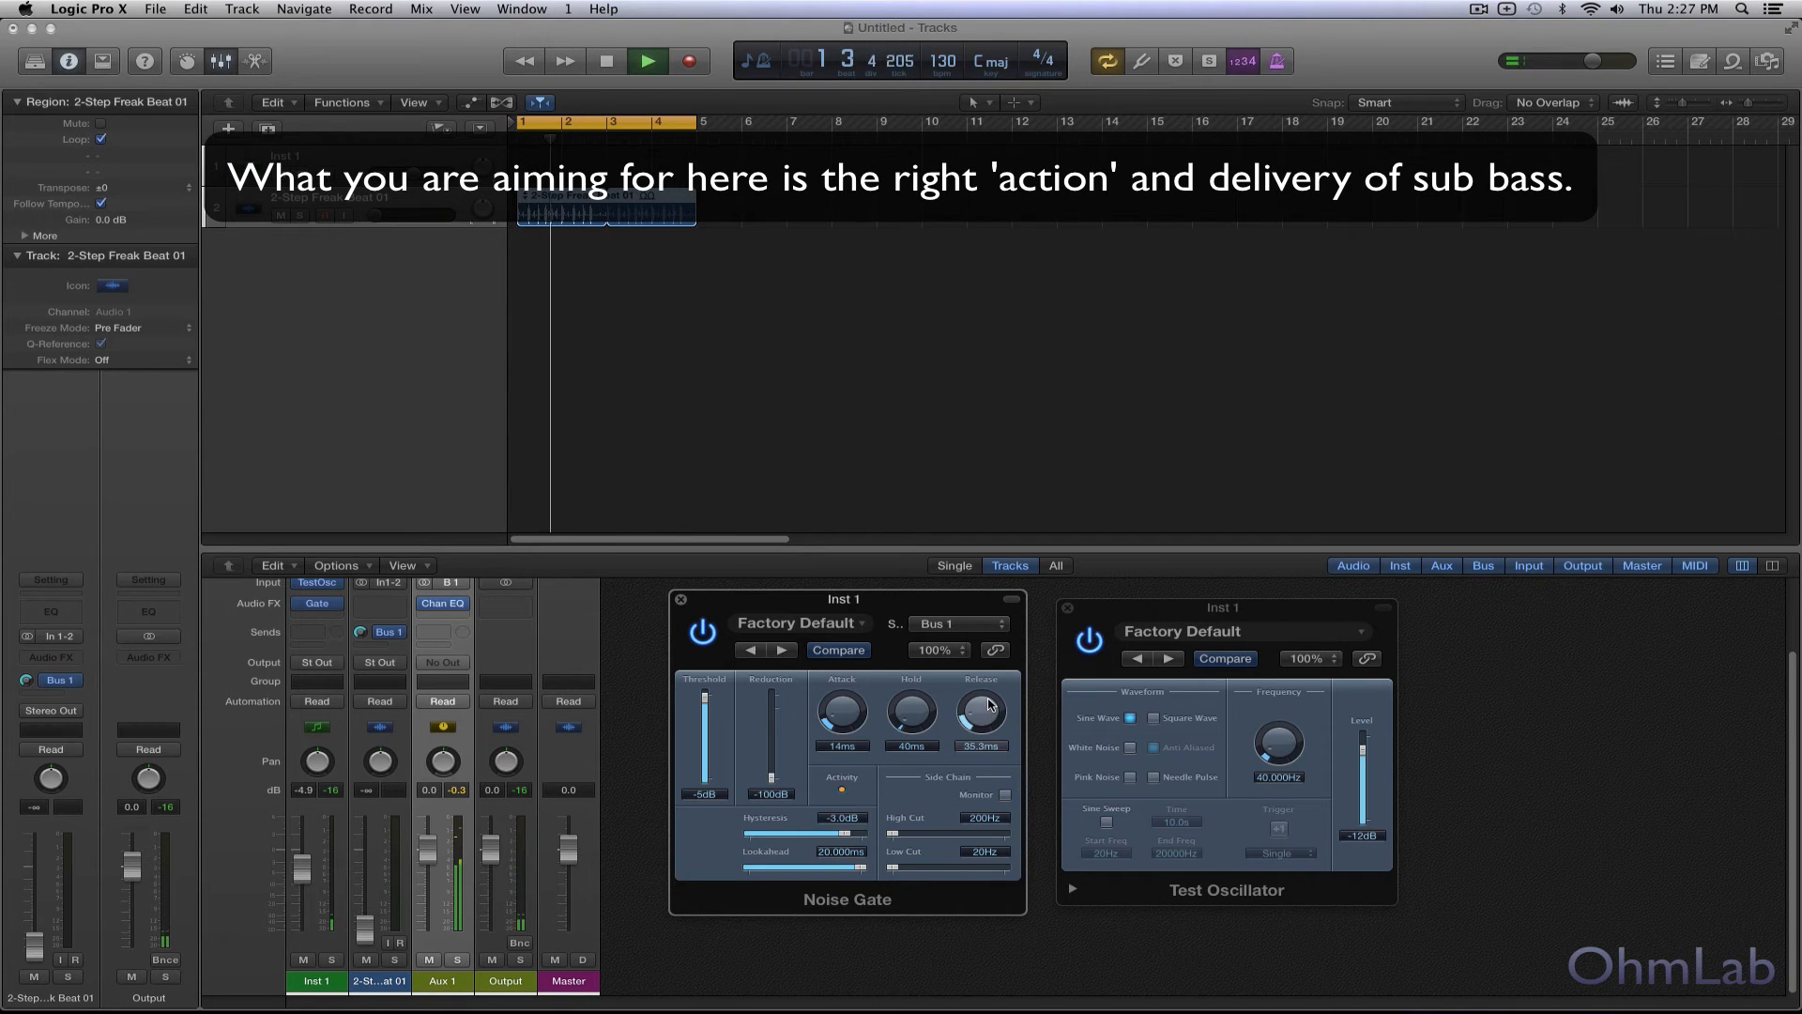
left_click_drag(990, 706, 991, 699)
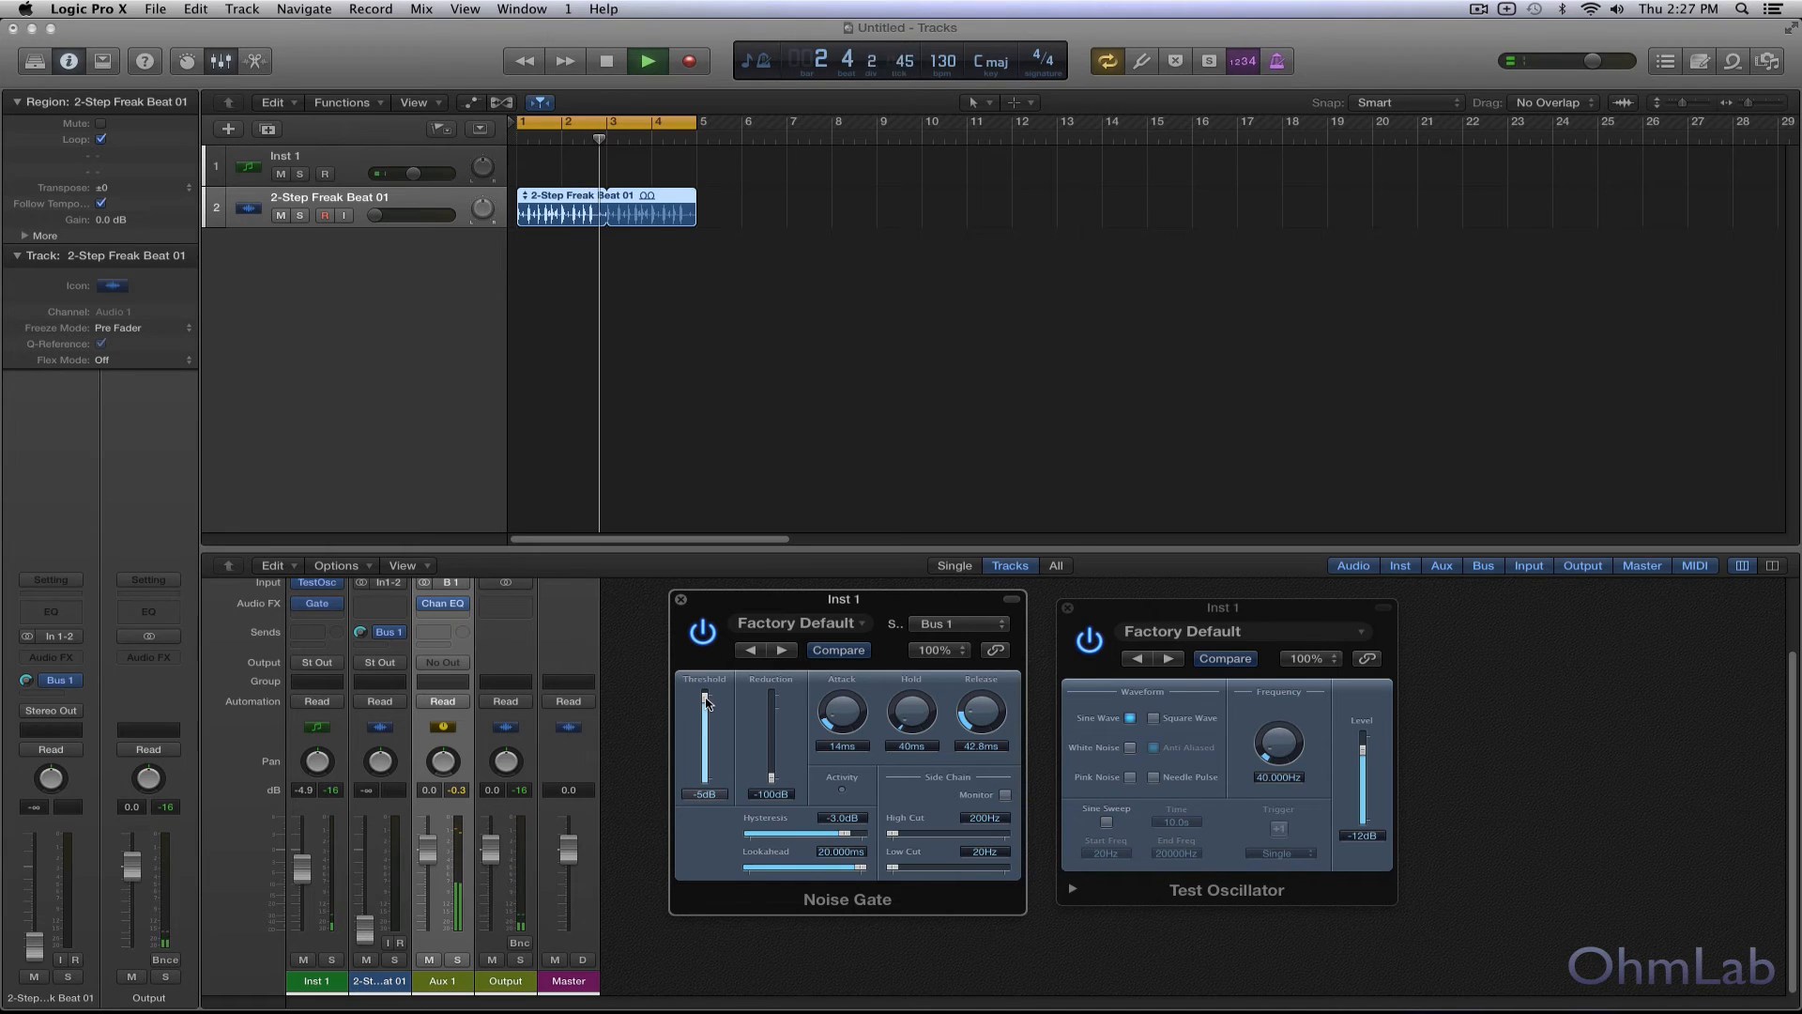
left_click_drag(707, 702, 708, 705)
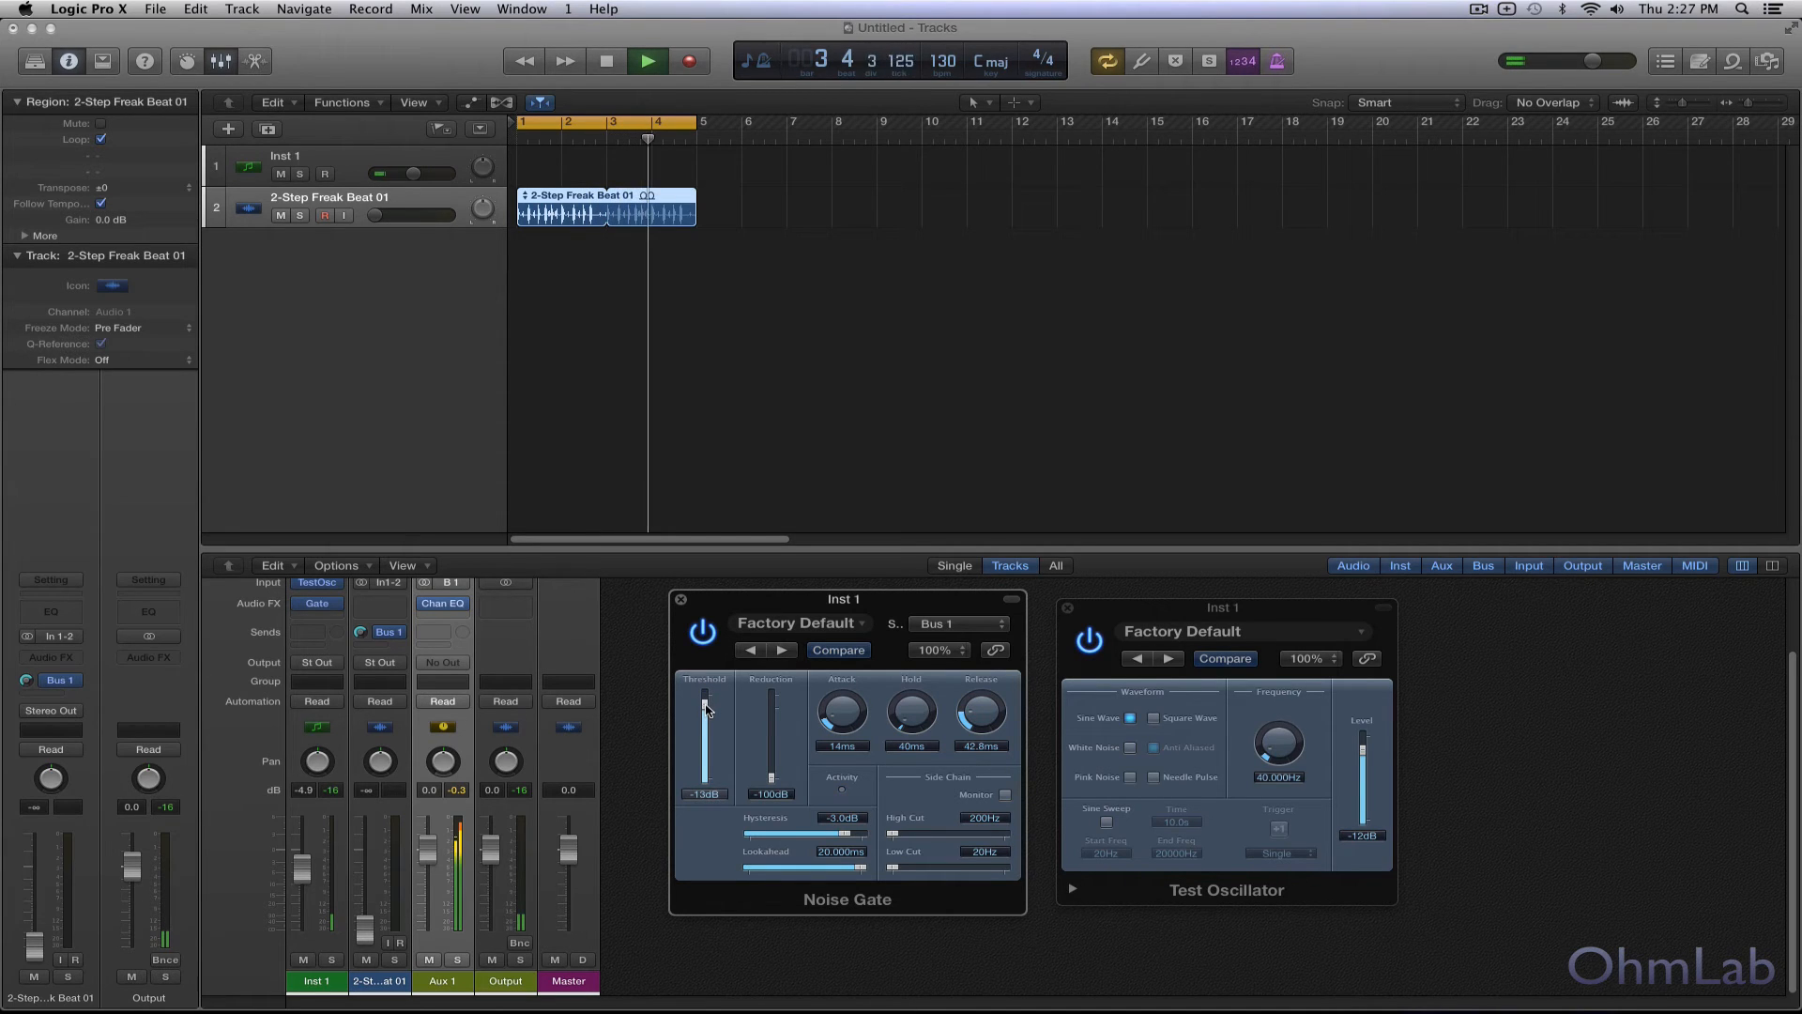
- Audition the Test Oscillator at 165 Hz while setting the Noise Gate to threshold -8 dB, hold 30 ms and release 29.1 ms, and return it to 40 Hz
left_click_drag(1281, 745, 1285, 742)
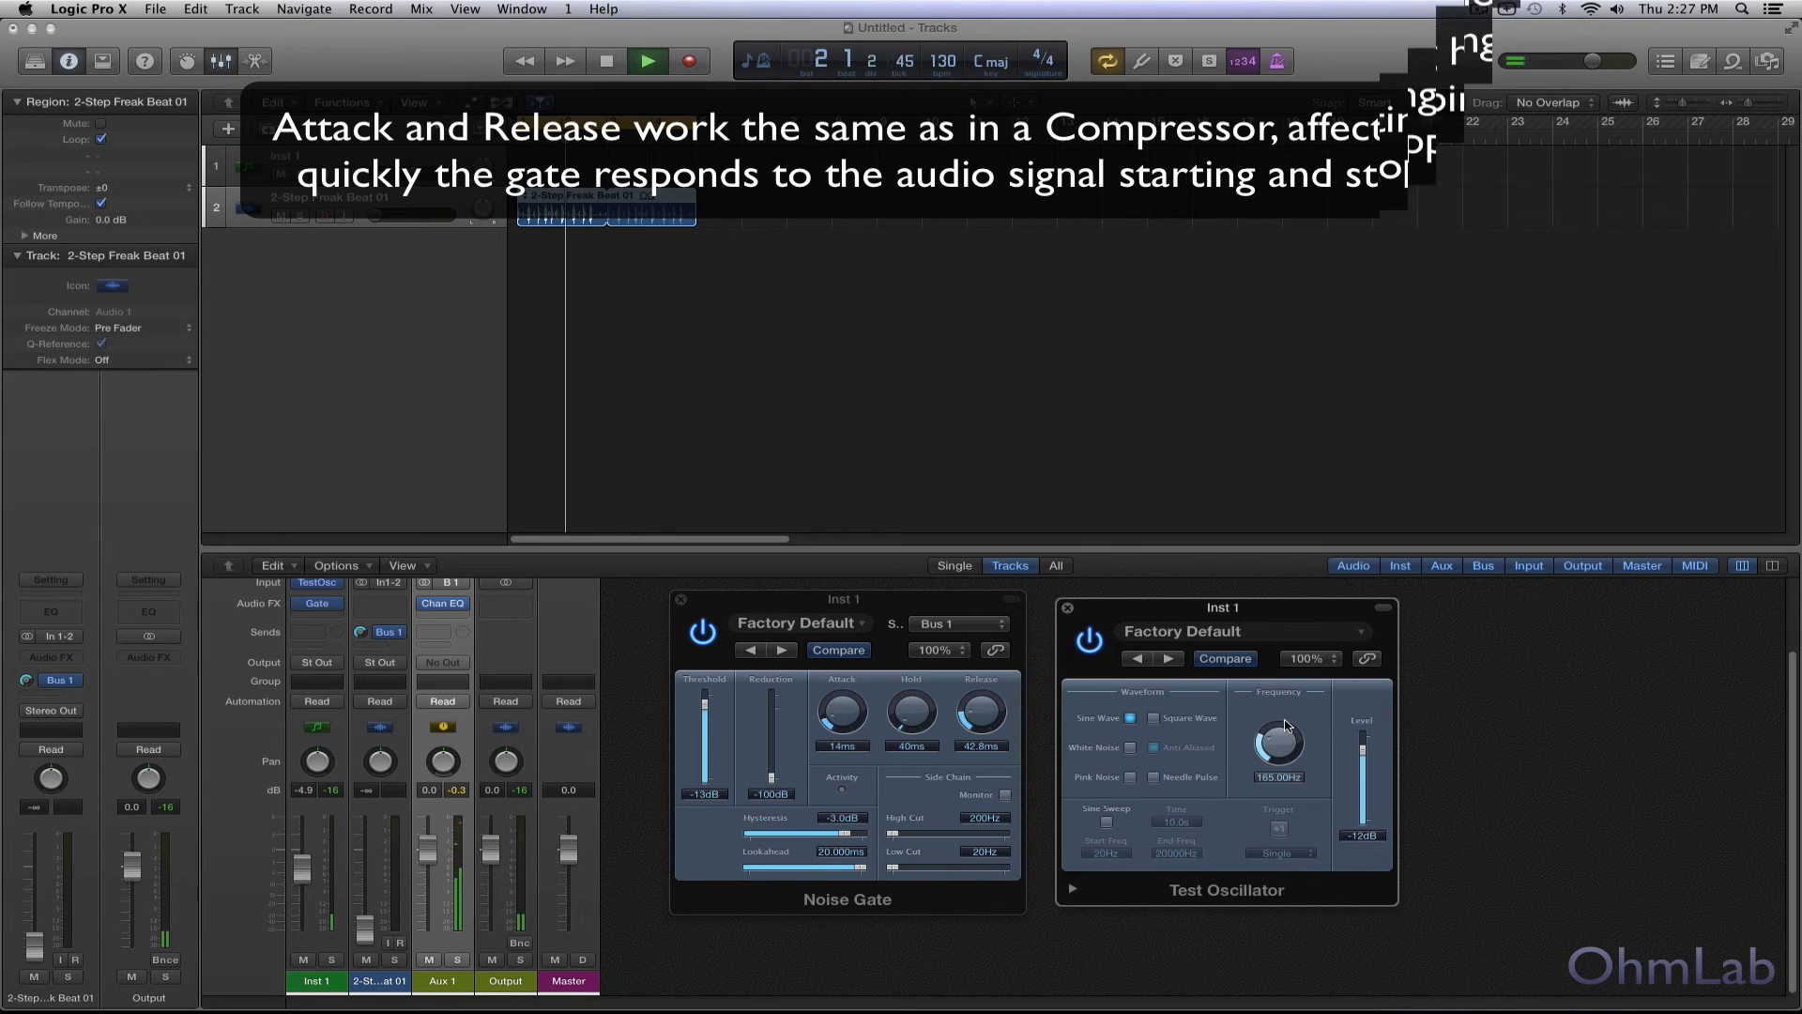
left_click_drag(1284, 723, 1285, 738)
left_click(707, 707)
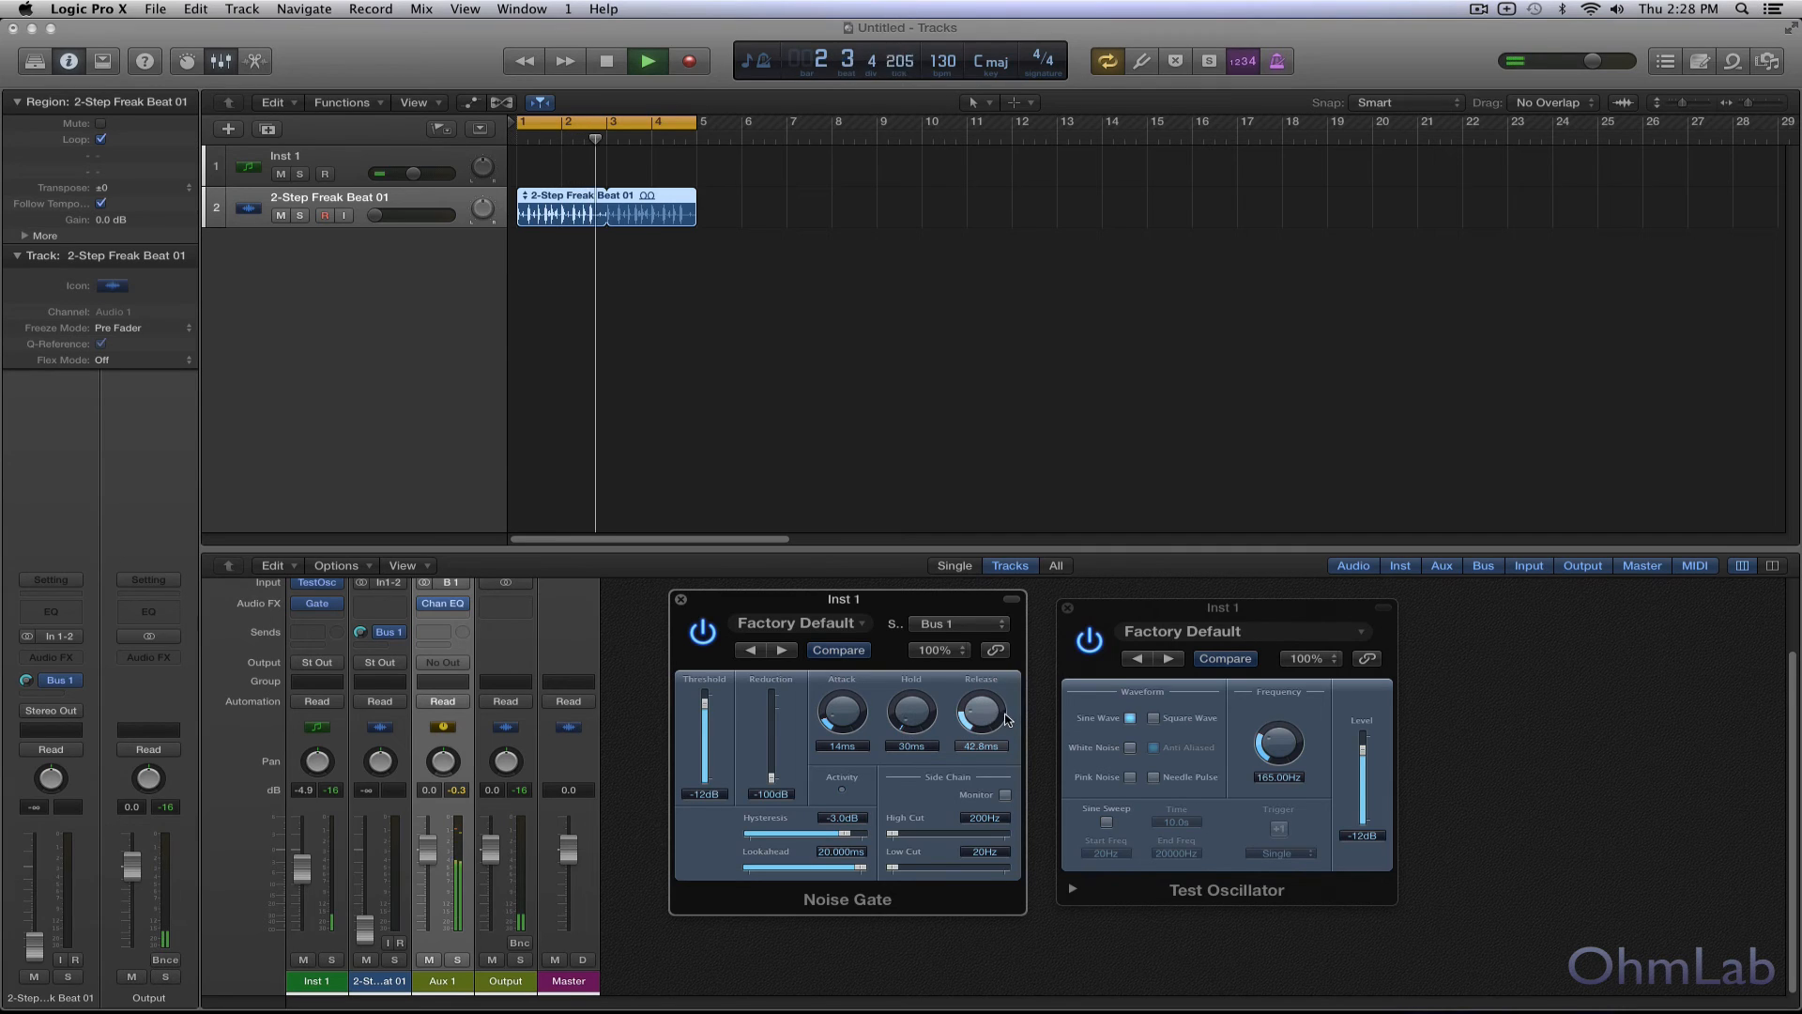
scroll(985, 719, "down", 2)
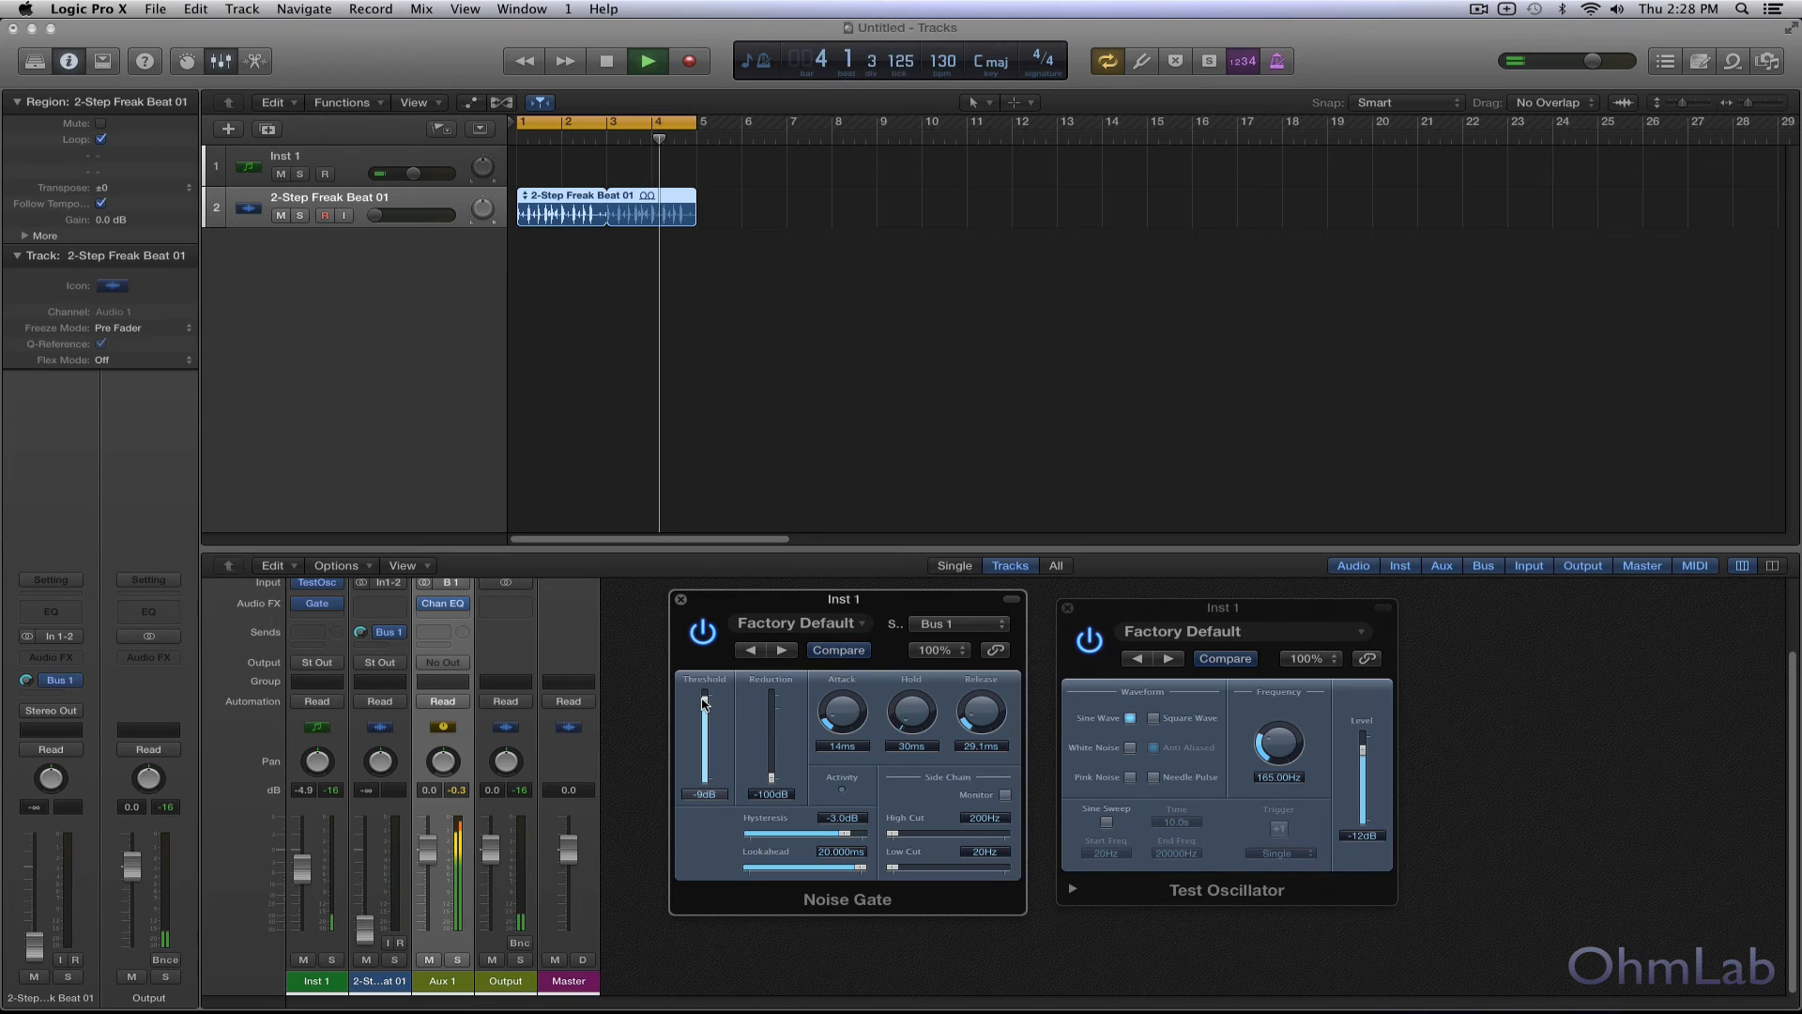
left_click_drag(705, 704, 705, 702)
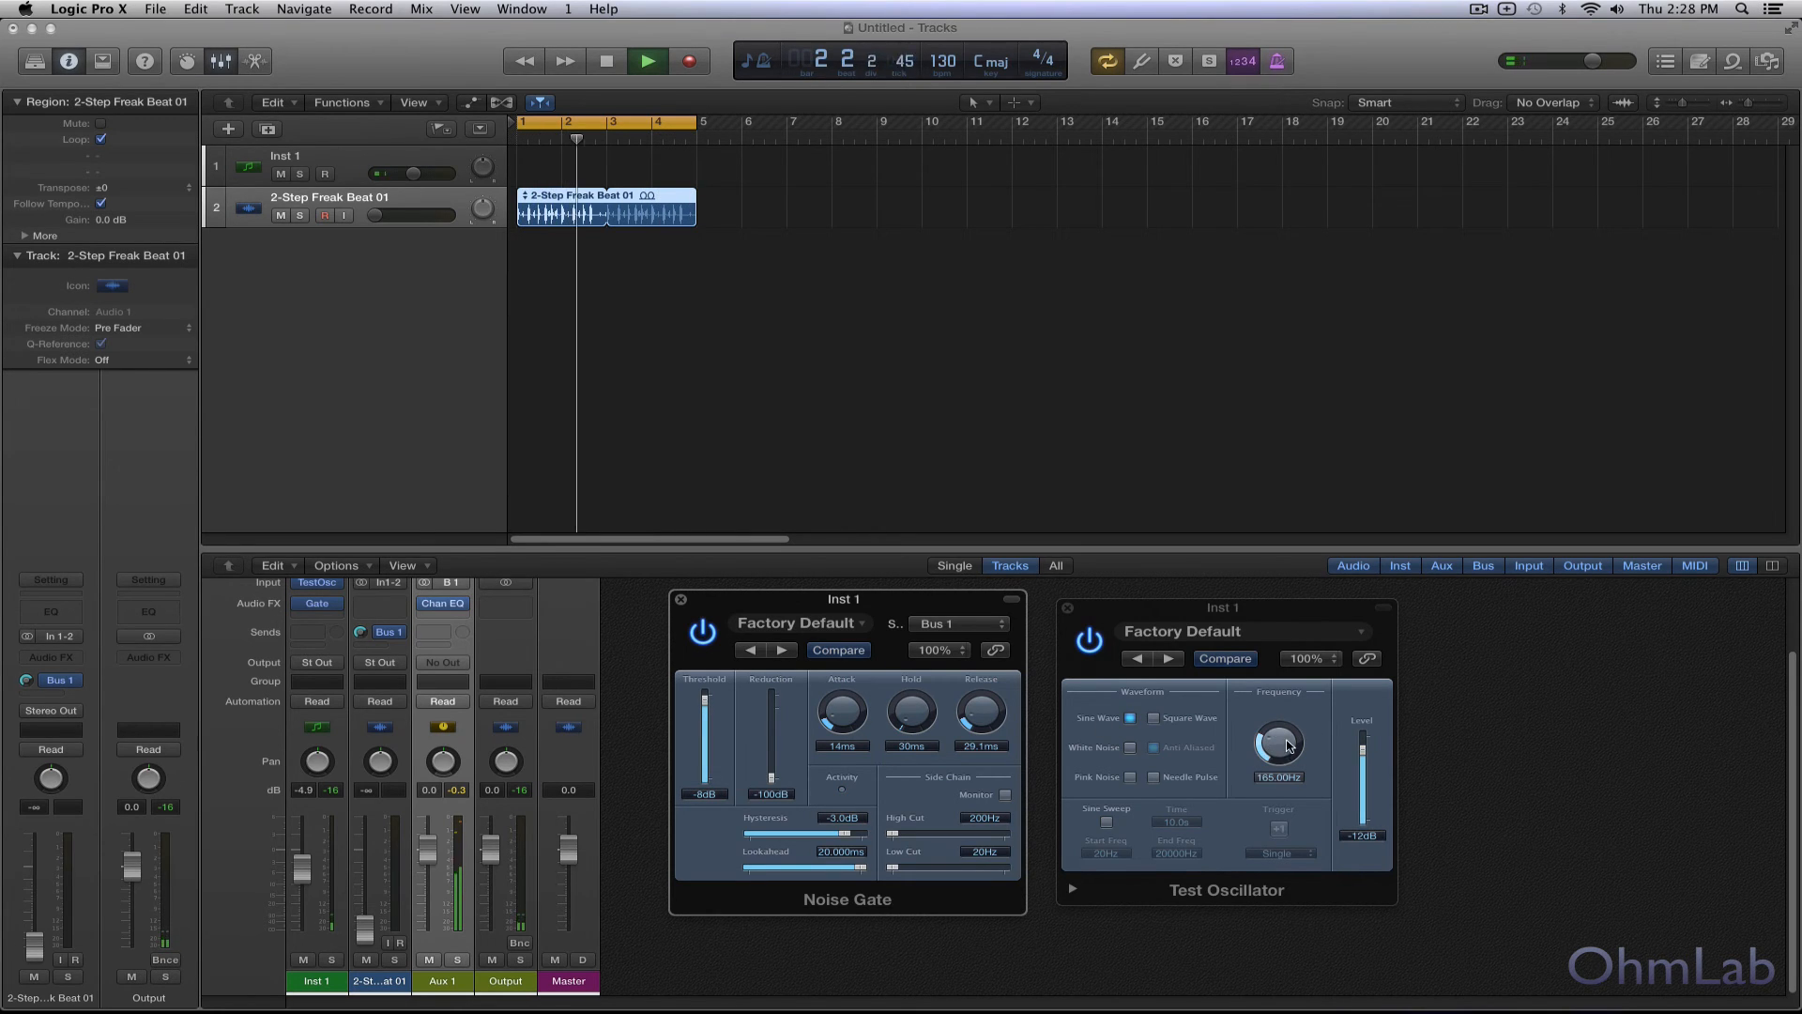
left_click_drag(1282, 743, 1292, 768)
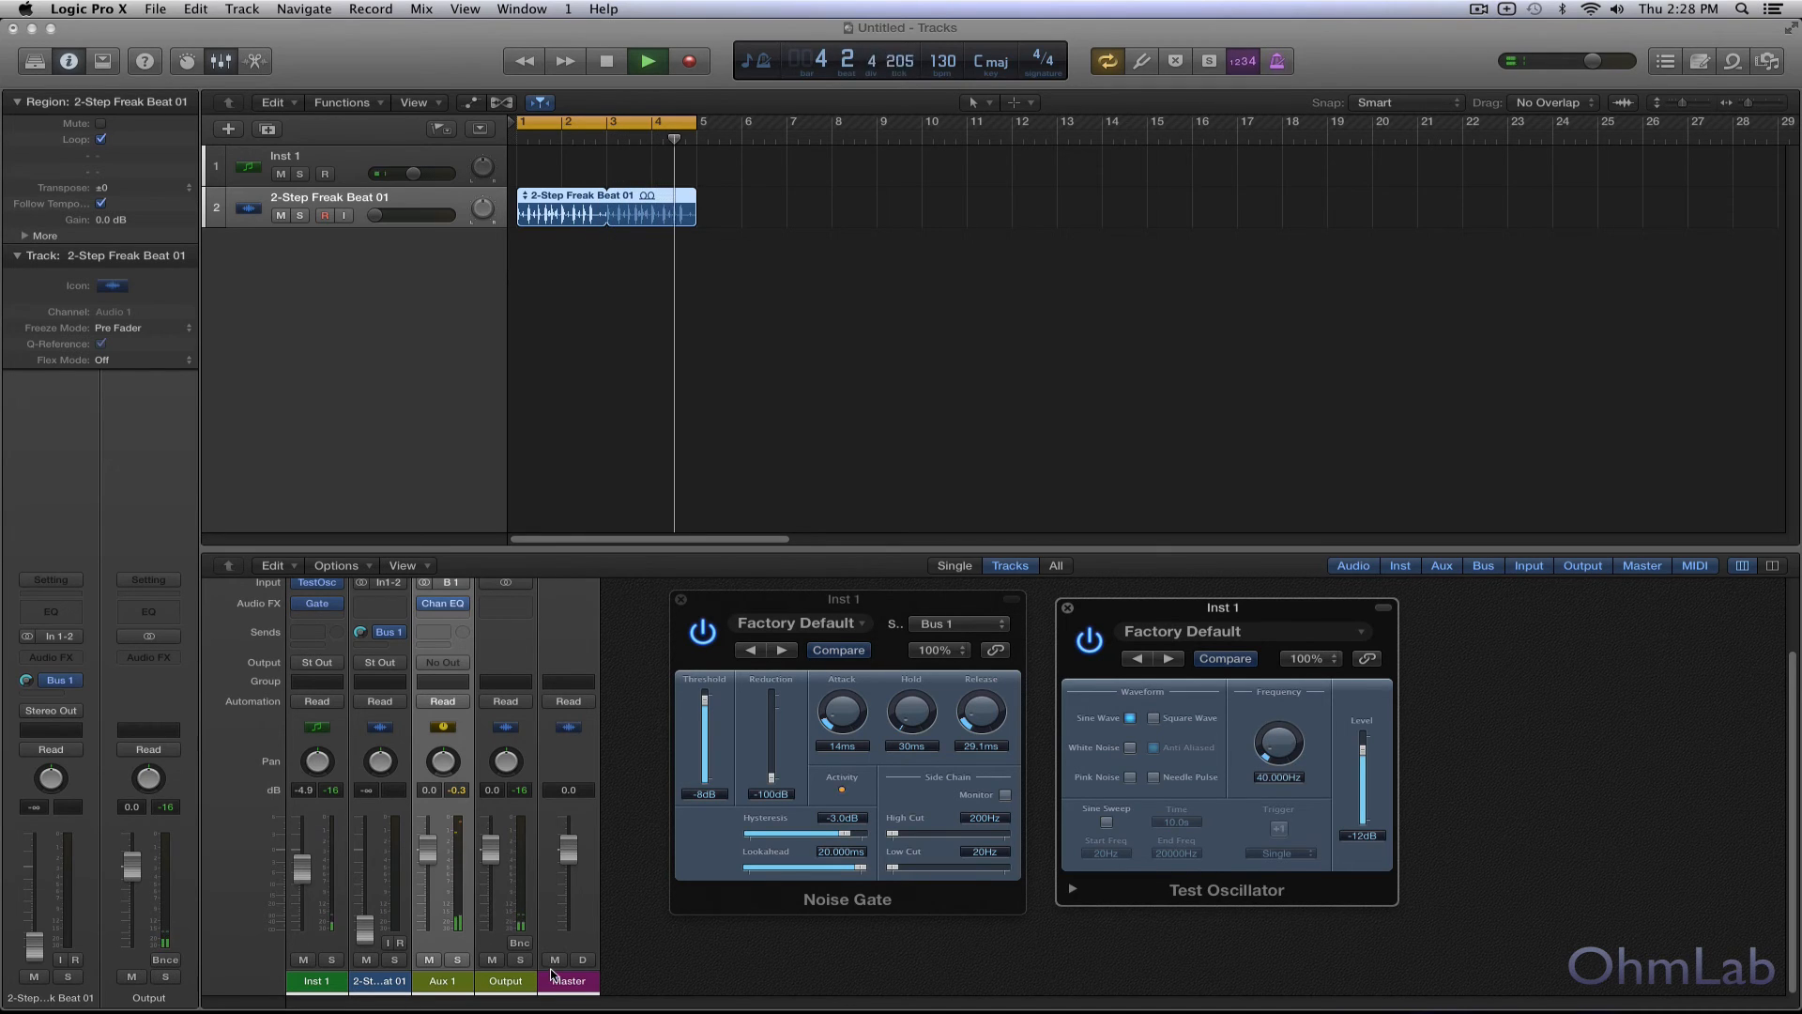
- Balance the mix with the loop's fader at -2.2 dB, the Test Oscillator at 33 Hz and -4 dB, and Inst 1's fader at about -3 dB
left_click_drag(365, 930, 365, 858)
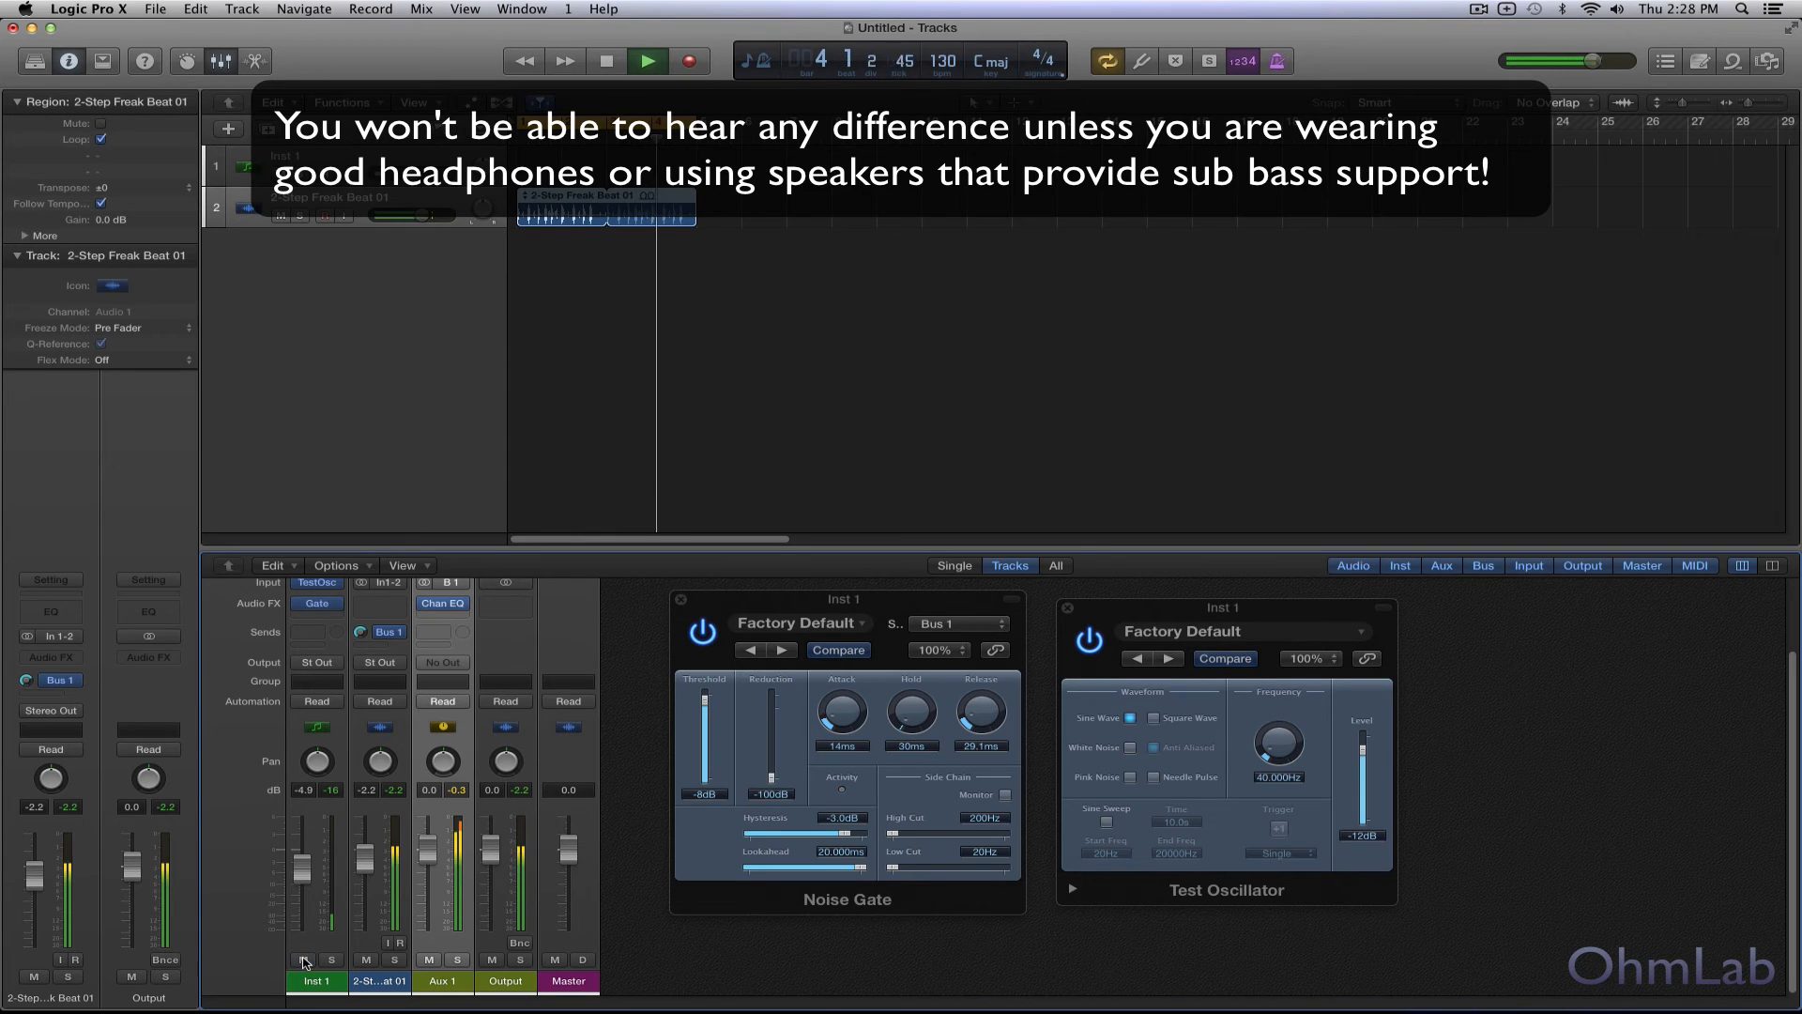
left_click_drag(1365, 759, 1365, 748)
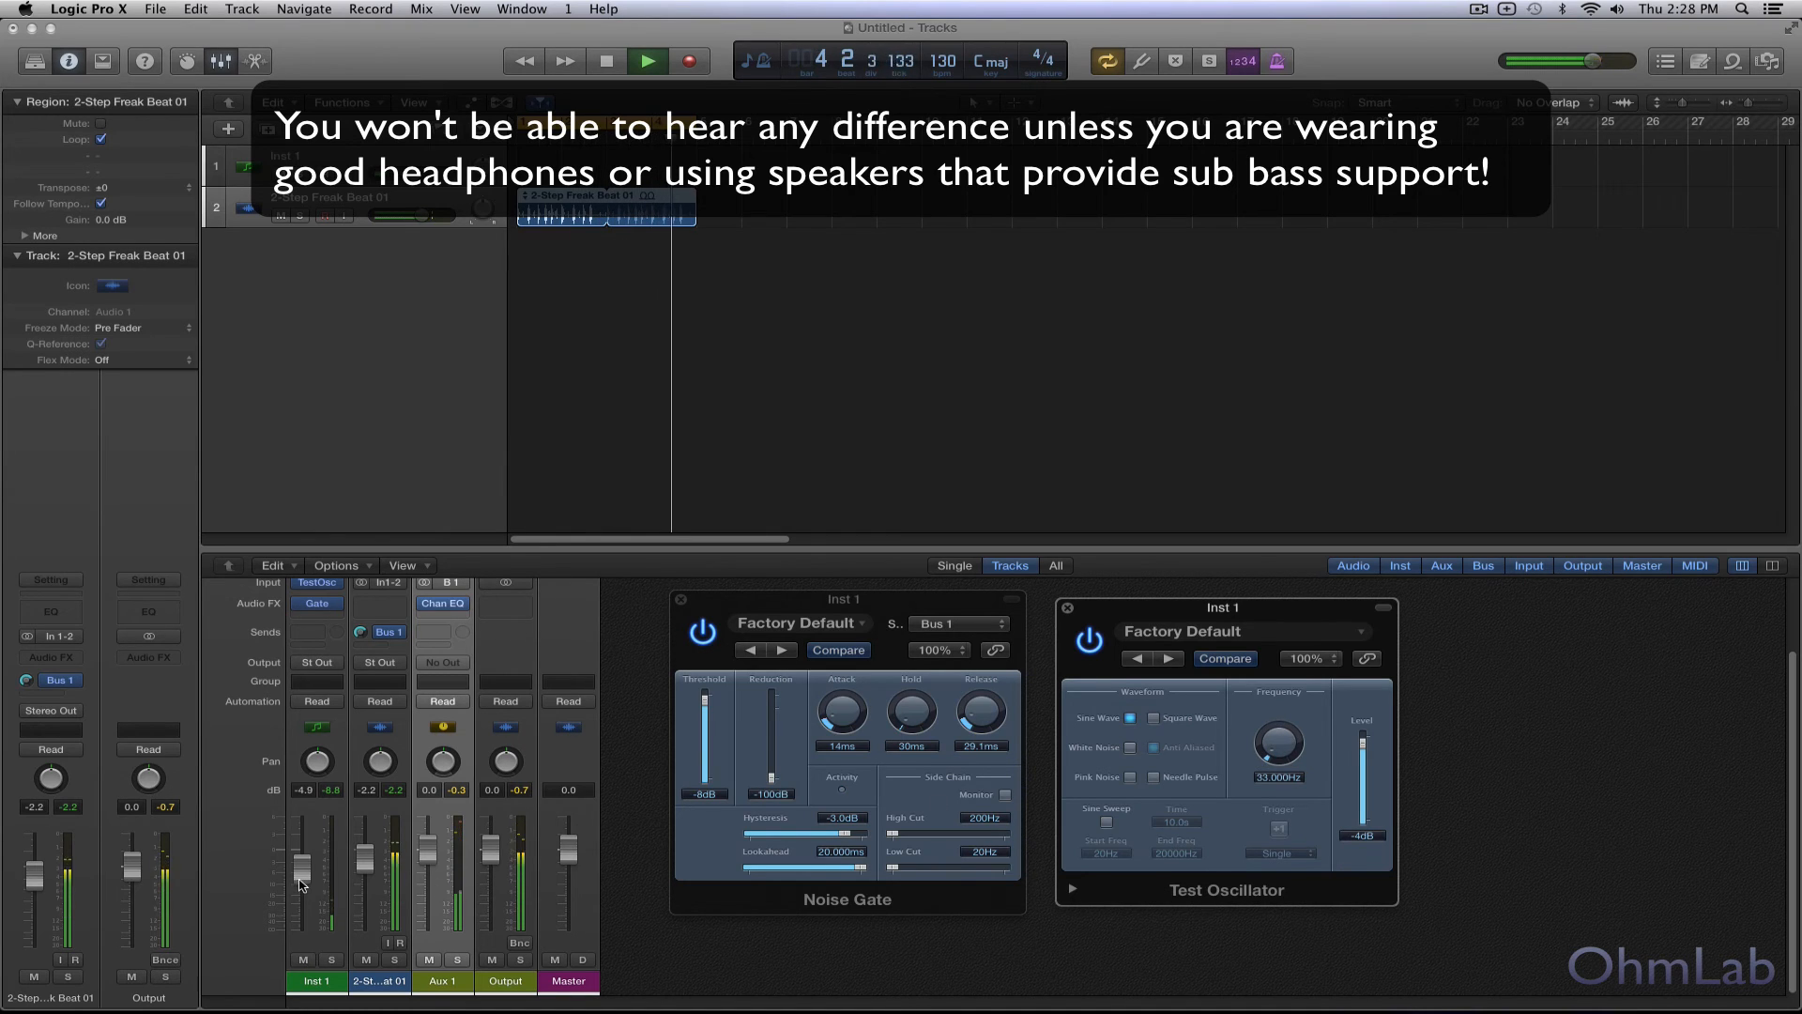
left_click_drag(301, 885, 300, 875)
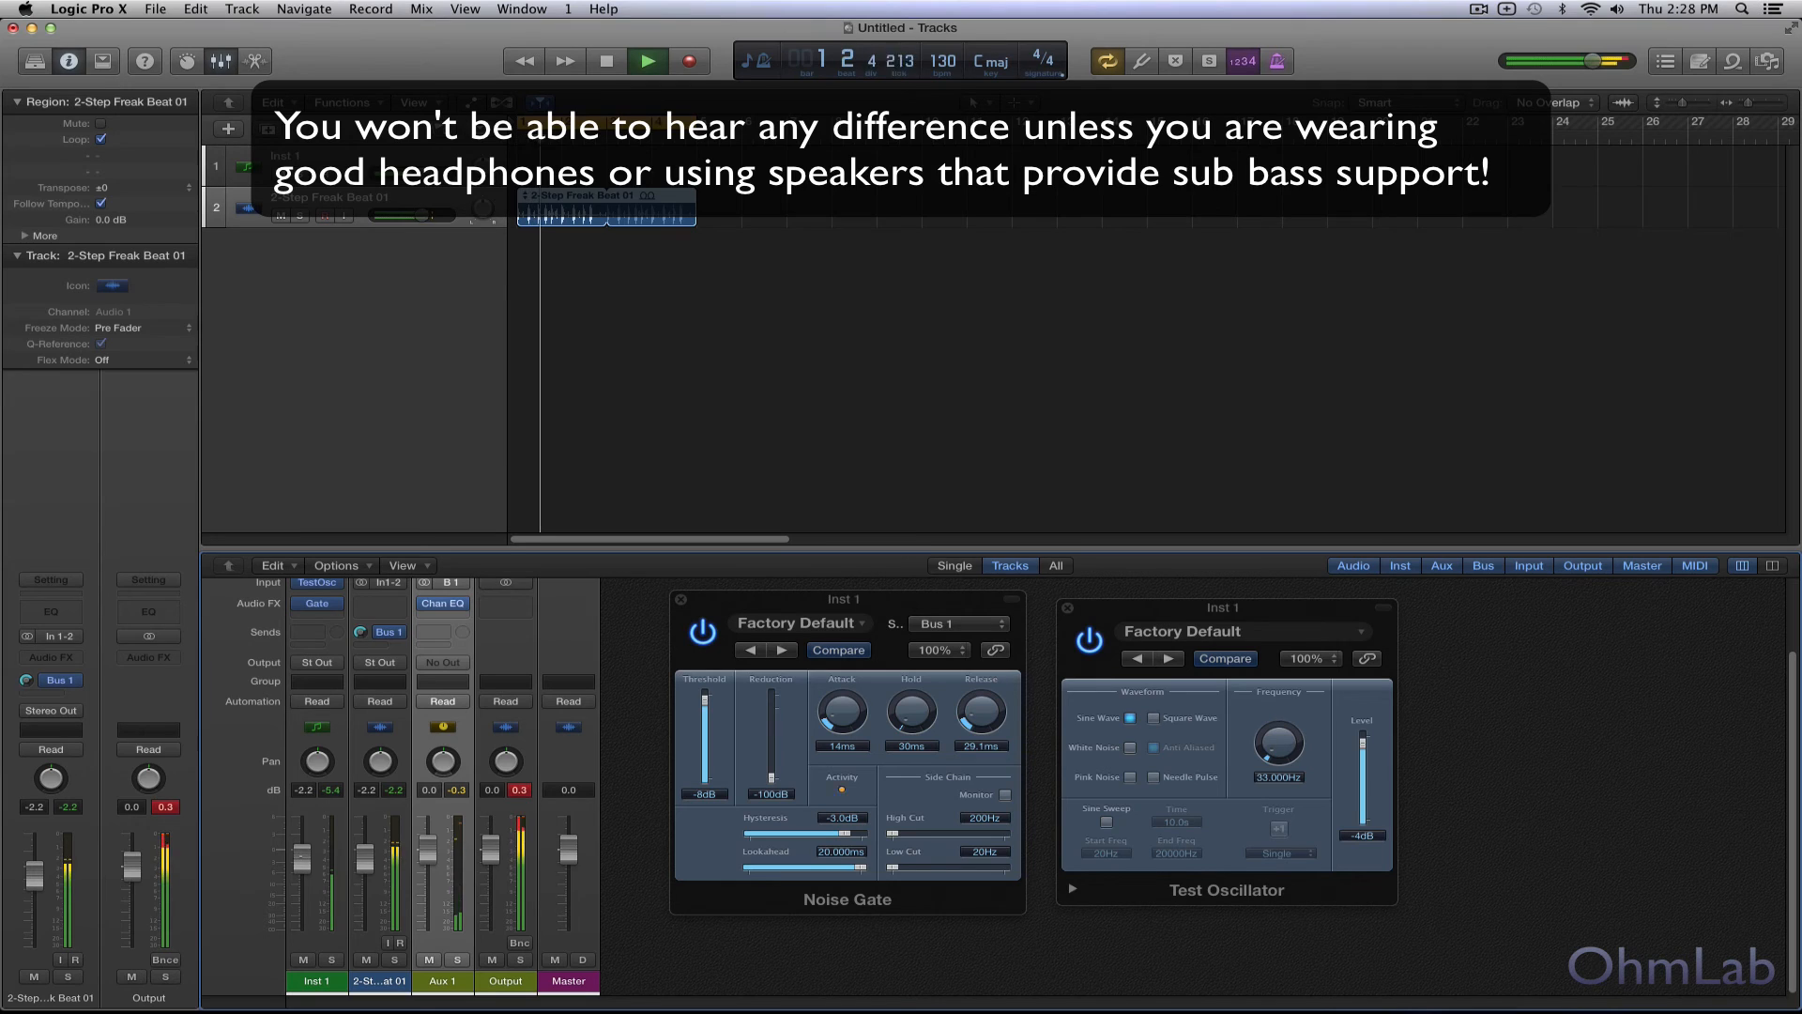
left_click(523, 794)
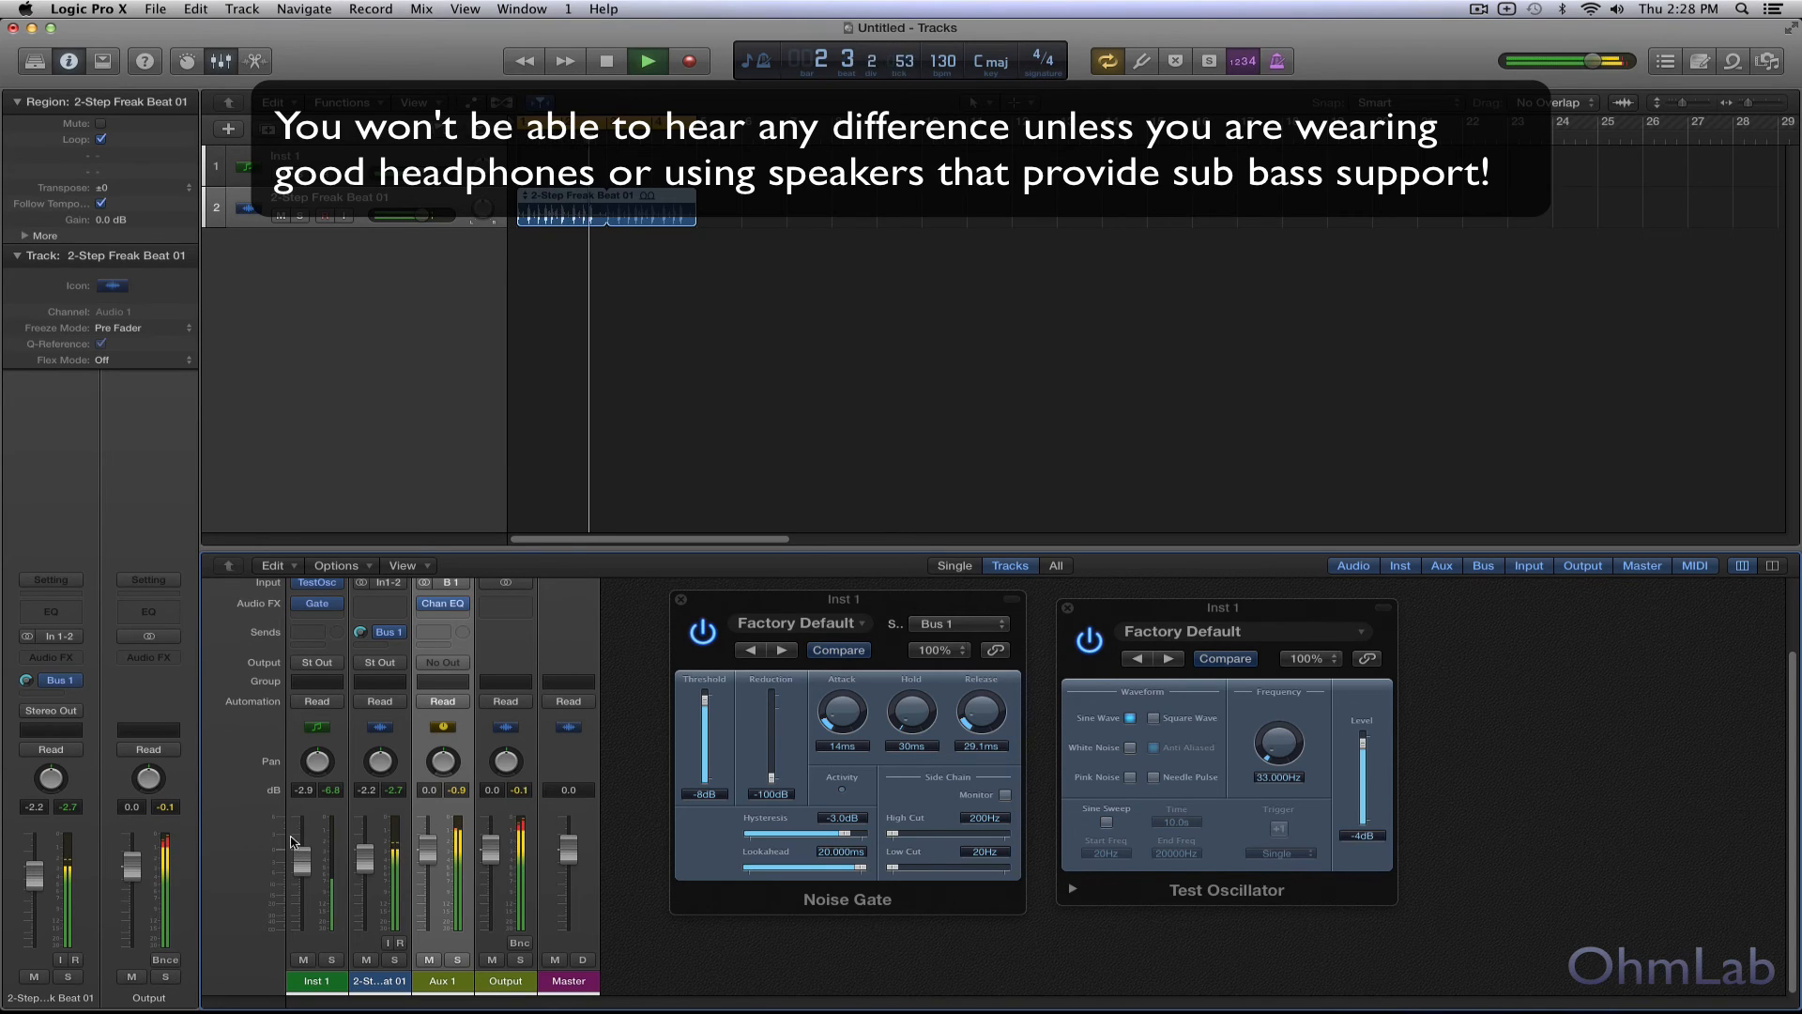
- Mute and unmute Inst 1 to compare the loop without and with the sub-bass layer, and stop playback
left_click(303, 960)
left_click(303, 960)
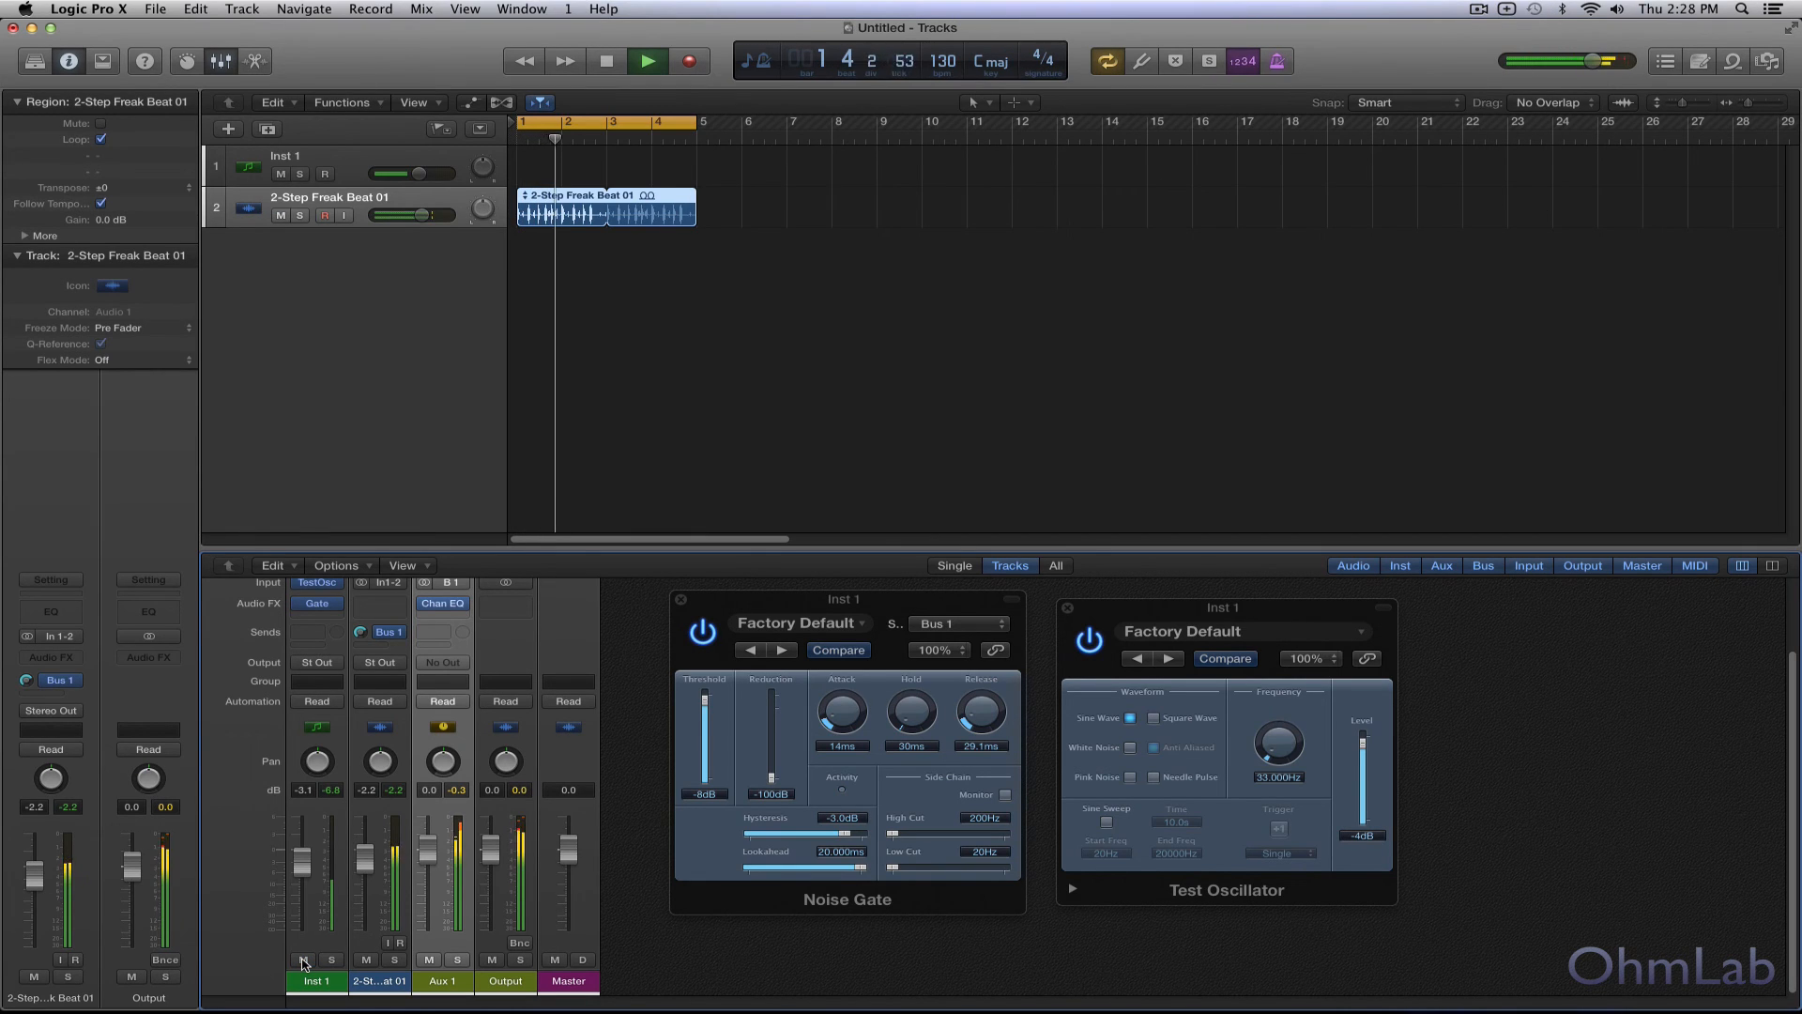
key("space")
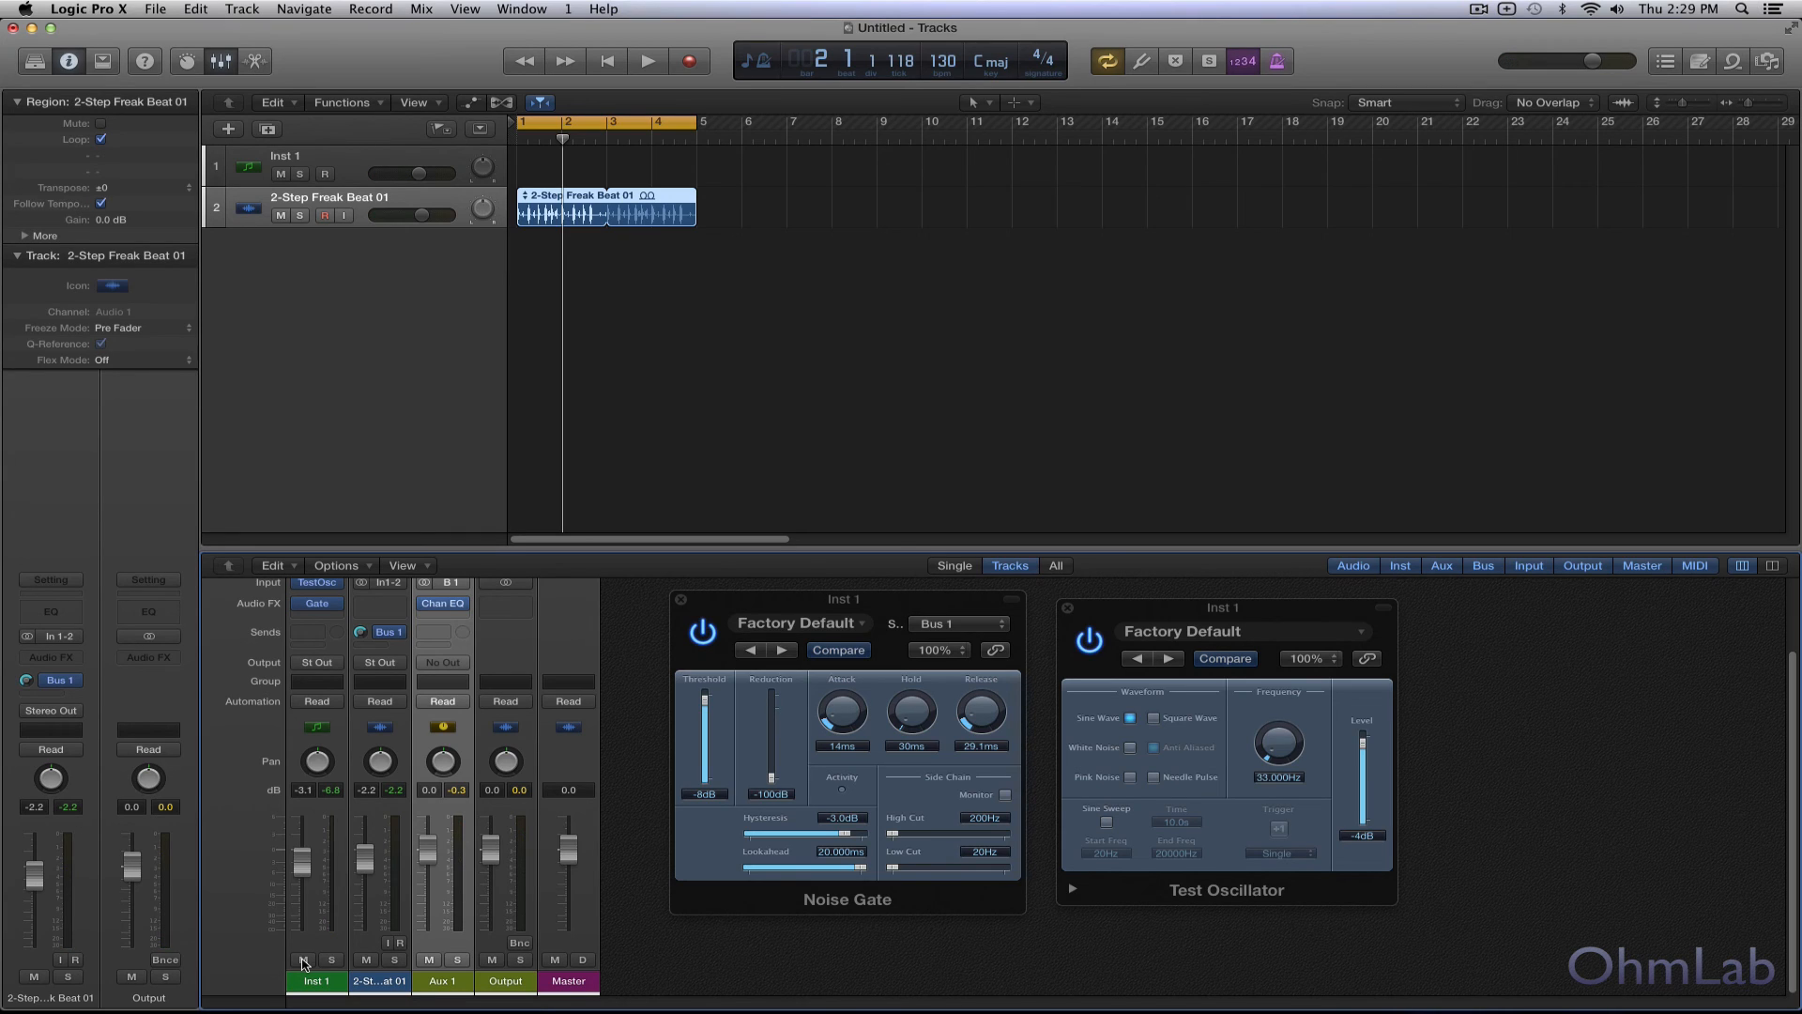
- Open Aux 1's Channel EQ to review the curve that isolates the kick, and close it
mouse_move(423, 608)
left_click(443, 606)
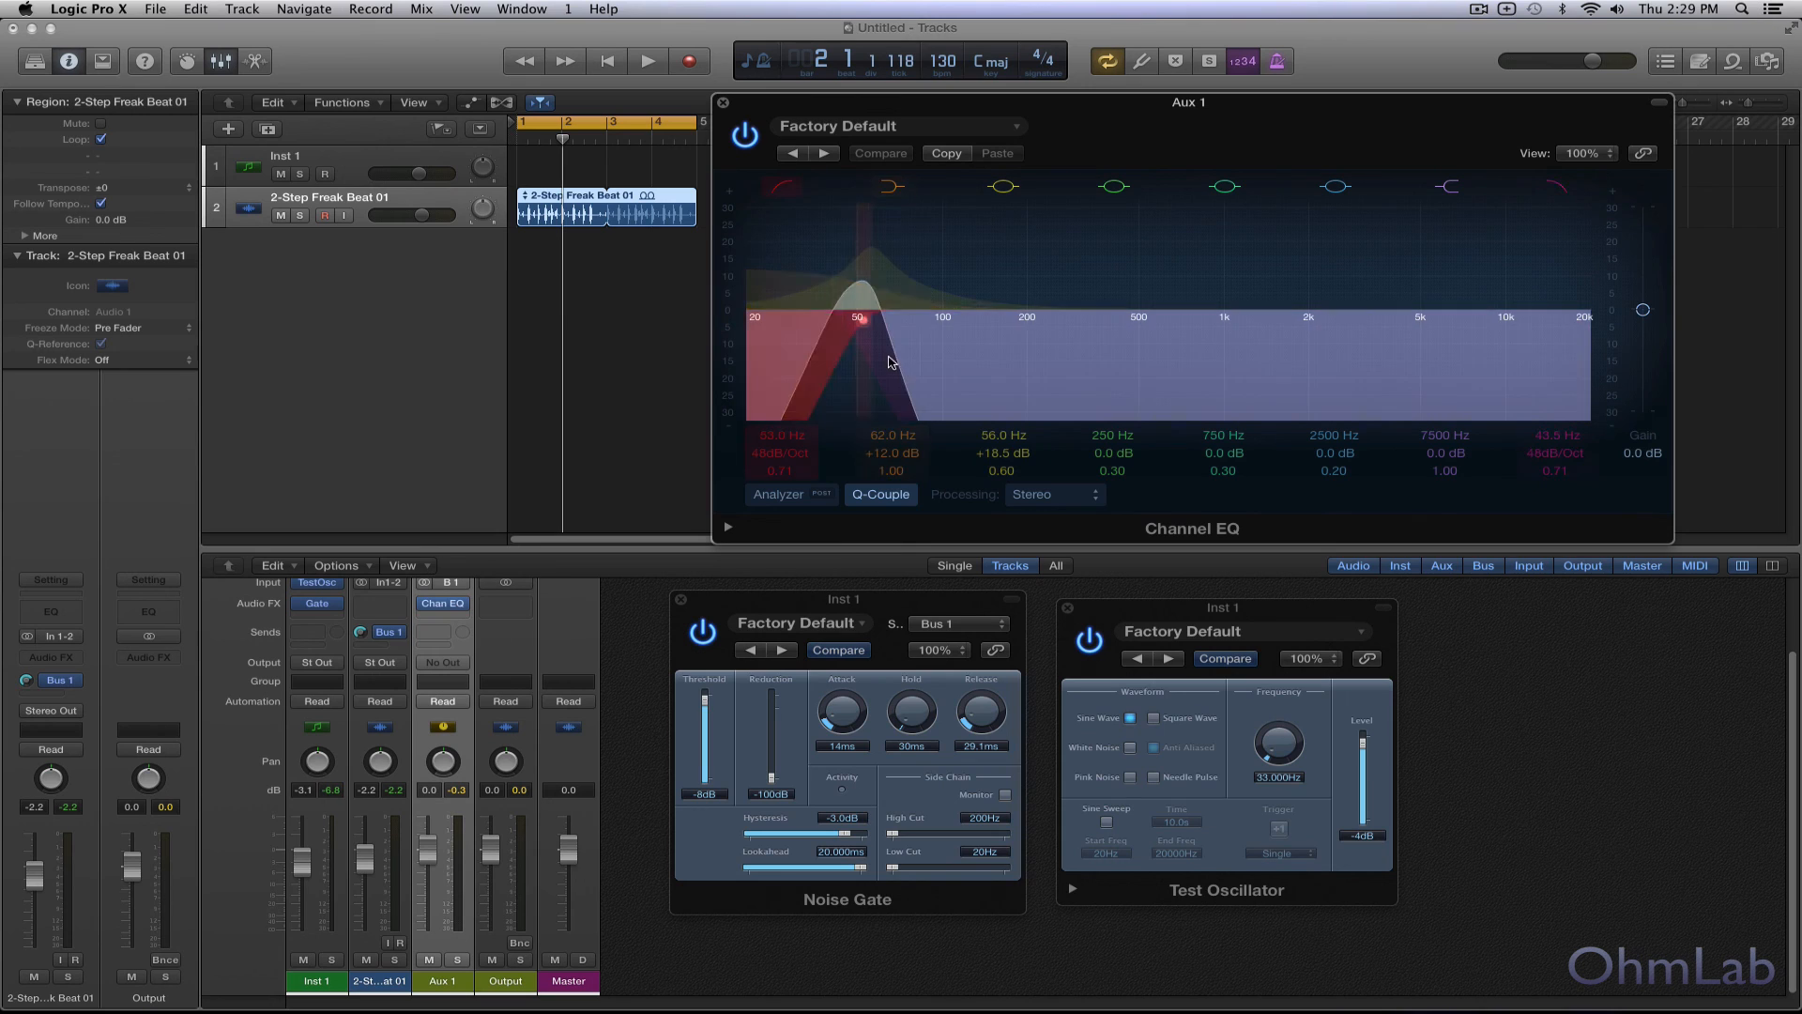
left_click(723, 105)
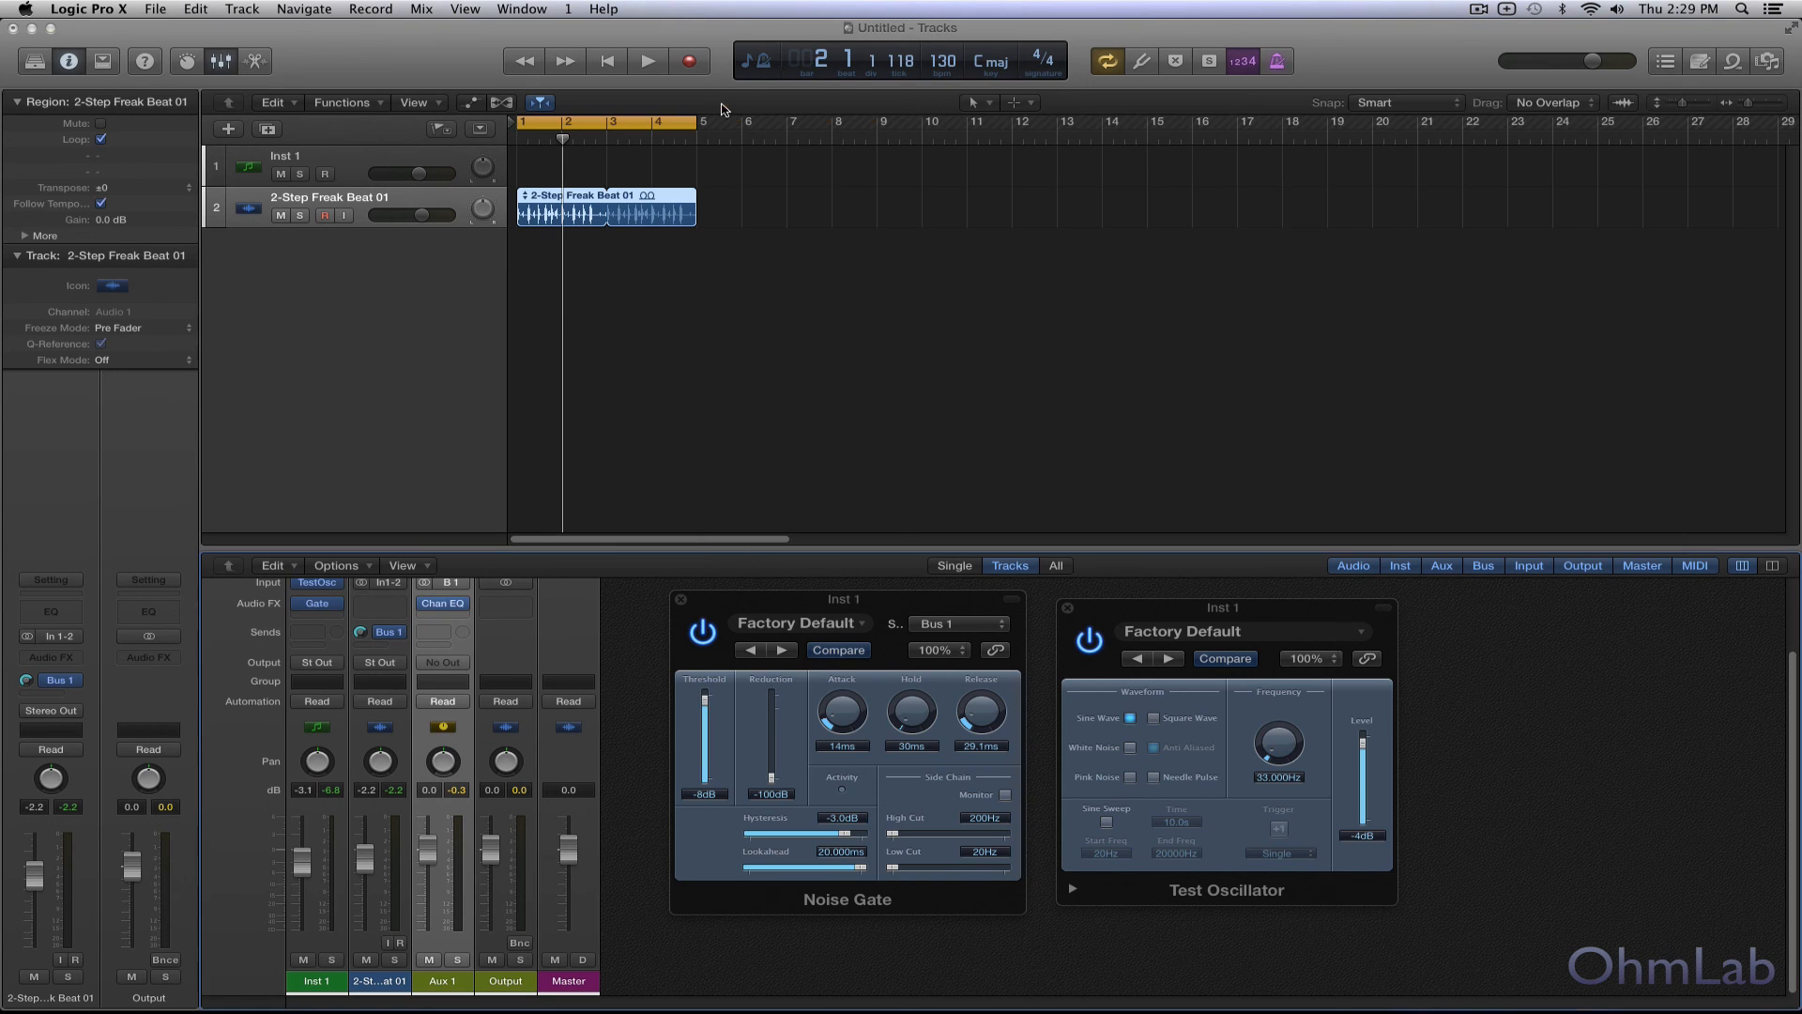